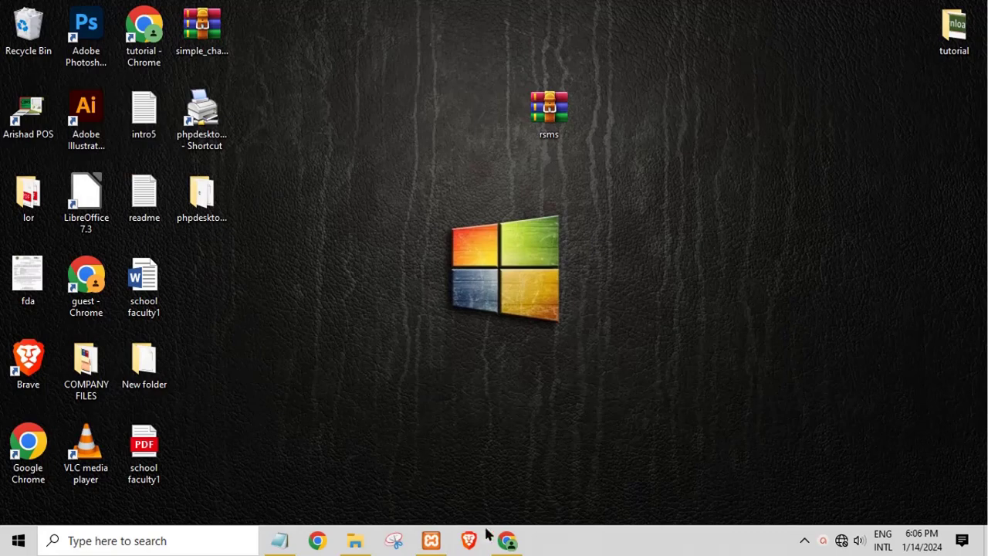
Extract rsms.zip onto the desktop with Extract Here
click(562, 124)
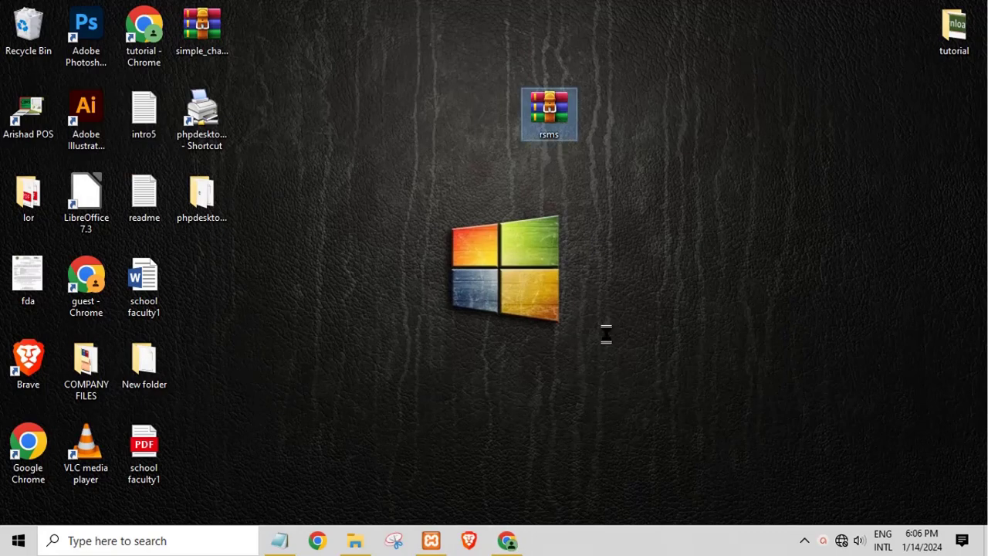
key(shift+F10)
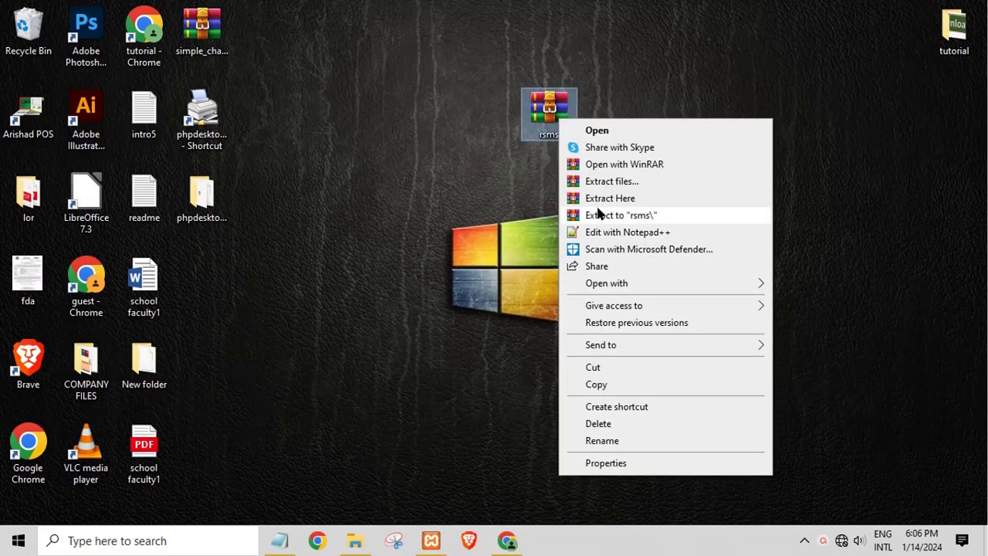
click(599, 201)
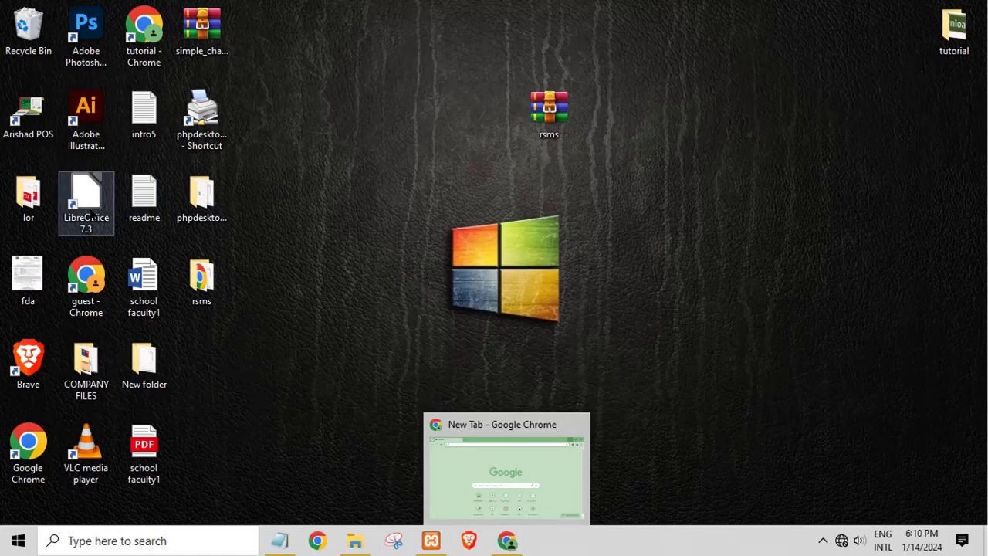
Open the readme in rsms\database and maximize Notepad
double_click(202, 297)
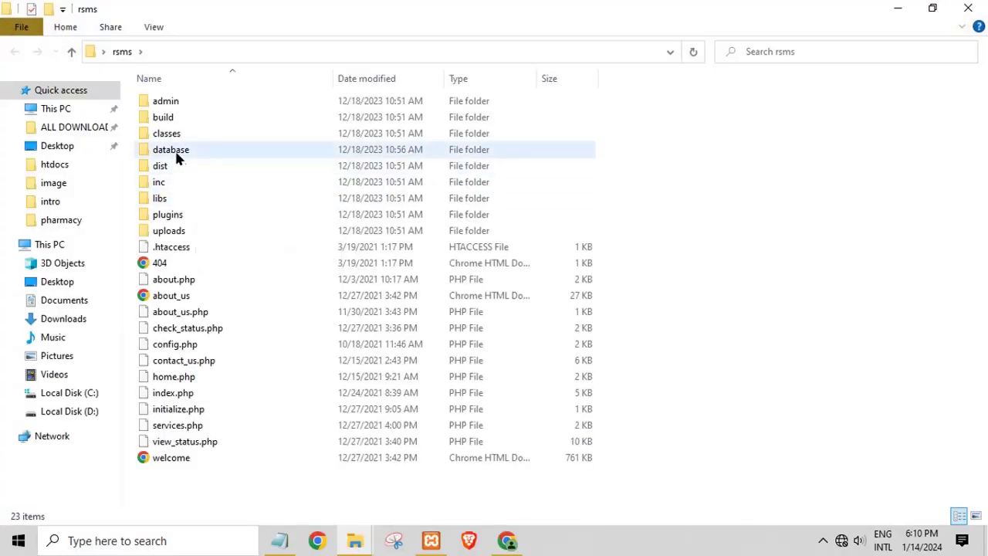
double_click(176, 153)
double_click(166, 101)
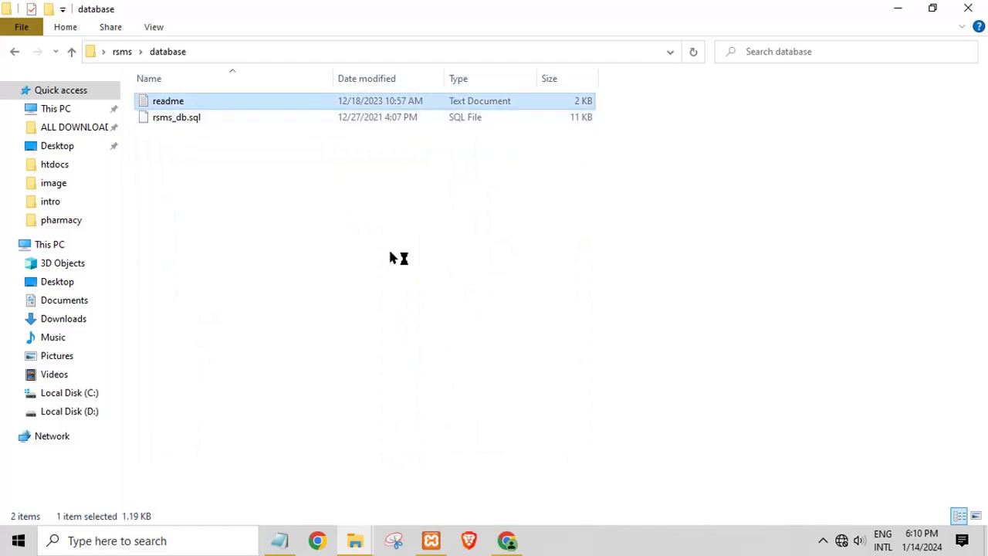
click(775, 261)
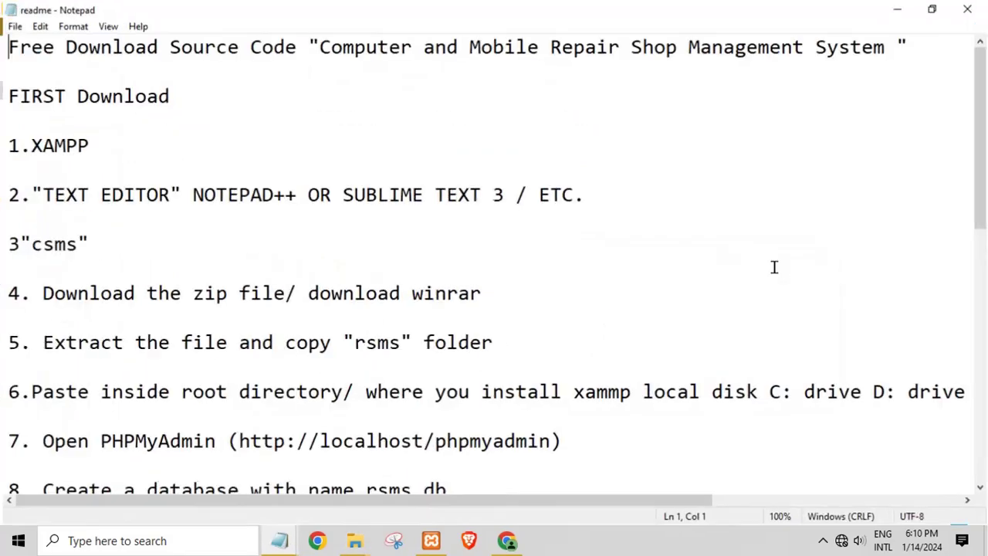
Review the readme's requirements (XAMPP, text editor), root directory and phpMyAdmin address steps
drag(305, 45, 348, 130)
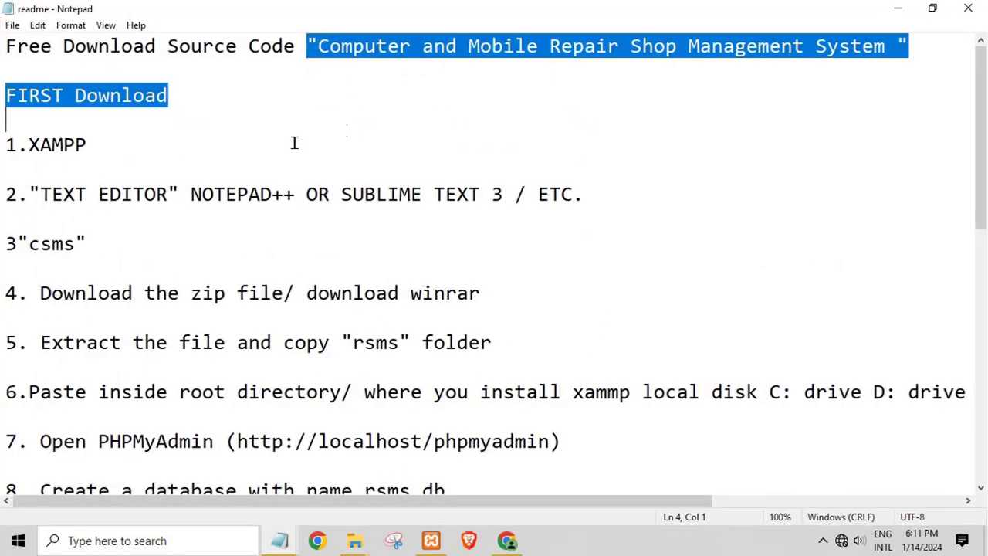
click(152, 143)
double_click(69, 145)
click(71, 210)
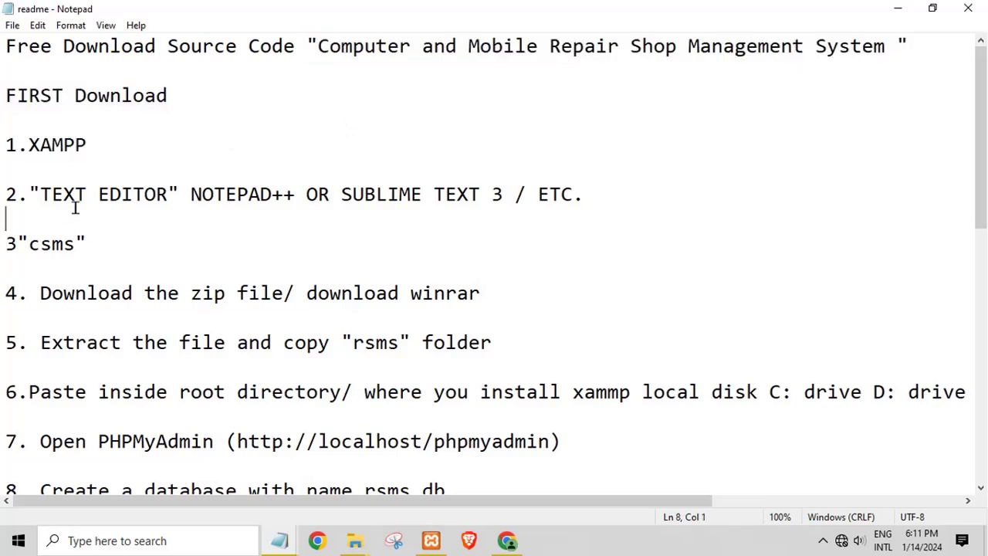
drag(56, 194, 561, 191)
drag(23, 292, 489, 272)
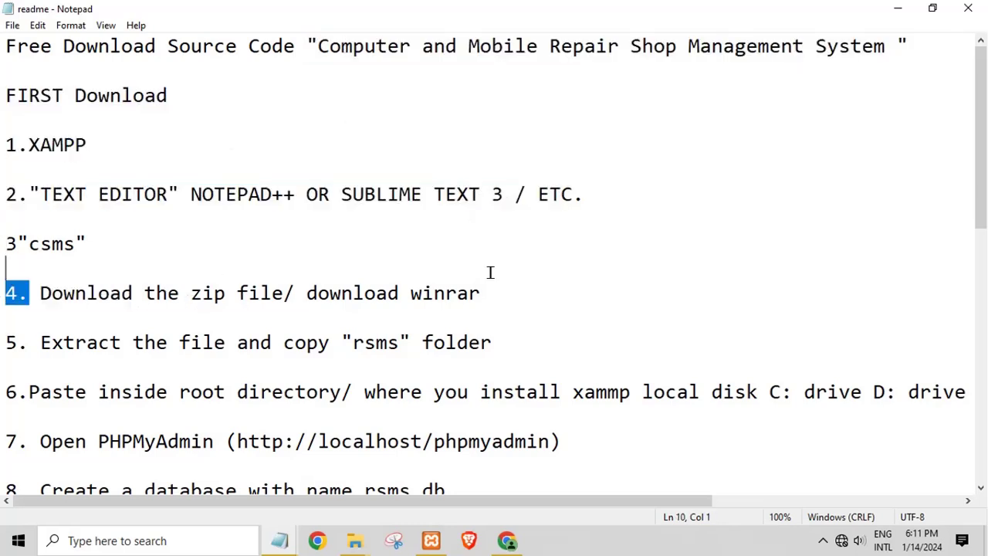
double_click(33, 250)
scroll(149, 421, down, 1)
drag(157, 318, 748, 300)
click(210, 368)
key(shift+Home)
shift+click(543, 365)
Review the rsms_db database, rsms_db.sql import and sample user details, then close Notepad
scroll(268, 443, down, 1)
click(224, 288)
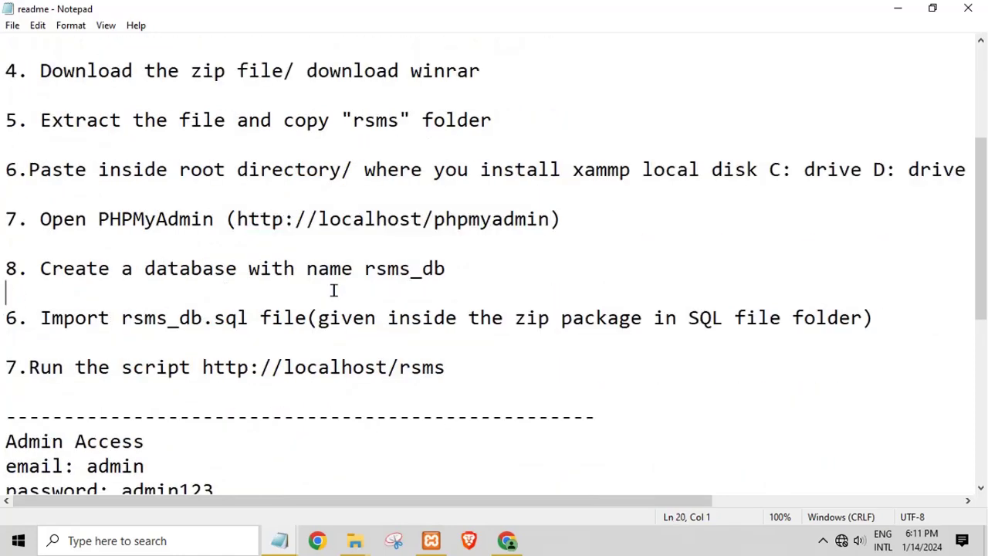
drag(446, 269, 421, 268)
click(411, 269)
click(375, 268)
click(175, 330)
key(Down)
double_click(169, 308)
click(168, 383)
scroll(165, 463, down, 2)
click(144, 394)
scroll(144, 401, down, 3)
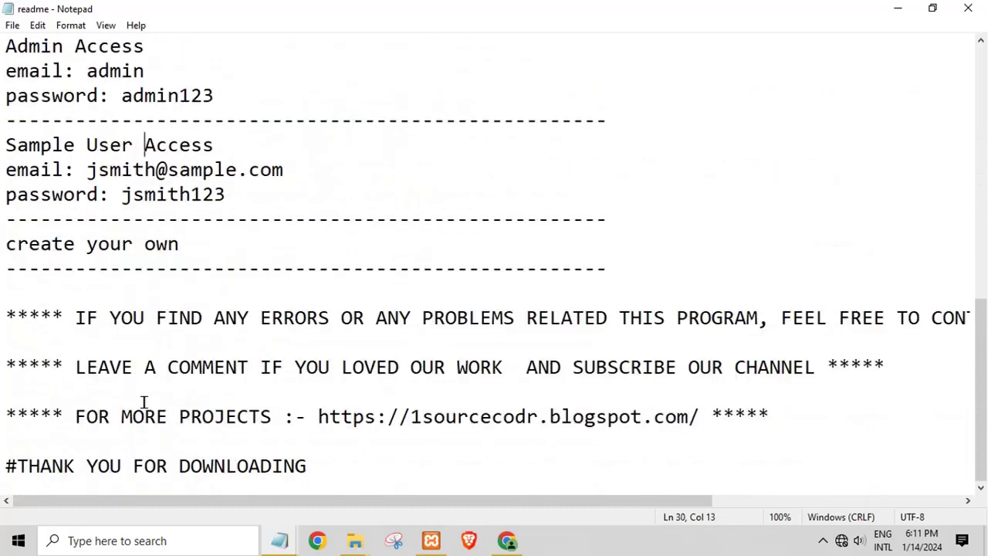
drag(338, 417, 724, 417)
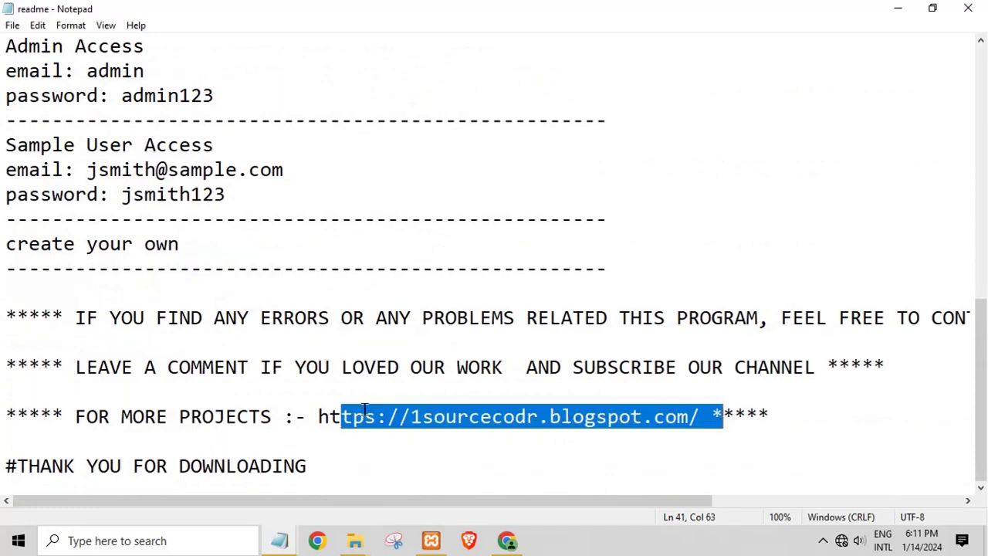
scroll(362, 404, up, 6)
scroll(941, 65, up, 3)
click(967, 8)
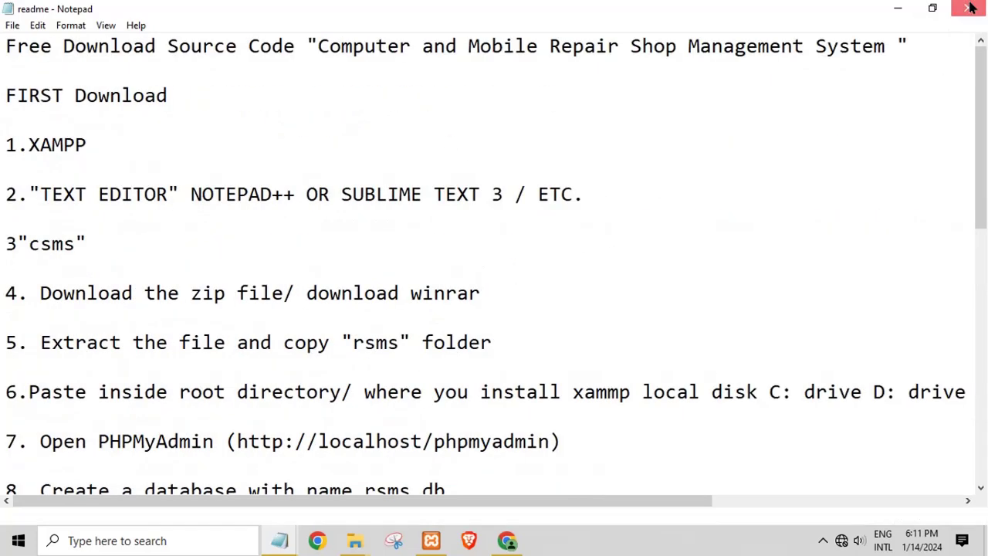
click(898, 7)
Replace the Notepad note with 'type localhost/phpmyadmin'
click(510, 540)
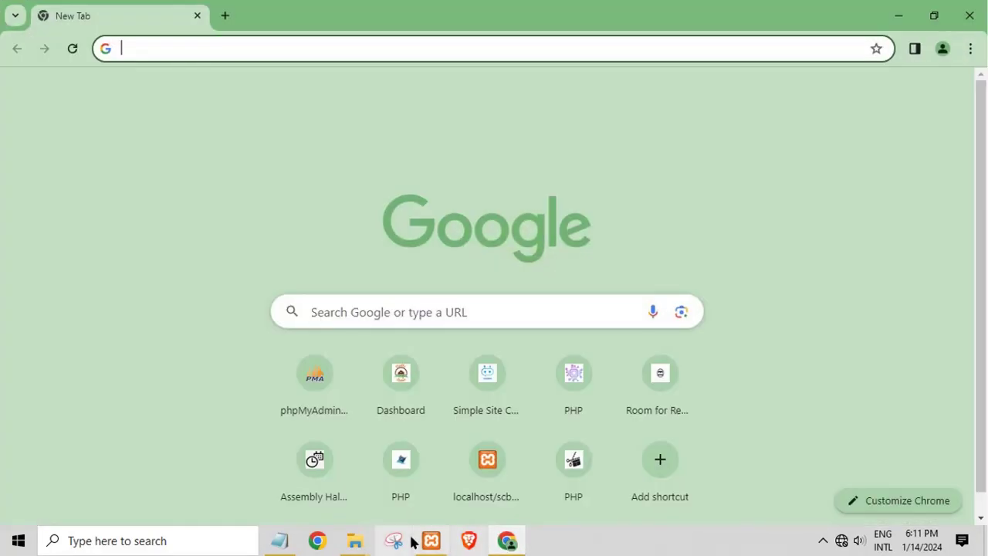
click(282, 543)
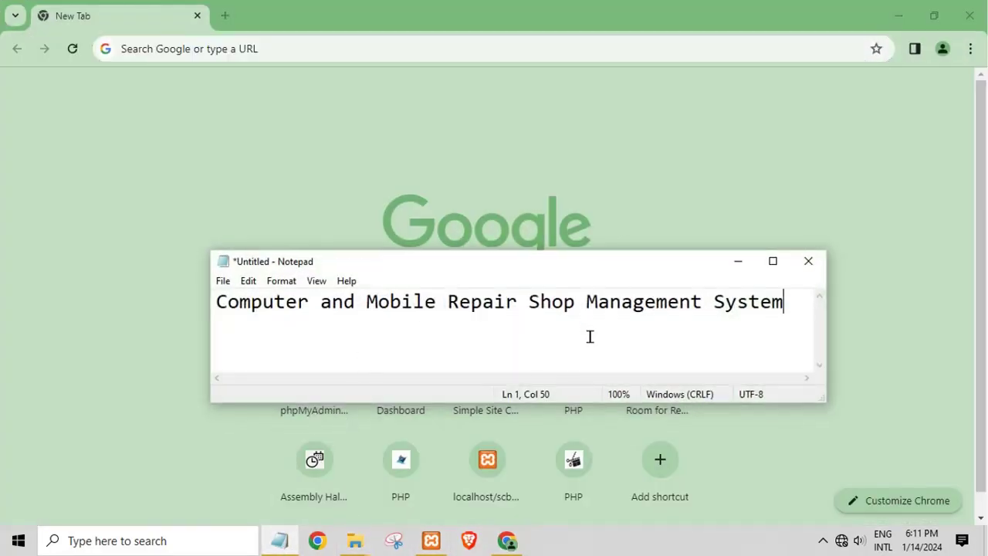
key(ctrl+a)
key(BackSpace)
text(type localhost/phpmyadmin)
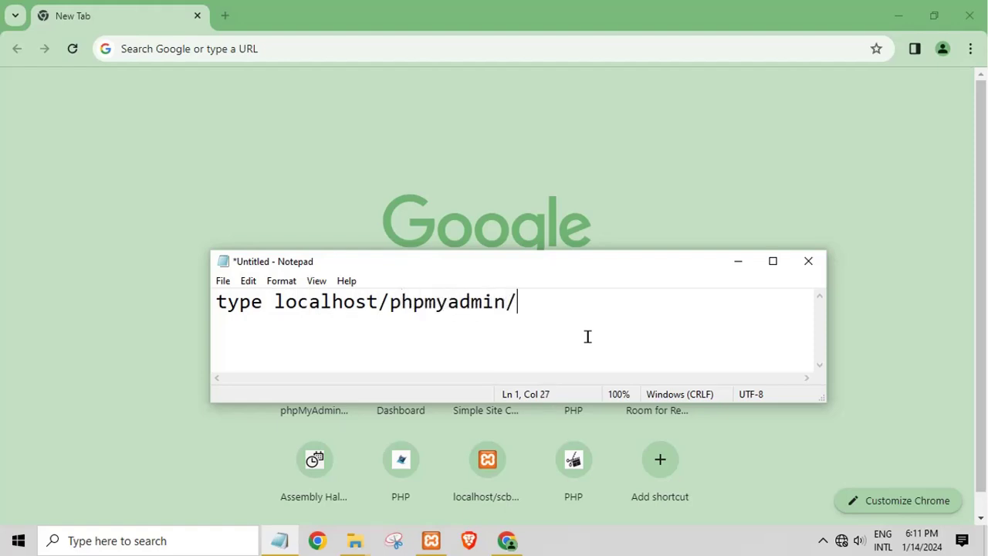
Load localhost/phpmyadmin in Chrome's new tab
click(240, 49)
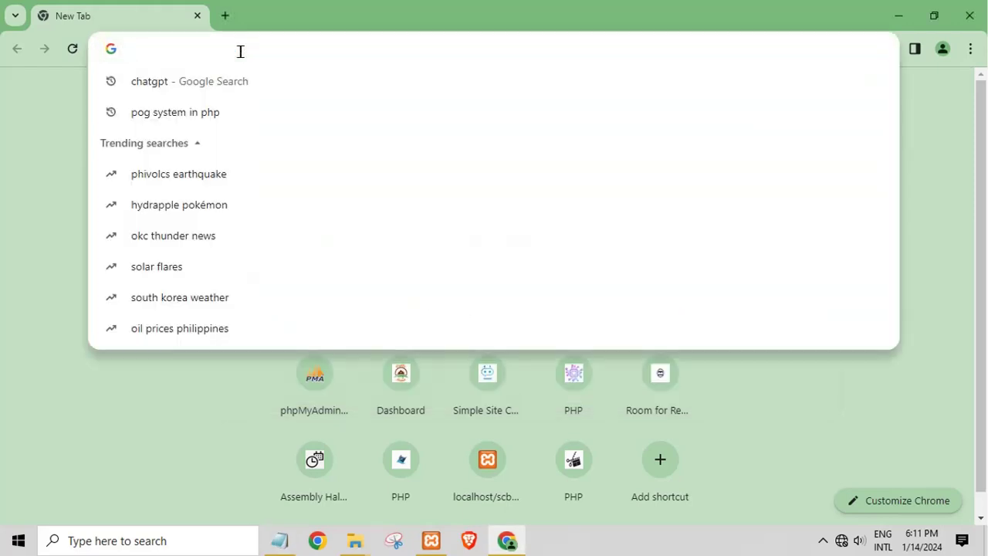
text(localhost)
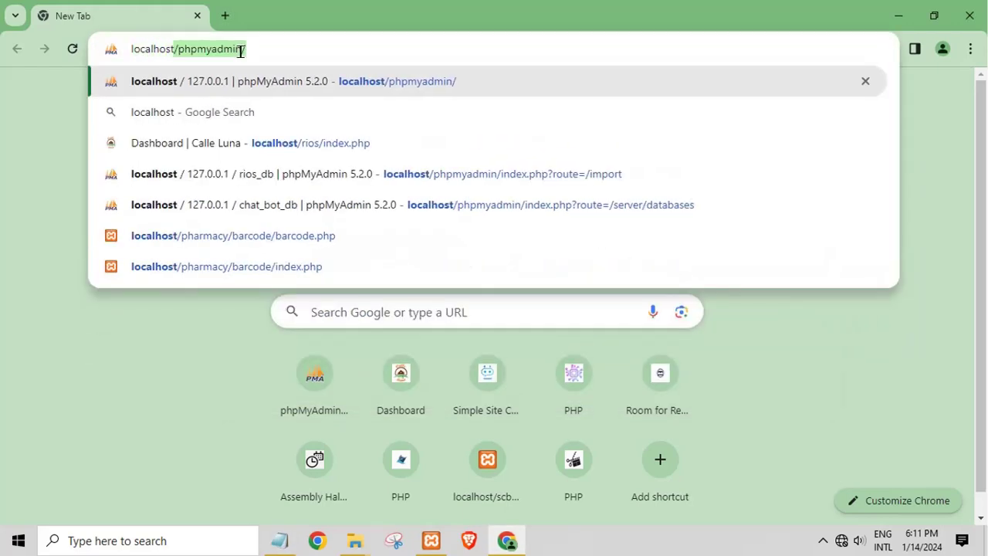
text(/phpmyadmin)
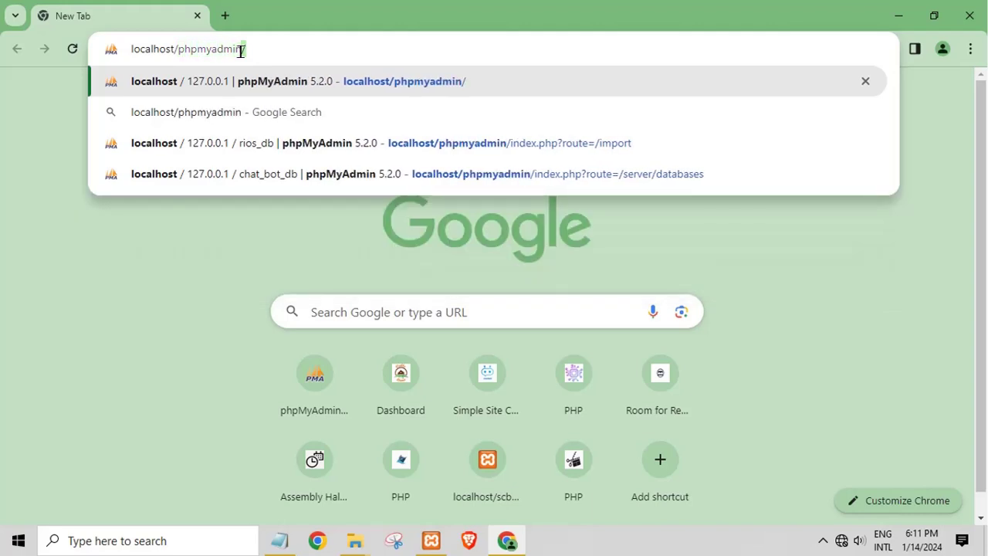
key(Return)
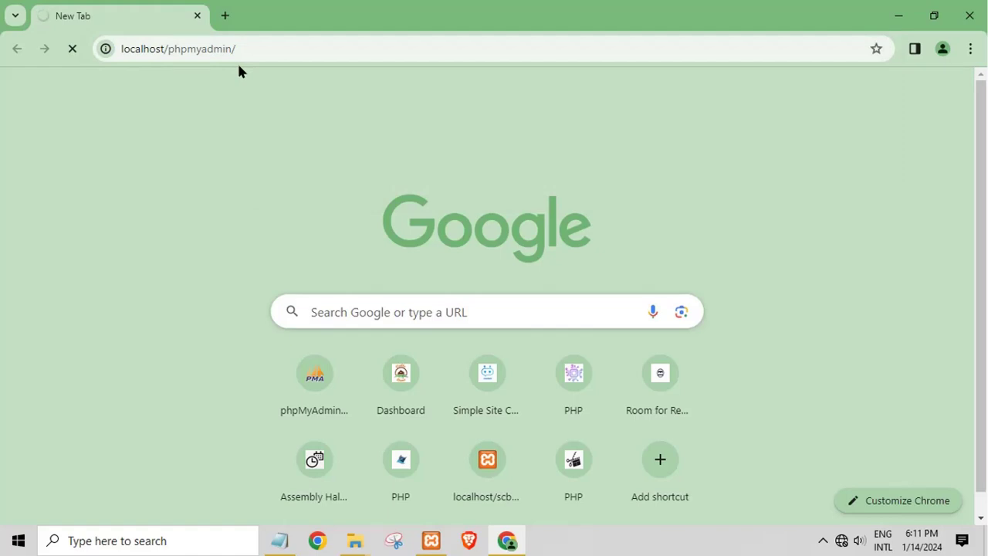
Change the note to 'create database', then minimize Notepad and Chrome
click(280, 541)
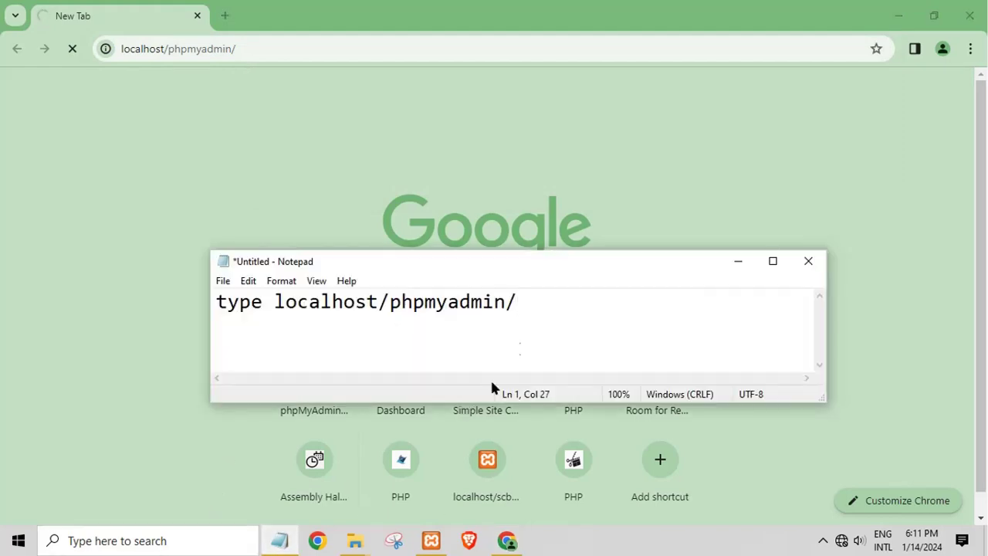
drag(534, 326, 150, 293)
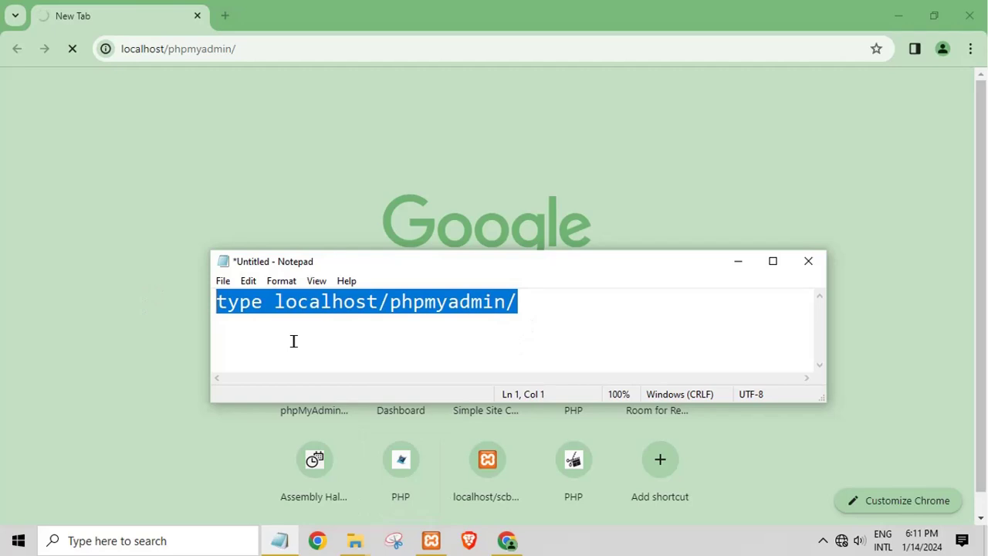
text(create )
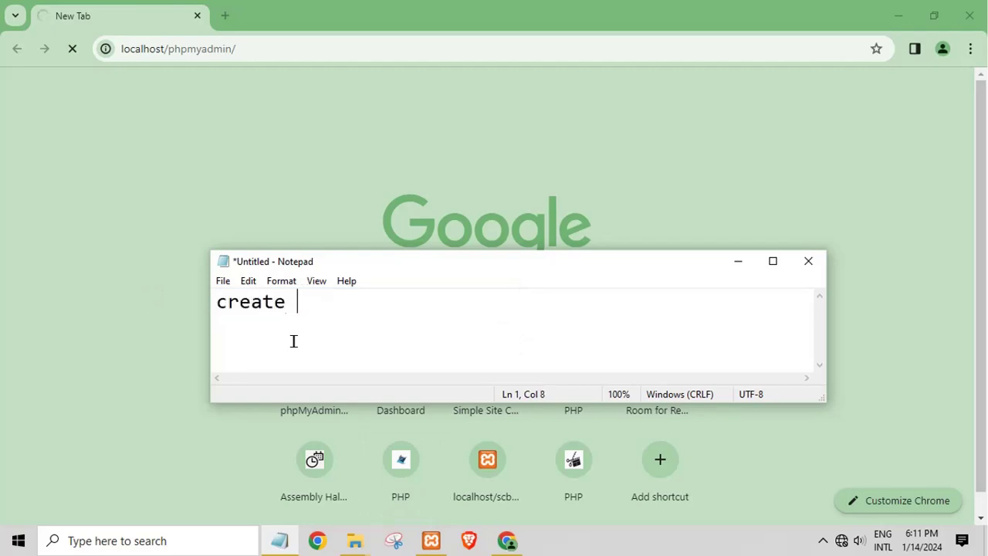
text(database)
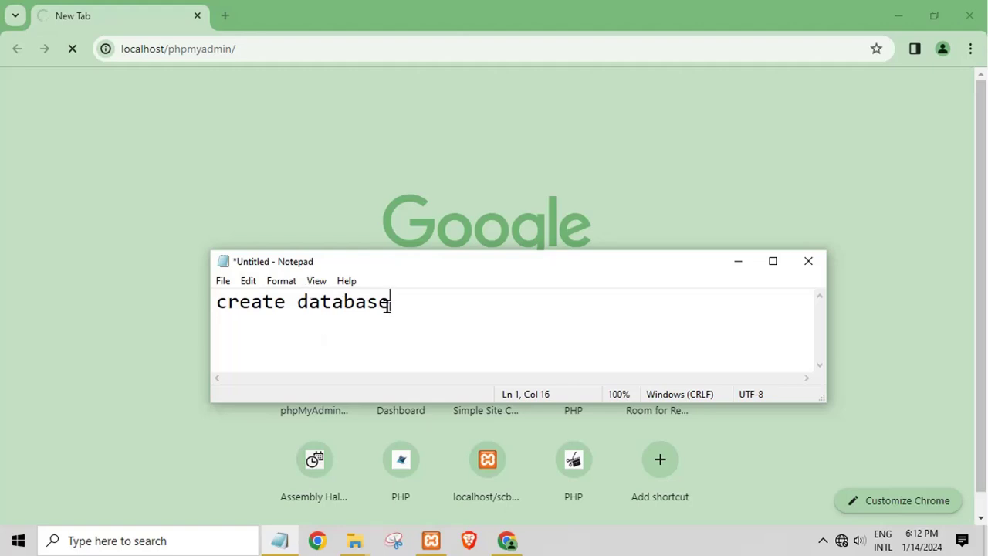
drag(389, 304, 213, 303)
click(737, 261)
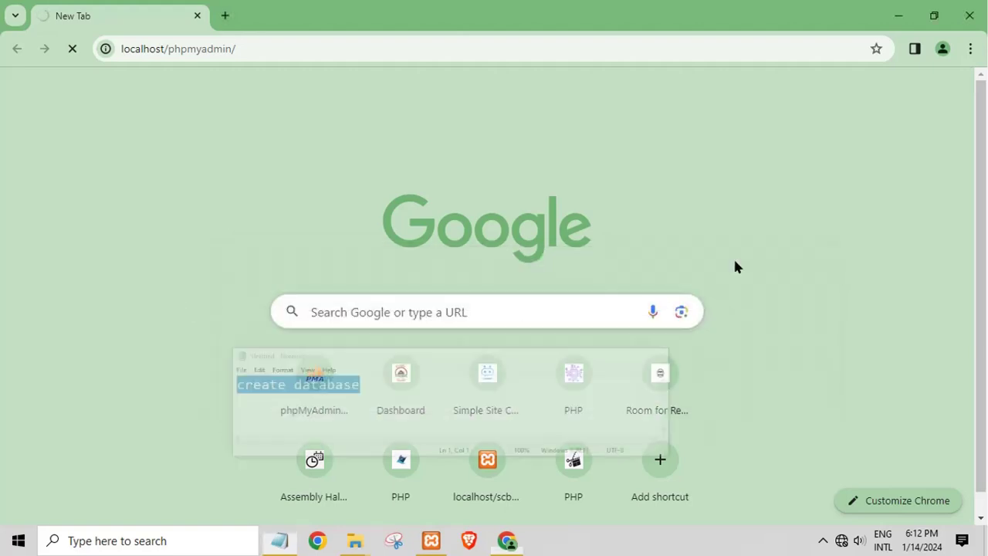
click(899, 15)
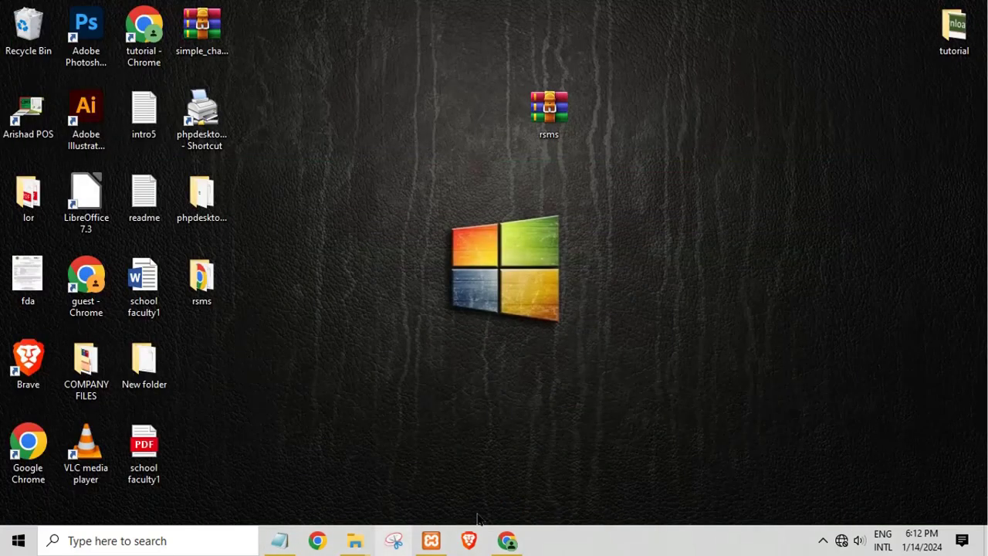
Restart the Apache server in the XAMPP Control Panel
click(431, 540)
click(255, 87)
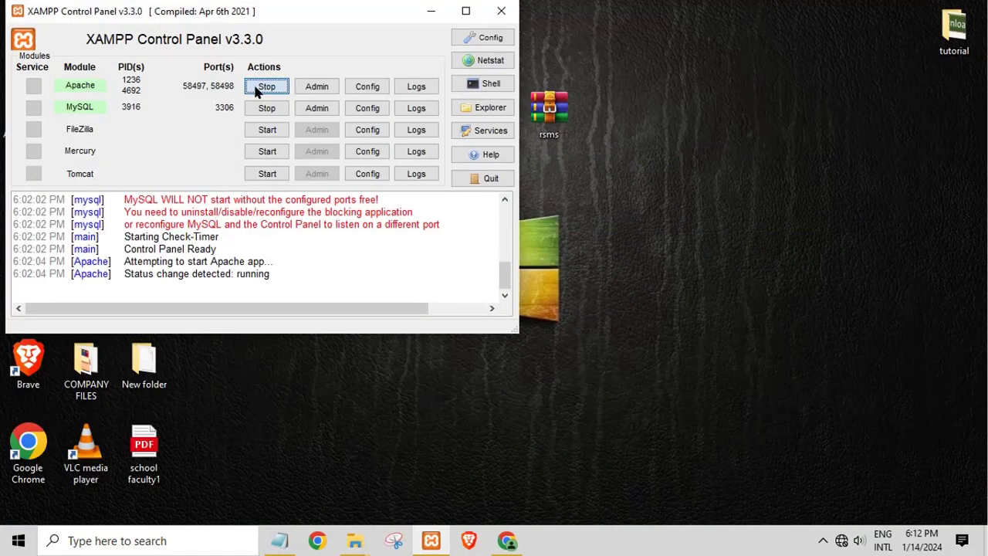
click(255, 87)
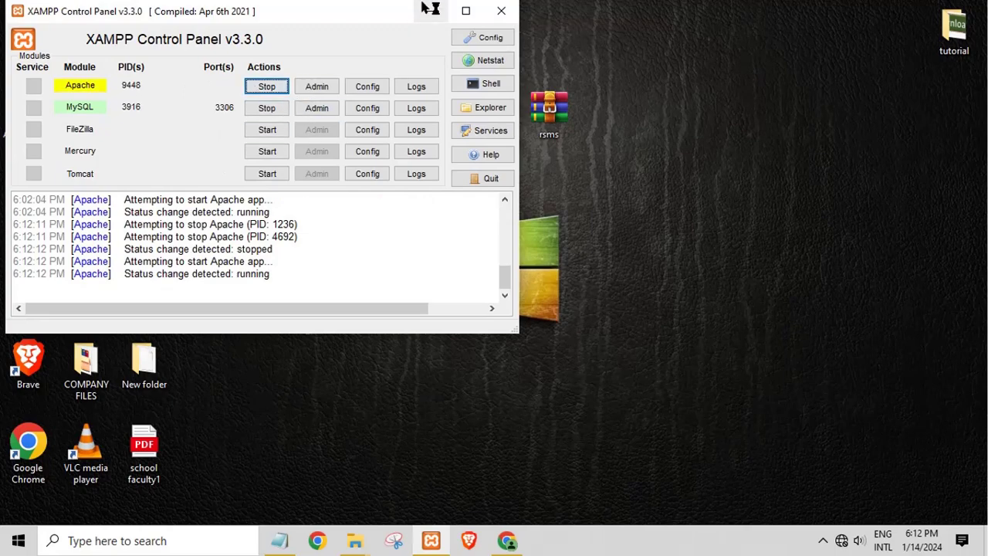
click(430, 13)
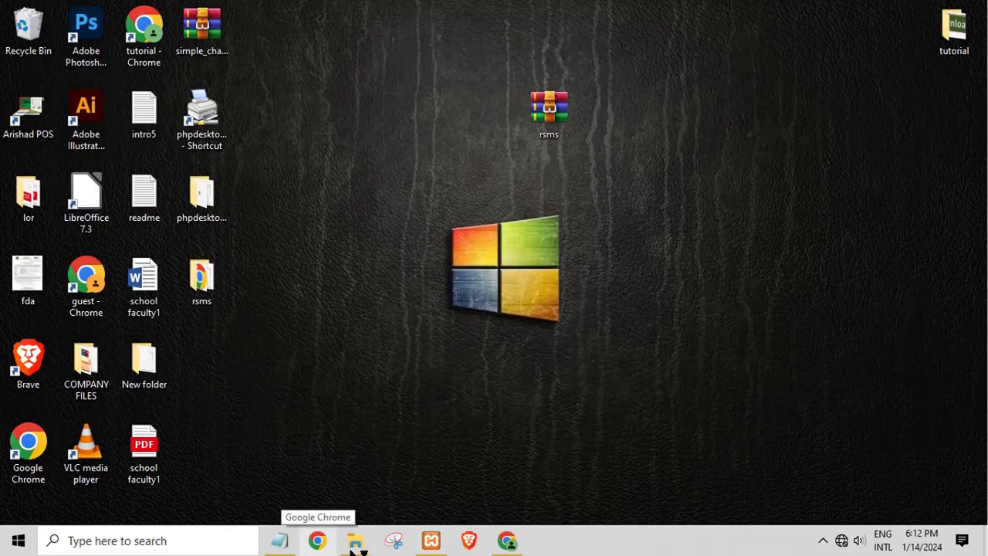
Close the extra Explorer window, reload the failed phpMyAdmin page, and minimize Chrome
mouse_move(353, 541)
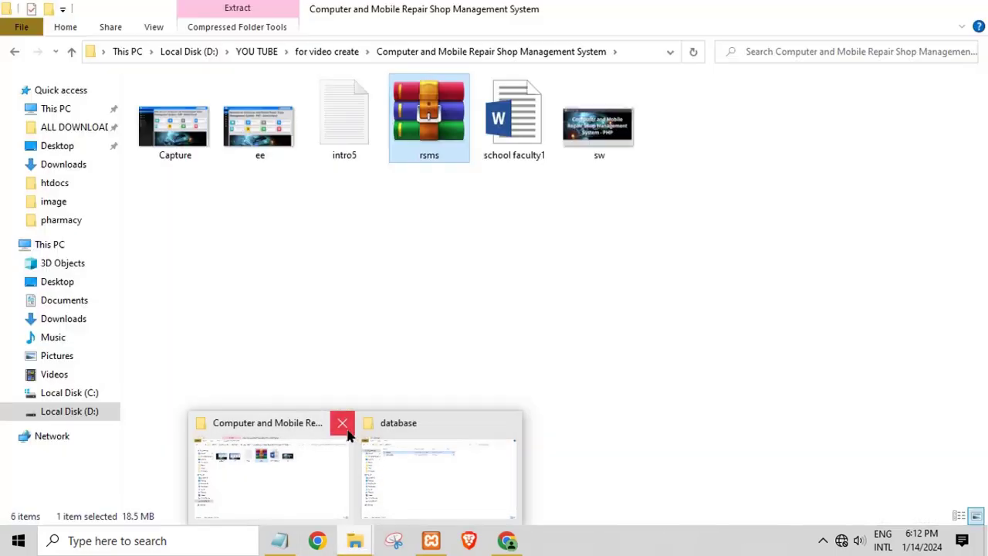
click(340, 422)
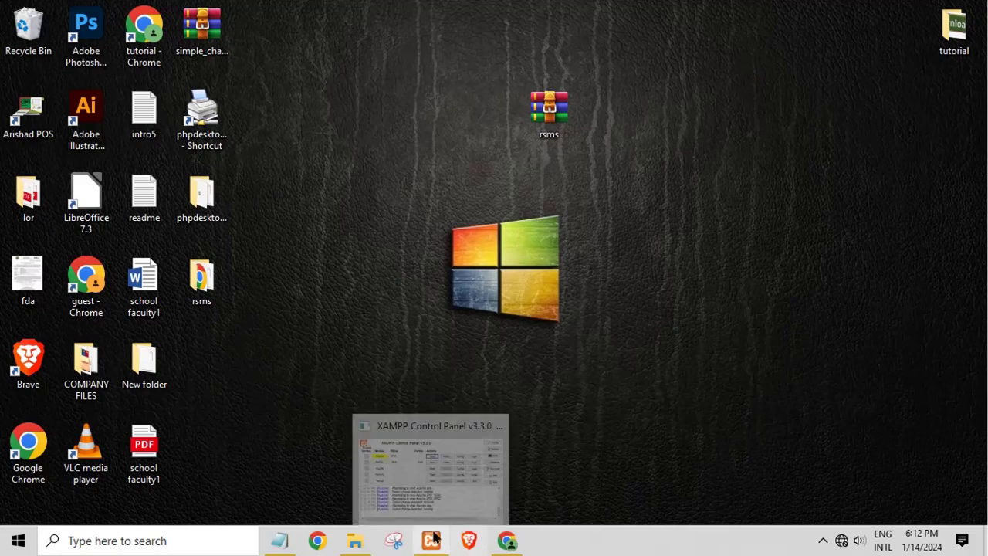
click(505, 541)
click(282, 426)
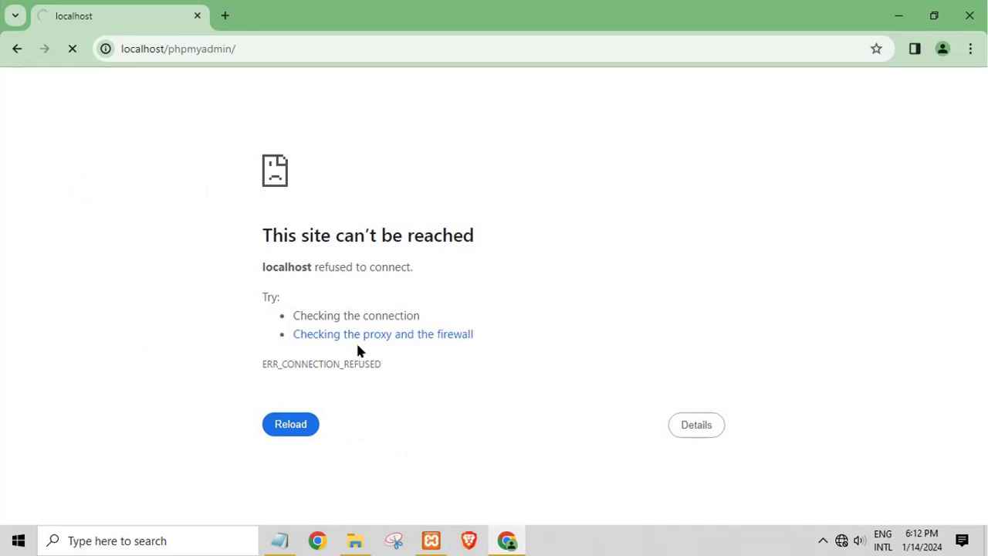
click(900, 18)
right_click(503, 190)
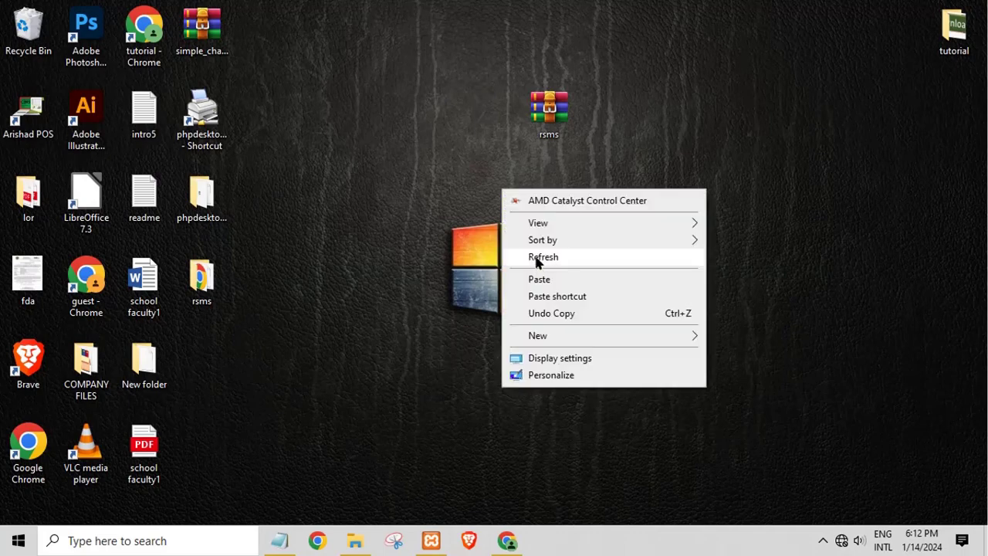
Refresh the desktop and select rsms_db.sql, checking whether phpMyAdmin has loaded
click(538, 259)
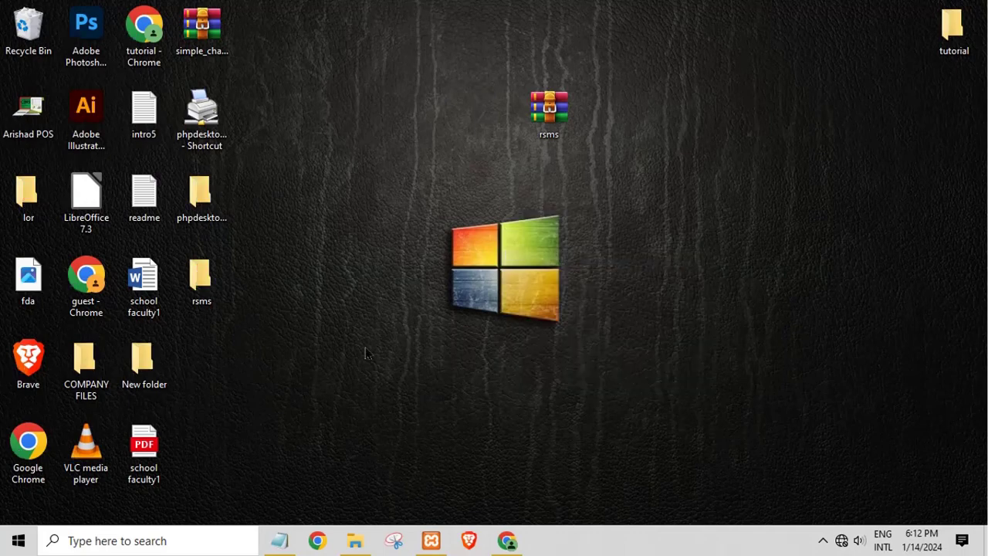
click(357, 541)
click(175, 119)
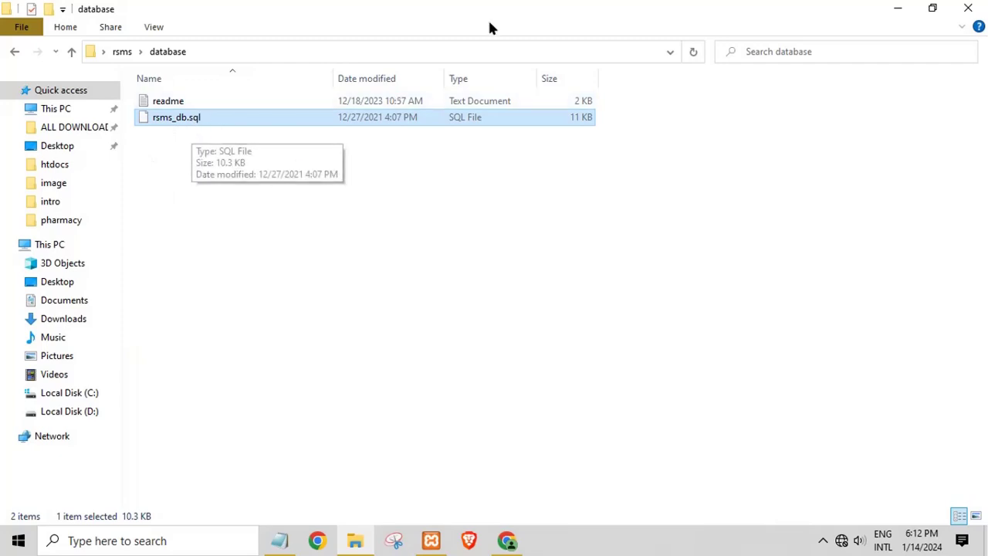
click(506, 540)
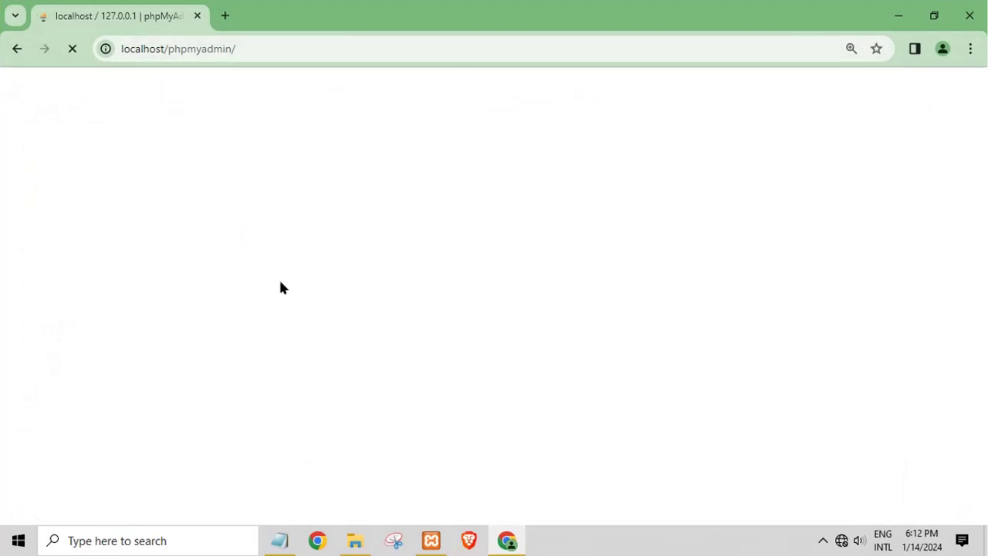
click(356, 541)
Copy the file name rsms_db from rsms_db.sql and minimize File Explorer
double_click(188, 118)
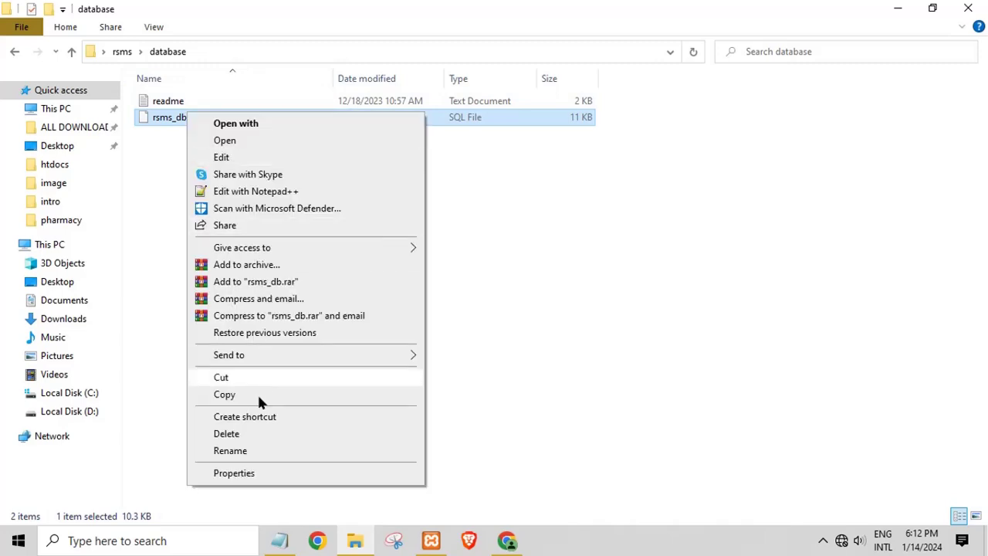
click(234, 450)
right_click(177, 122)
click(210, 171)
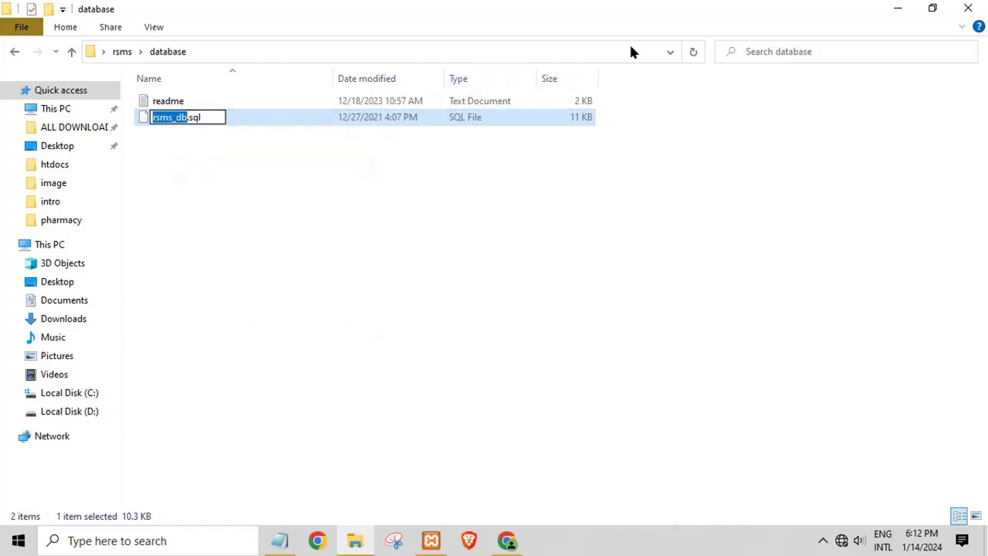
click(897, 20)
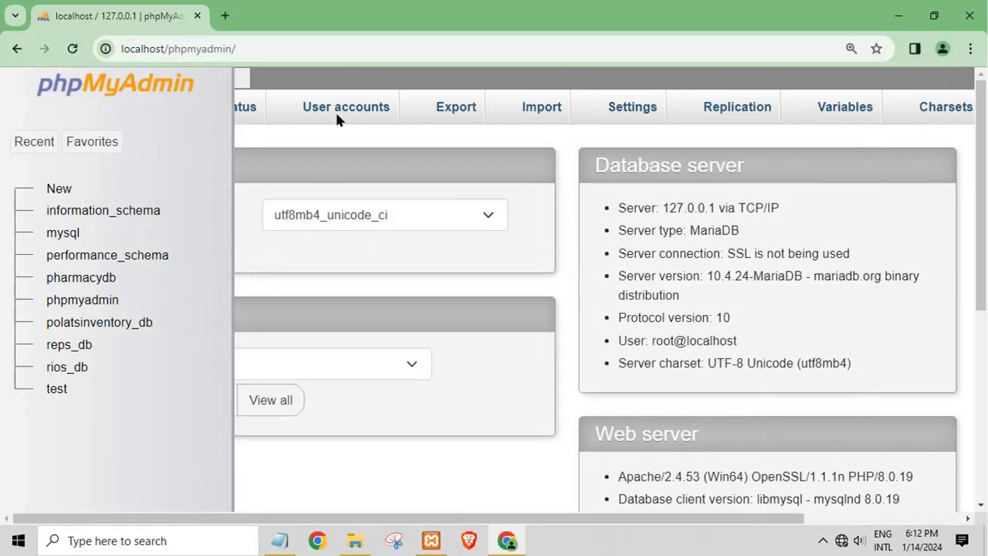
Create a new database named rsms_db with the default blank collation
click(54, 190)
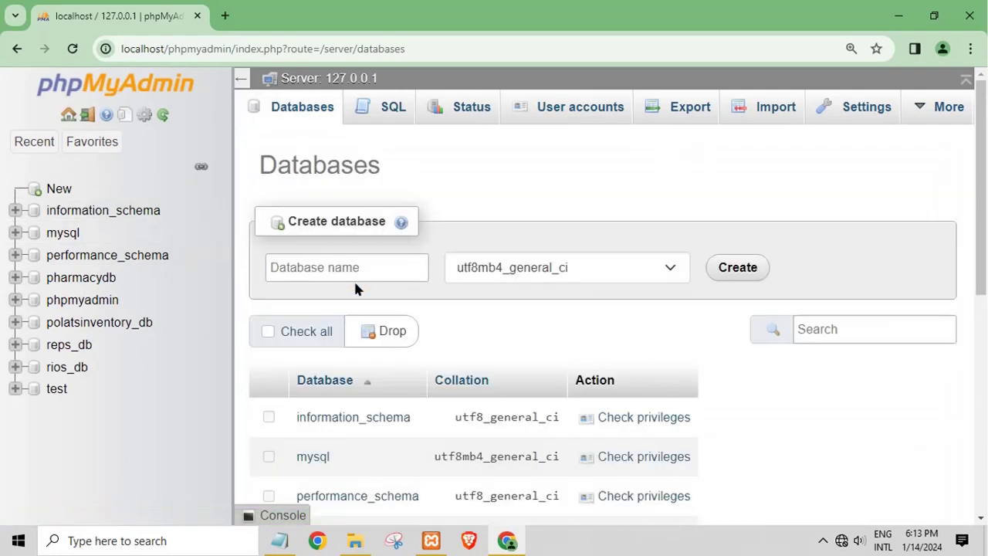
click(322, 265)
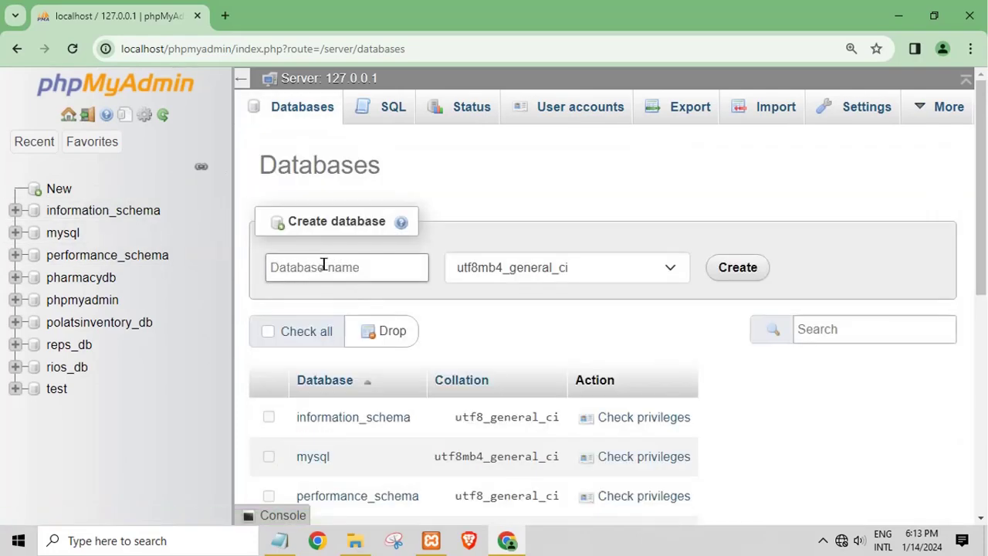
right_click(323, 264)
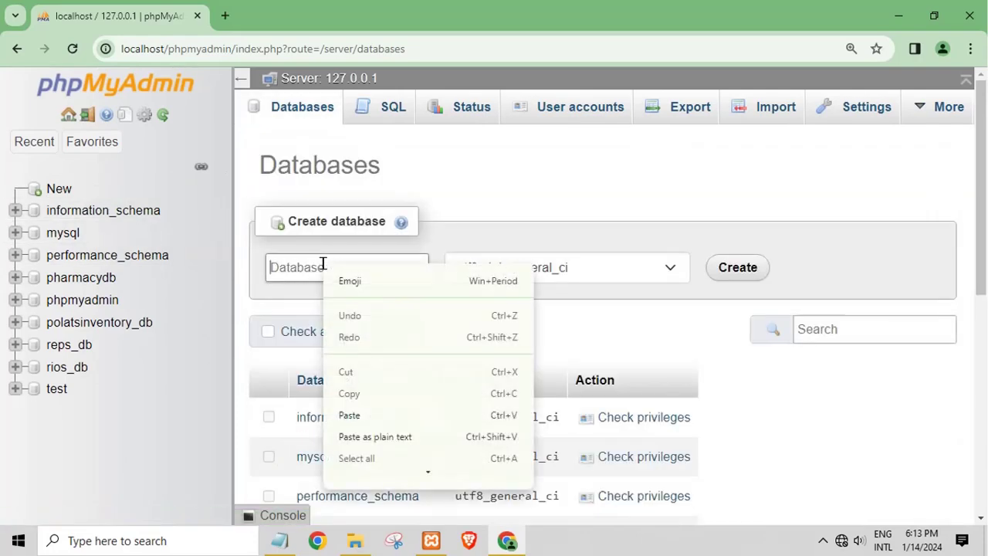
click(350, 415)
click(578, 267)
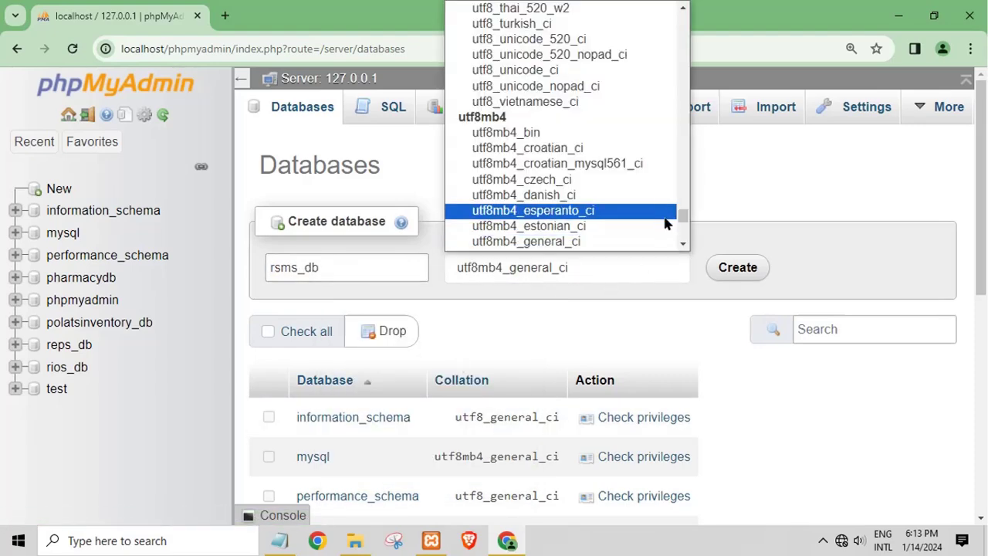
drag(681, 214, 683, 13)
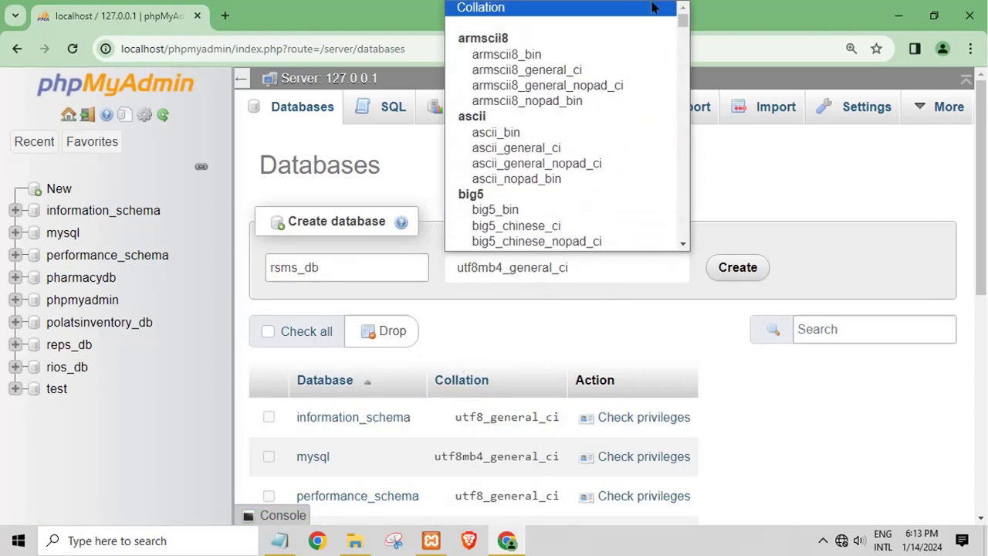
click(519, 10)
click(723, 272)
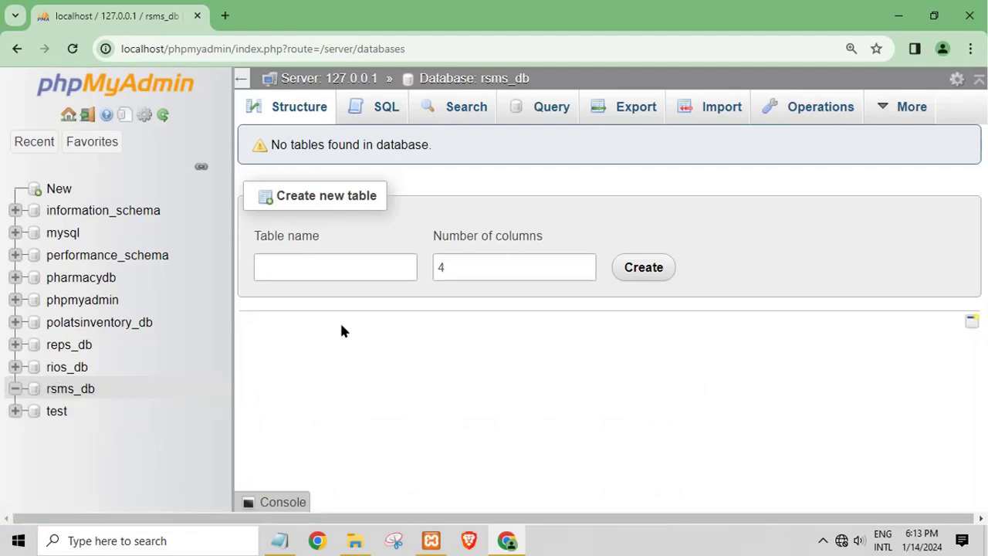
On rsms_db's Import page, choose Desktop\rsms\database\rsms_db.sql as the file
click(702, 116)
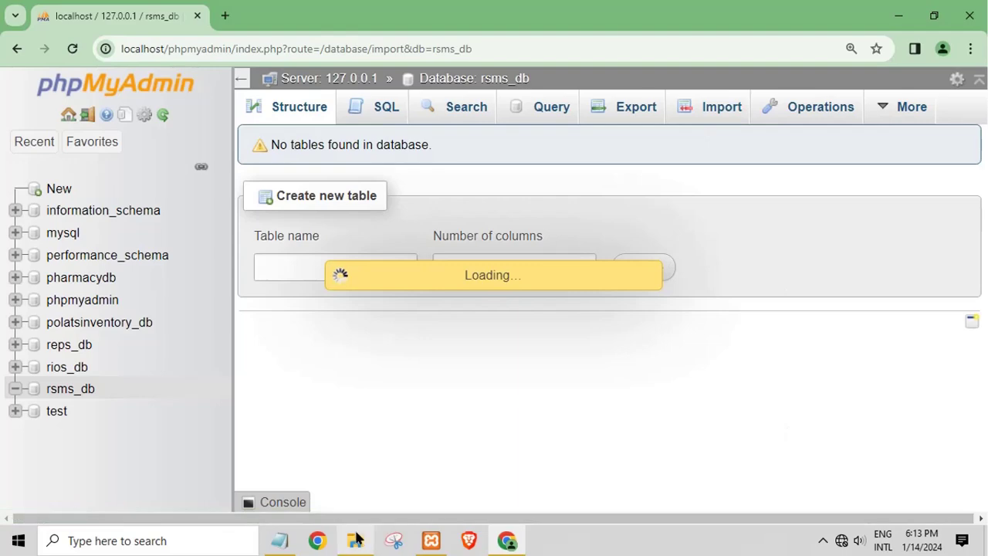
click(355, 540)
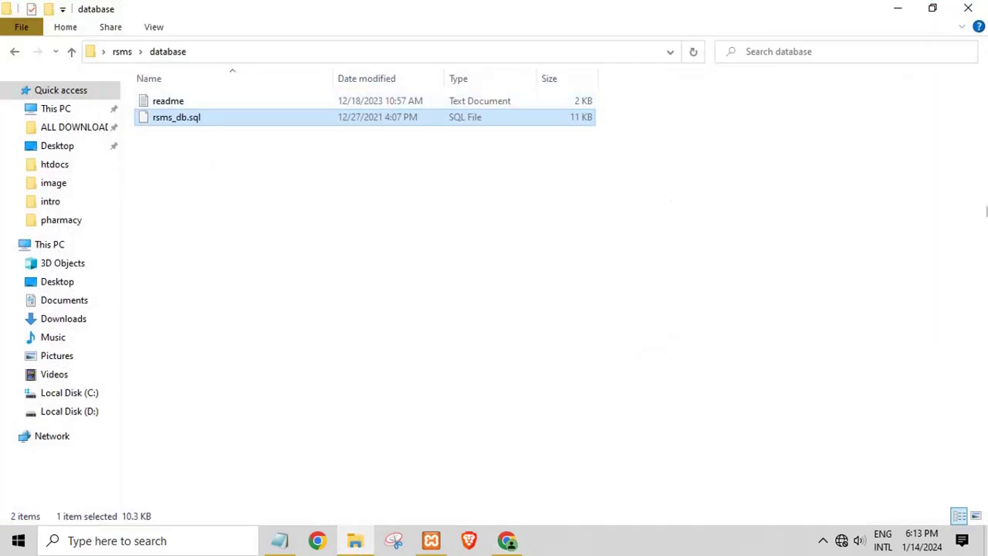
click(896, 10)
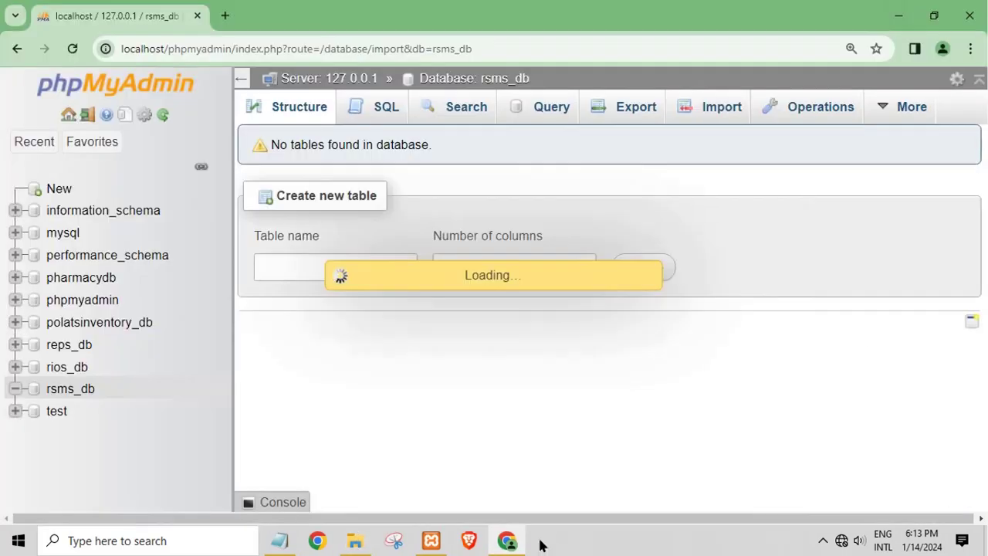
mouse_move(507, 541)
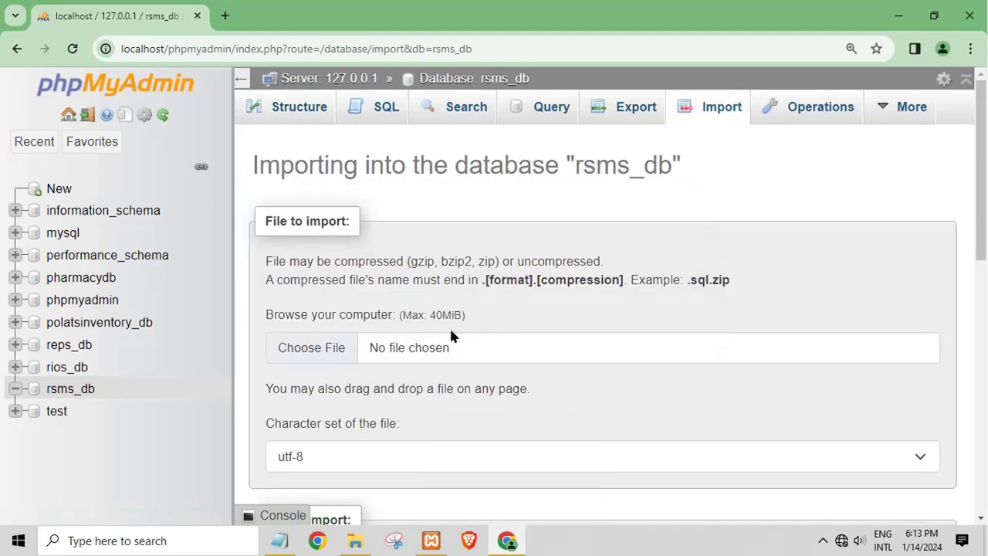
click(344, 353)
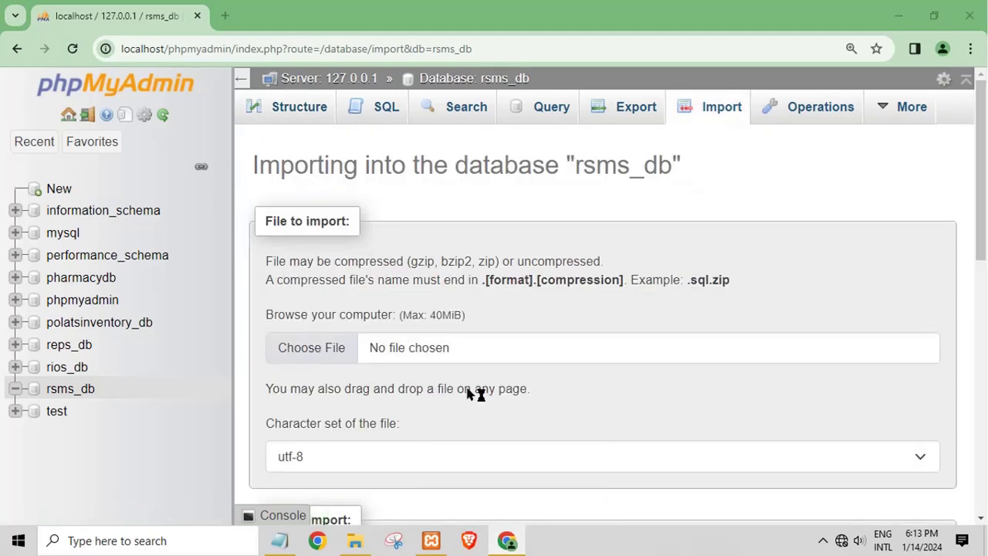
click(88, 276)
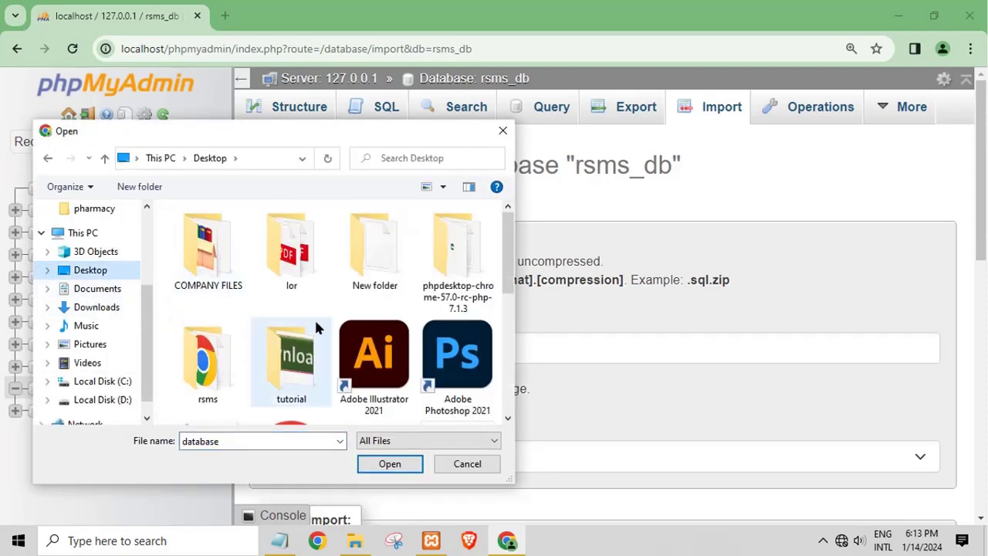
scroll(247, 348, down, 1)
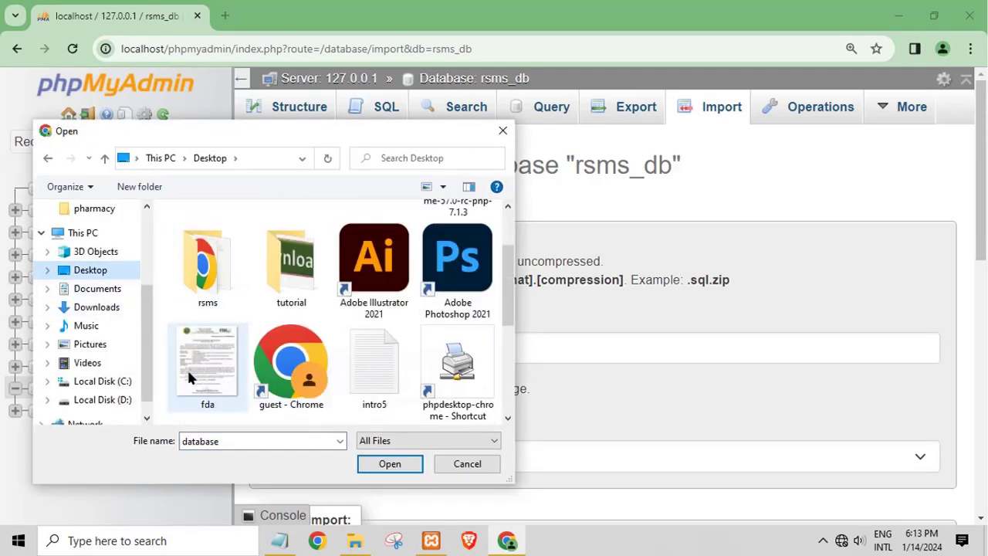
double_click(216, 284)
click(202, 248)
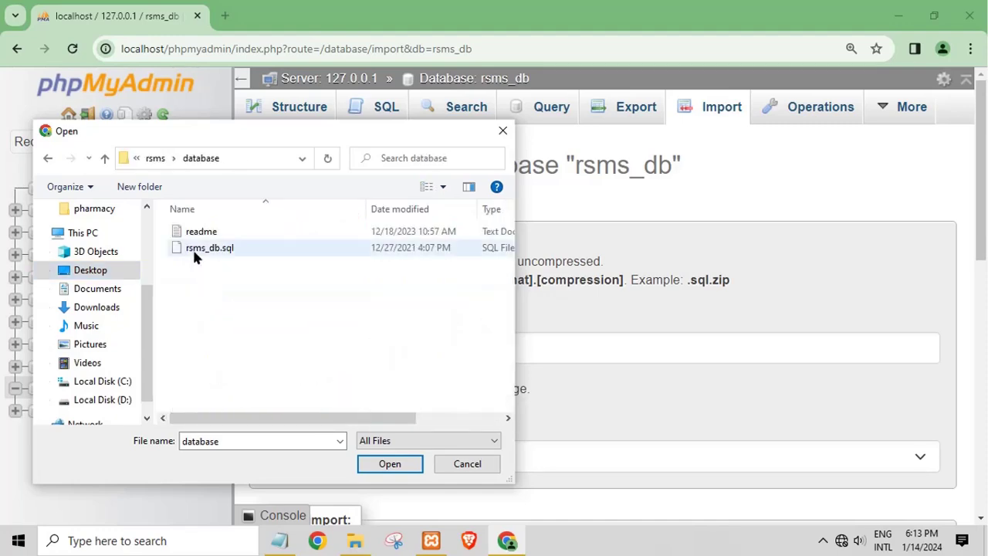
click(386, 464)
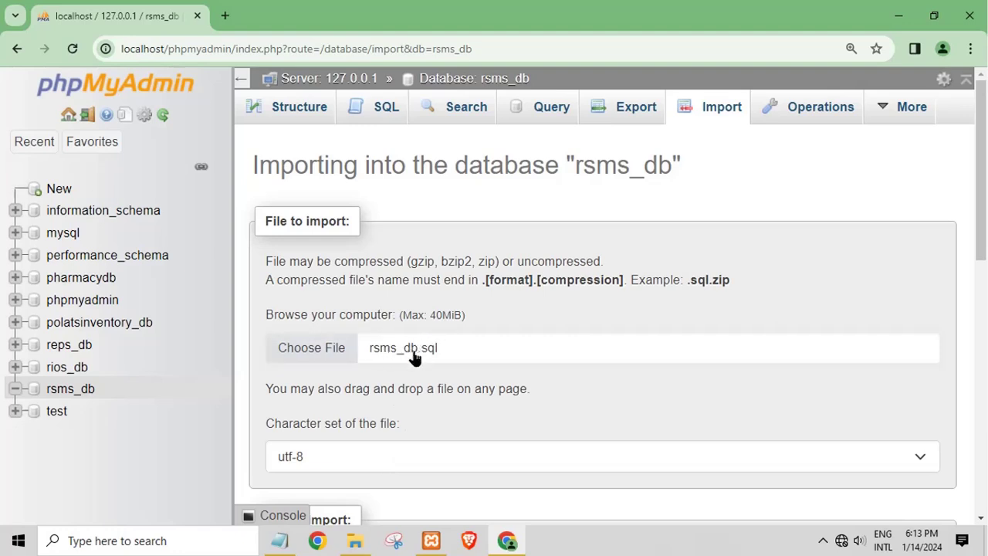
Run the rsms_db.sql import and note 'wait to succes import' in Notepad
drag(980, 246, 981, 534)
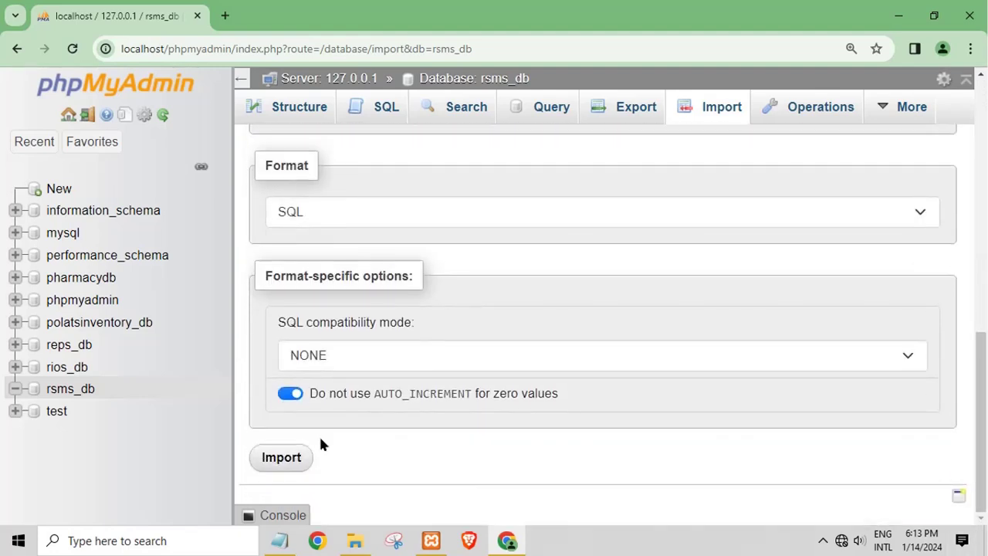
click(290, 461)
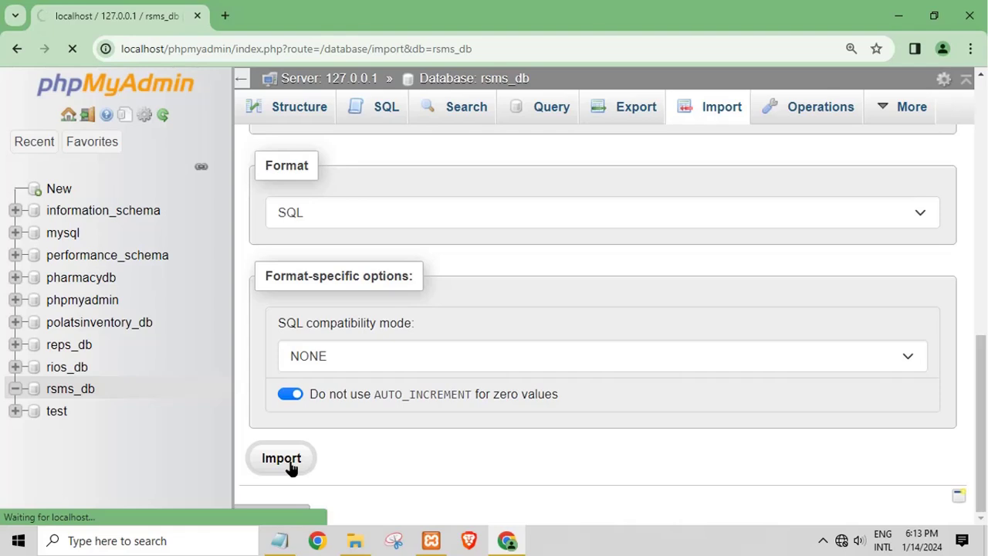
click(278, 541)
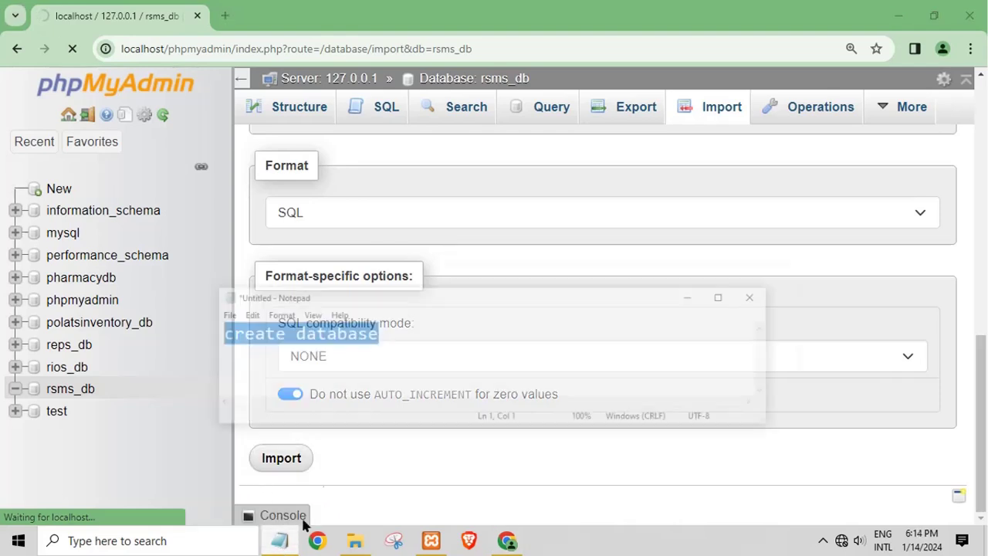
drag(403, 311, 101, 304)
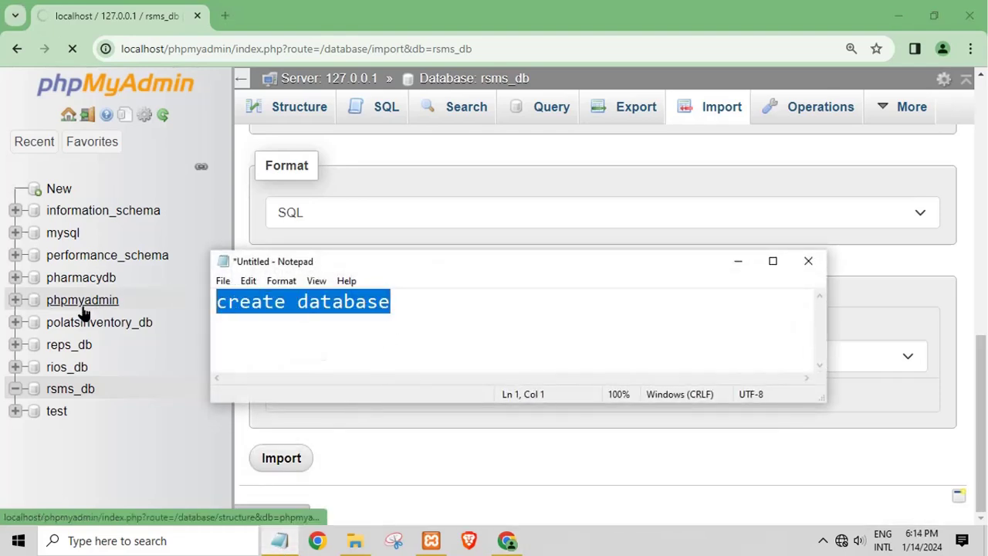
text(wat)
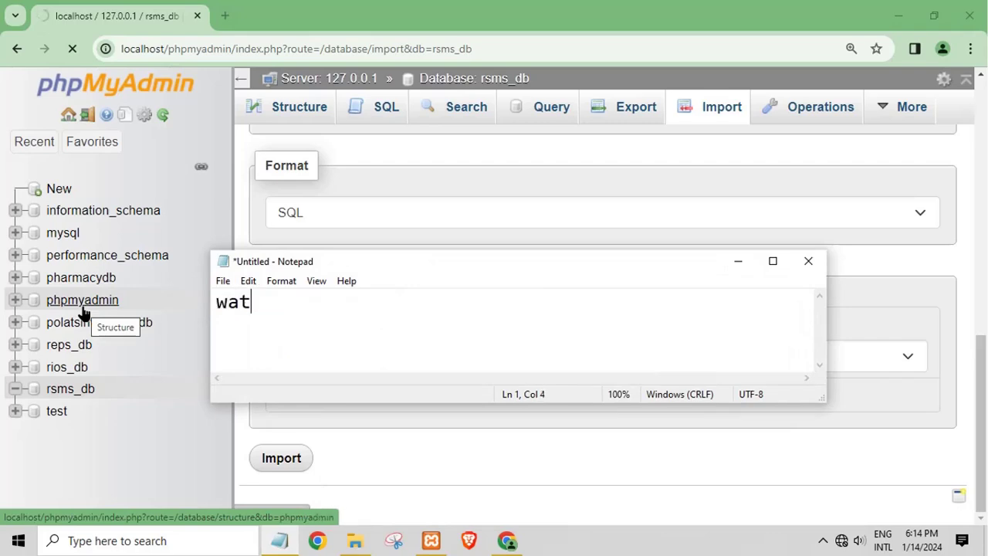
key(BackSpace)
text(it to suc)
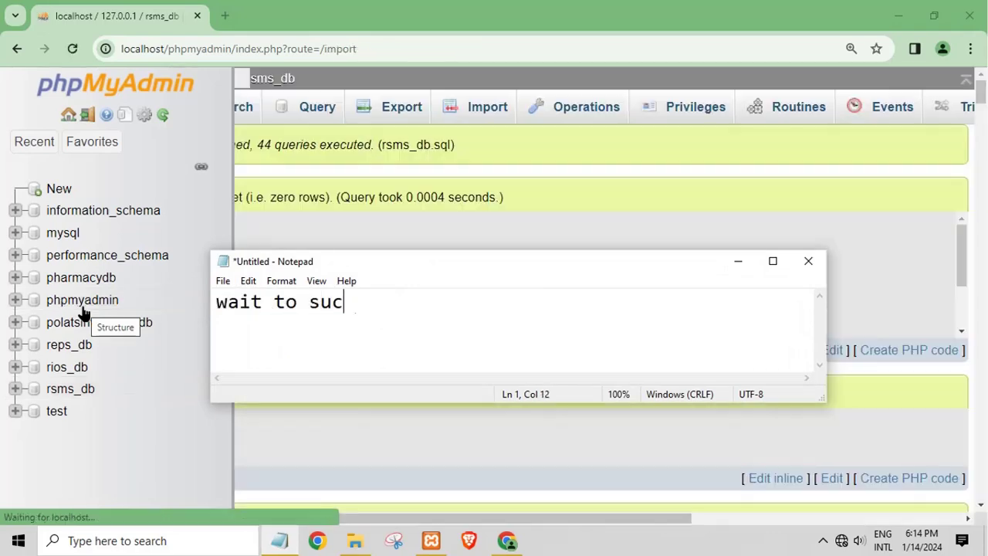
text(ces impo)
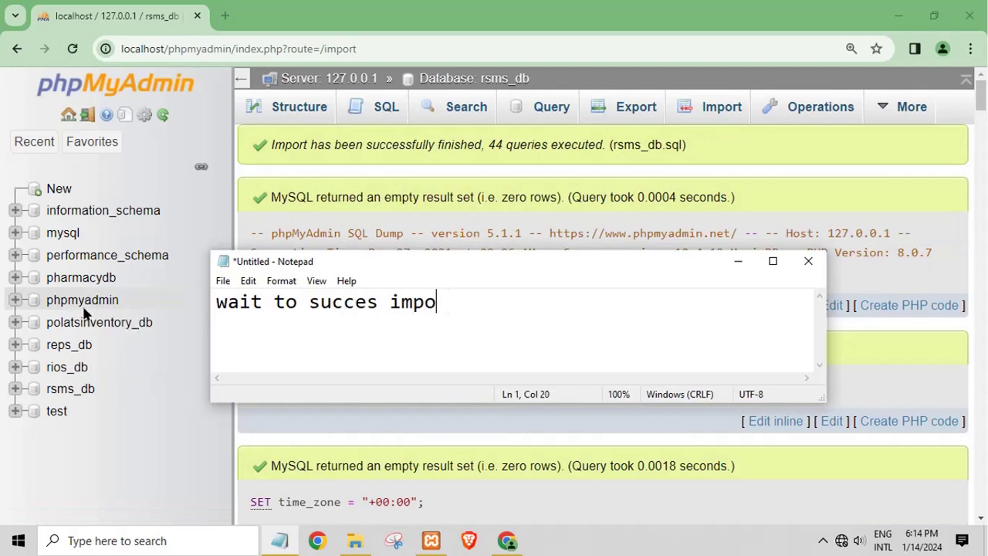
Expand rsms_db to list its new tables and scroll the 44-query import results
click(690, 200)
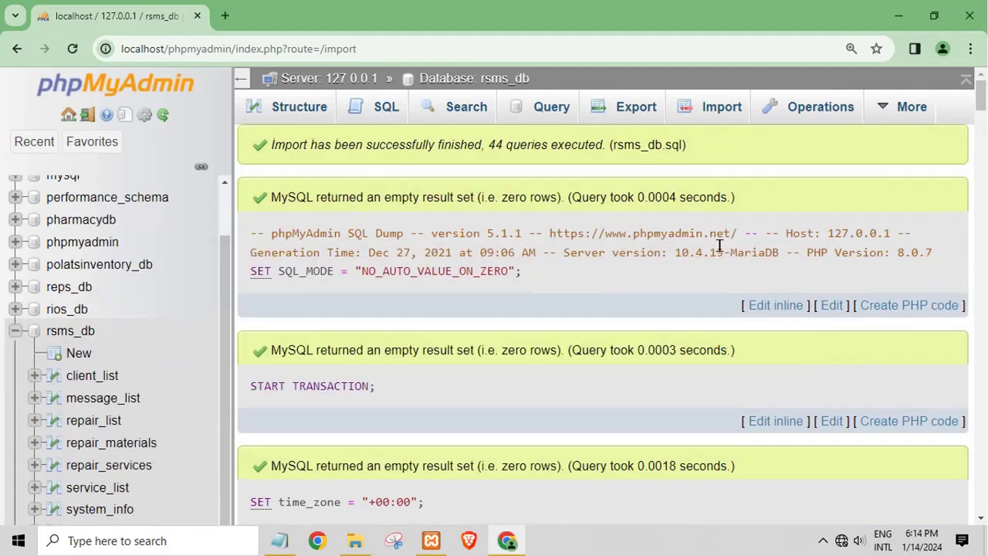
scroll(751, 283, down, 3)
scroll(751, 282, down, 15)
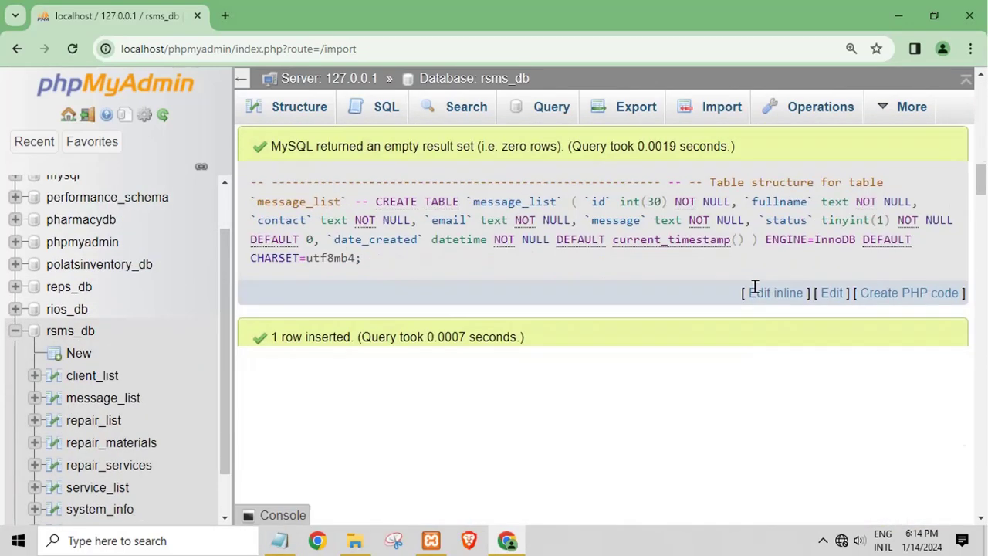
scroll(754, 287, down, 15)
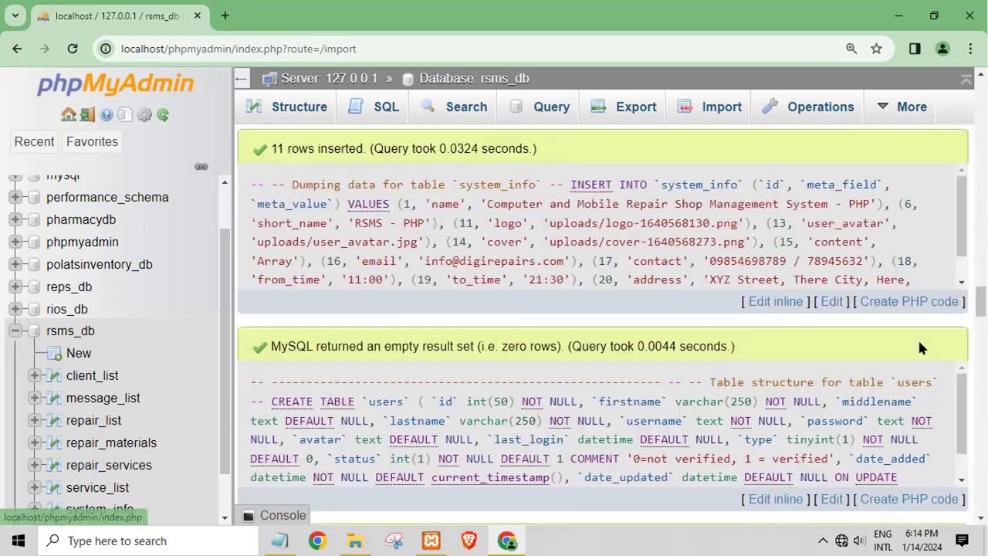
scroll(919, 348, down, 5)
drag(979, 328, 982, 508)
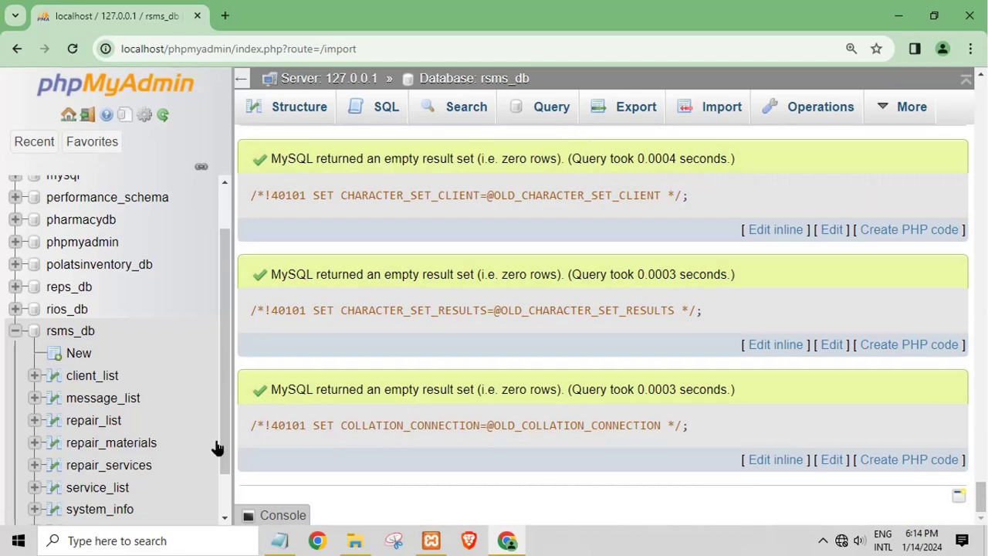
scroll(162, 368, down, 1)
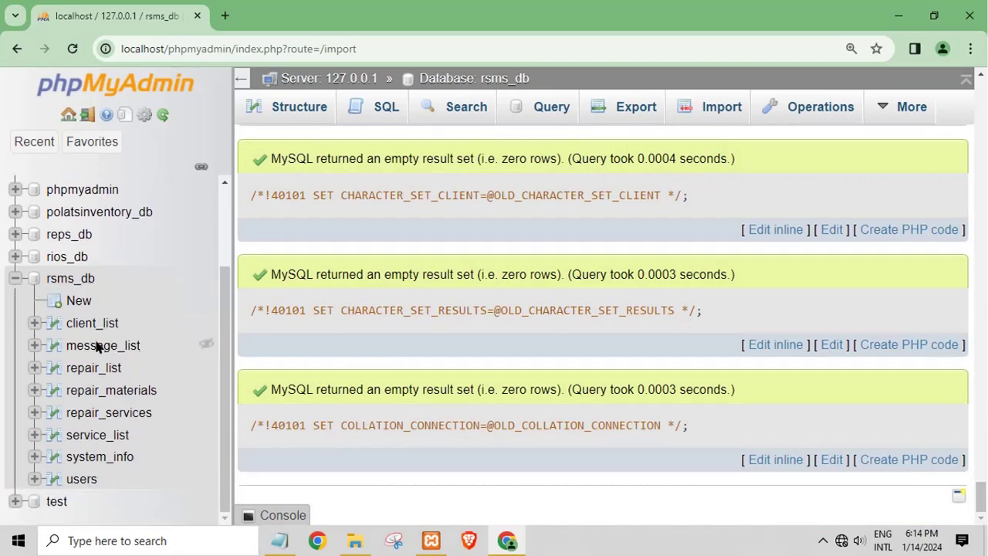
Browse the users table's two rows at 25 rows per page, then minimize Chrome
click(82, 479)
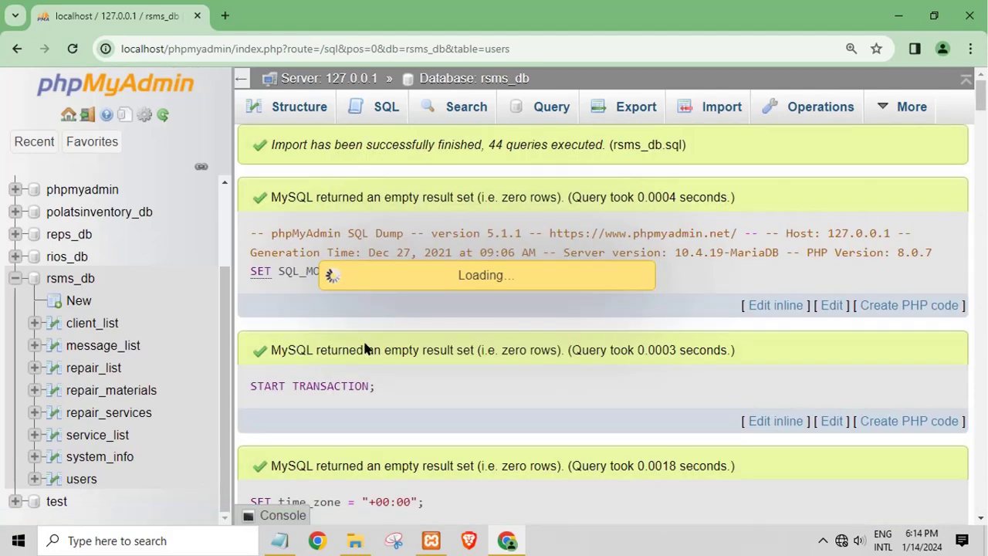
click(498, 275)
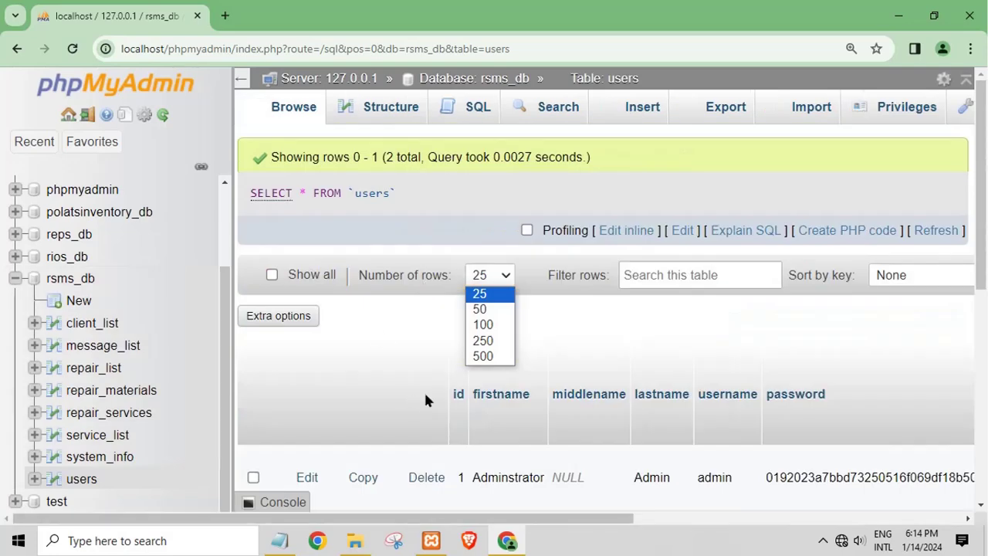
click(625, 335)
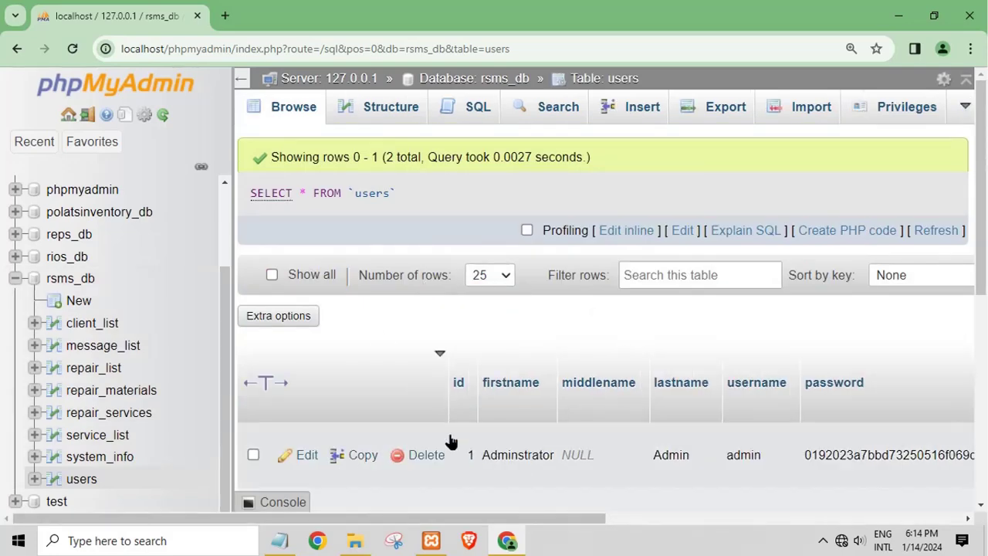
scroll(587, 416, down, 2)
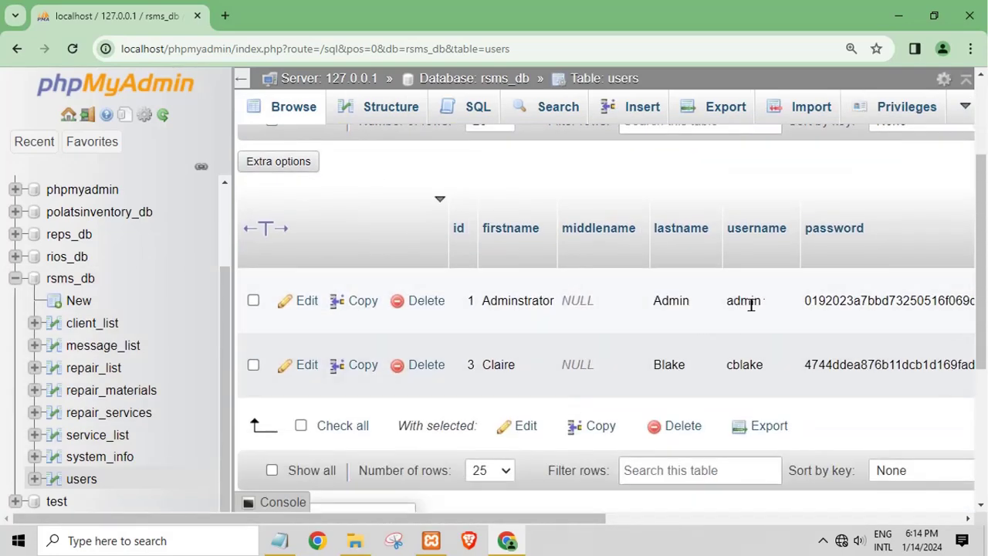
scroll(336, 389, down, 1)
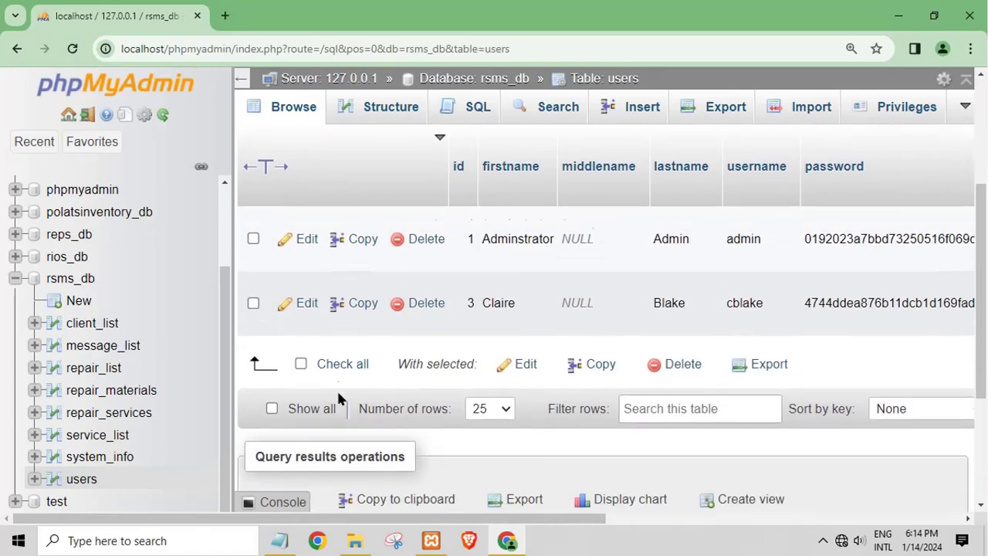
scroll(471, 243, up, 1)
click(895, 15)
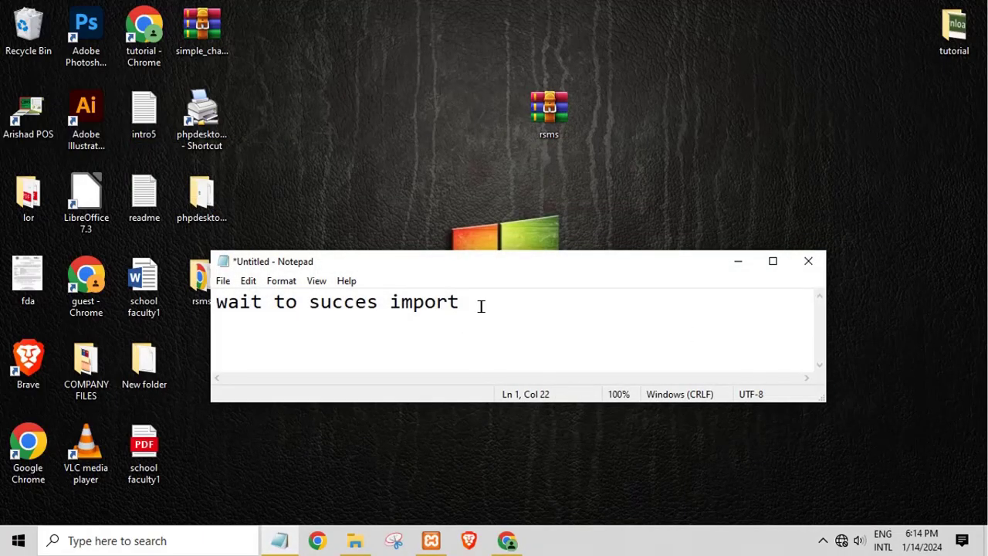
Update the note to 'mn xampp install in drive C' and minimize it
drag(464, 339, 216, 309)
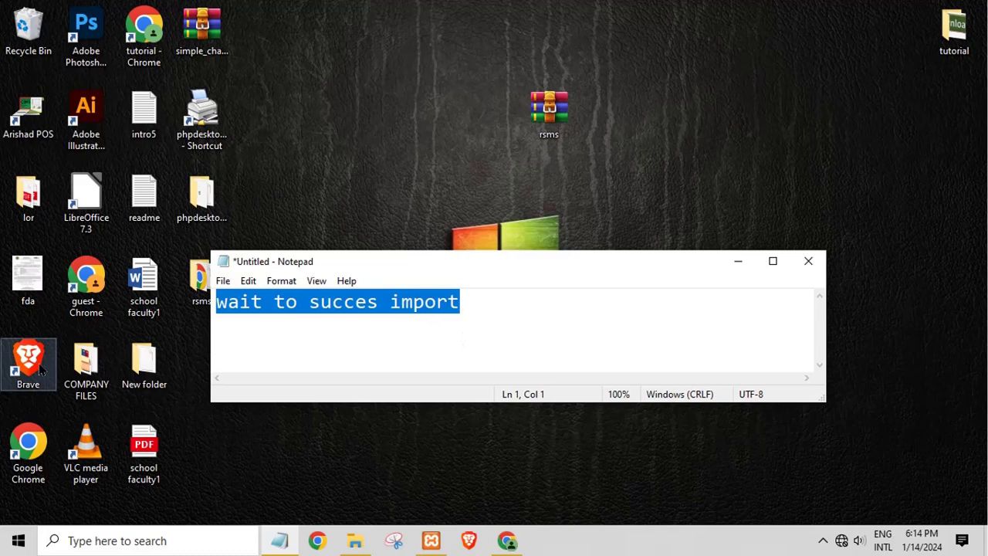
text(mn)
text( xampp isn)
key(BackSpace)
key(BackSpace)
text(nstall in drive)
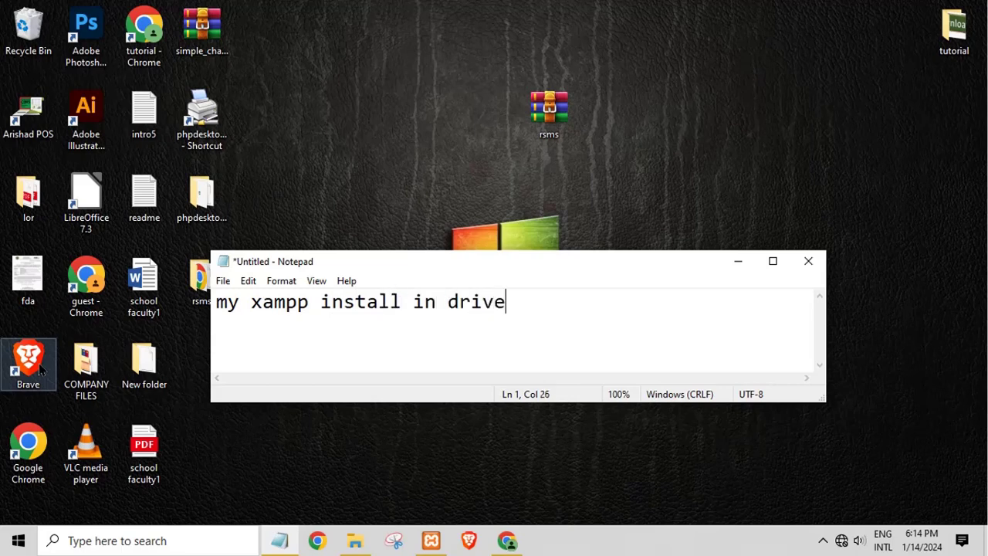
text( C)
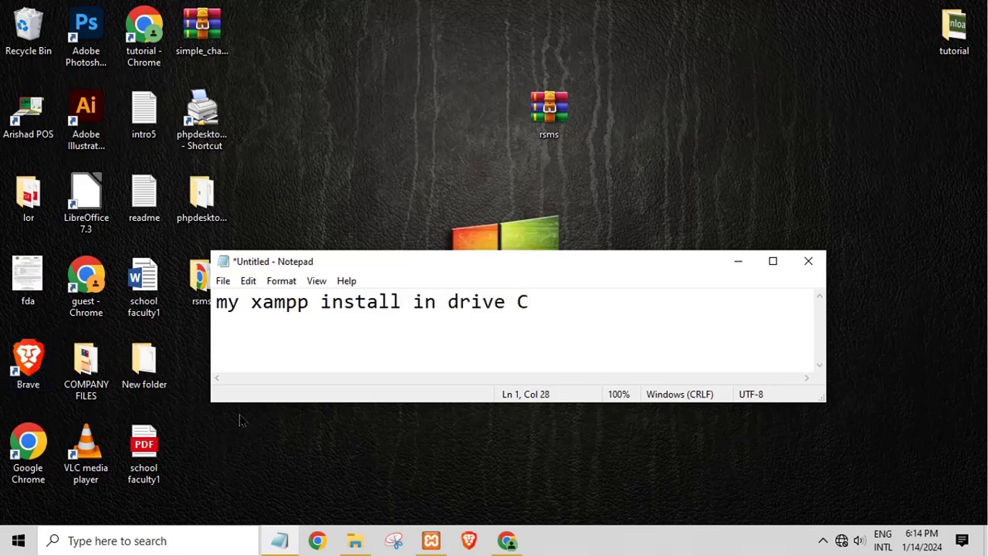
click(738, 264)
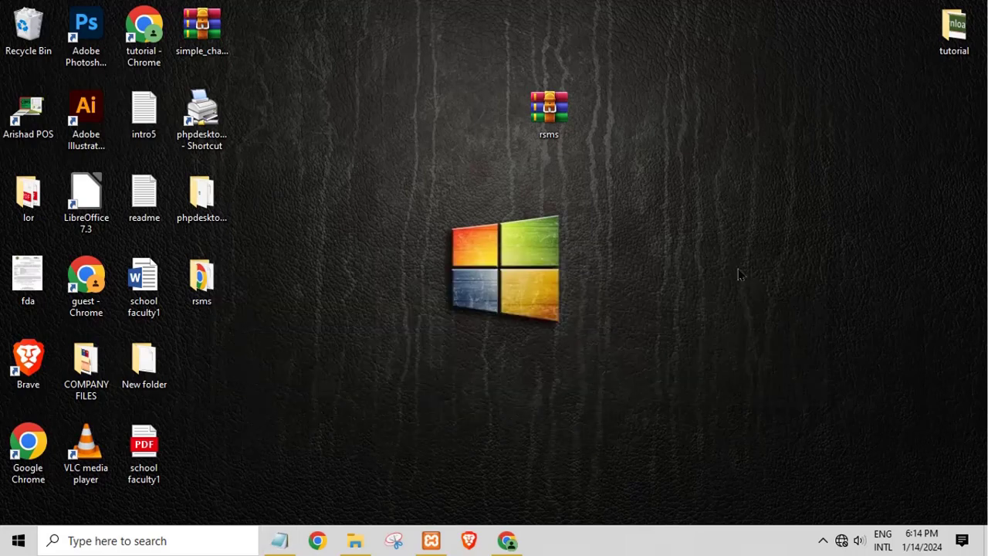
Copy the rsms desktop folder and open C:\xampp\htdocs in File Explorer
right_click(186, 295)
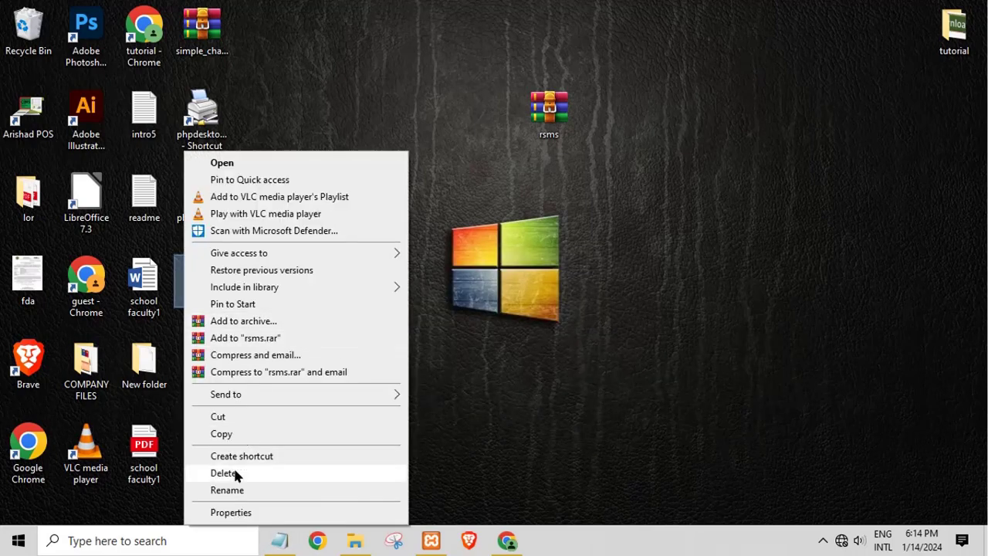
click(223, 434)
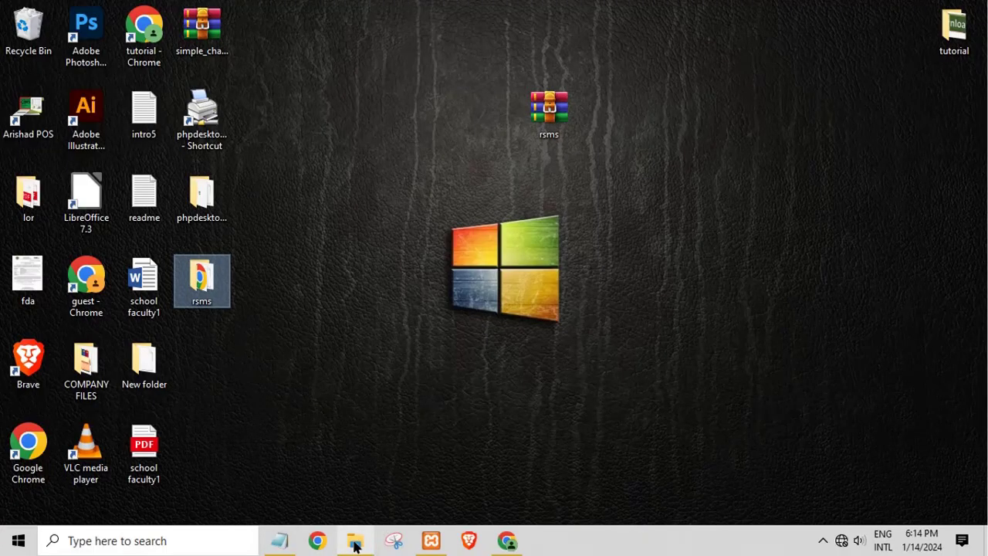
click(355, 540)
click(58, 246)
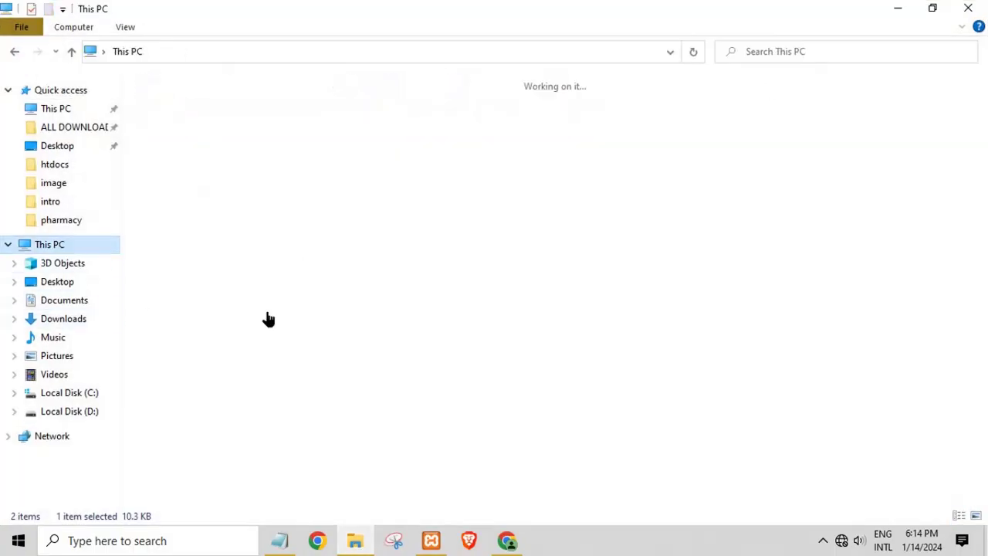
double_click(256, 233)
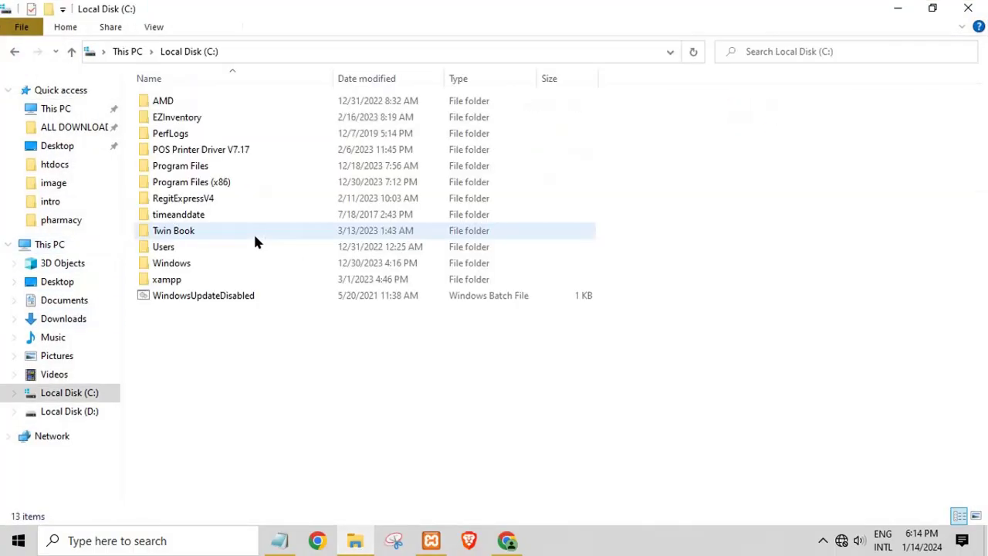
double_click(196, 279)
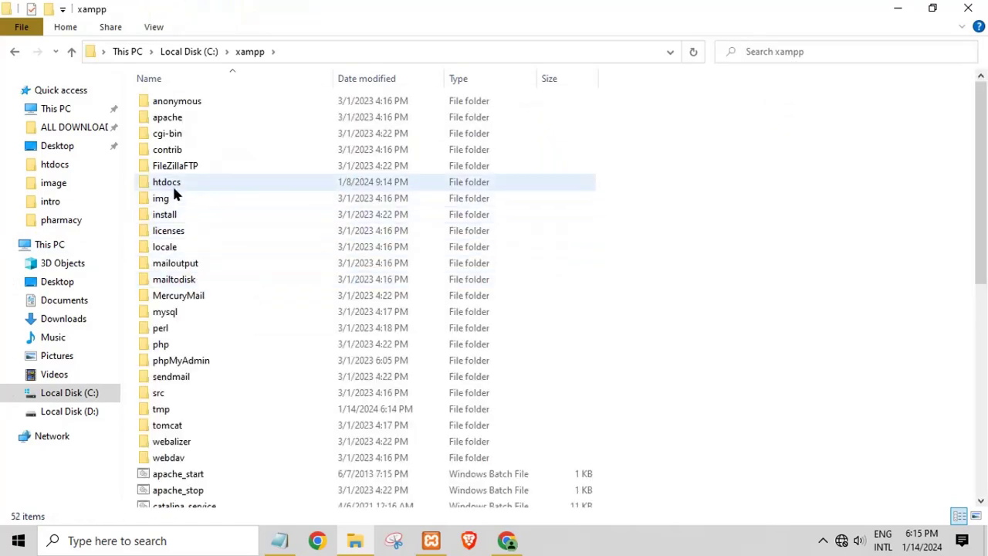
double_click(172, 184)
right_click(312, 411)
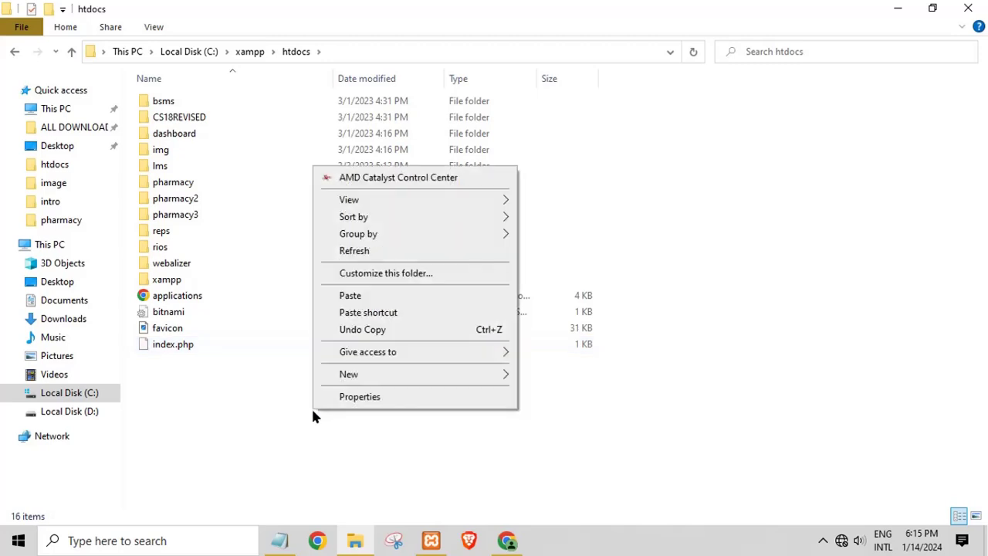
Paste the rsms folder into htdocs, open it, and select index.php
click(351, 295)
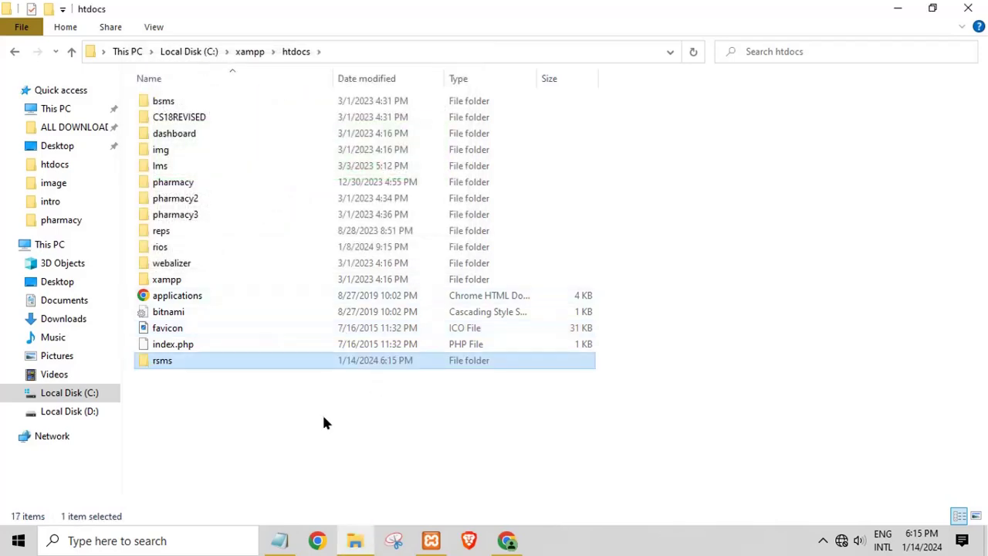
double_click(182, 360)
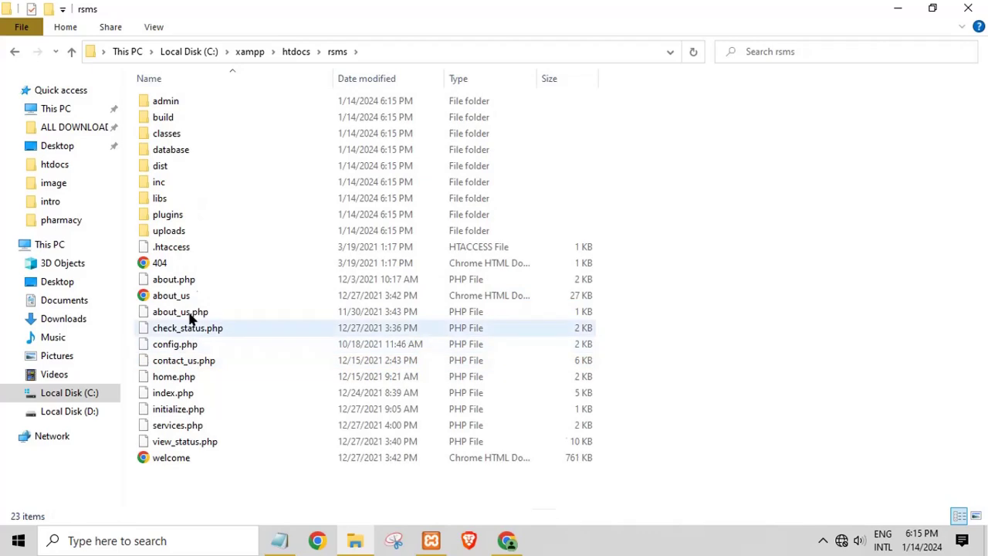
click(174, 409)
click(176, 395)
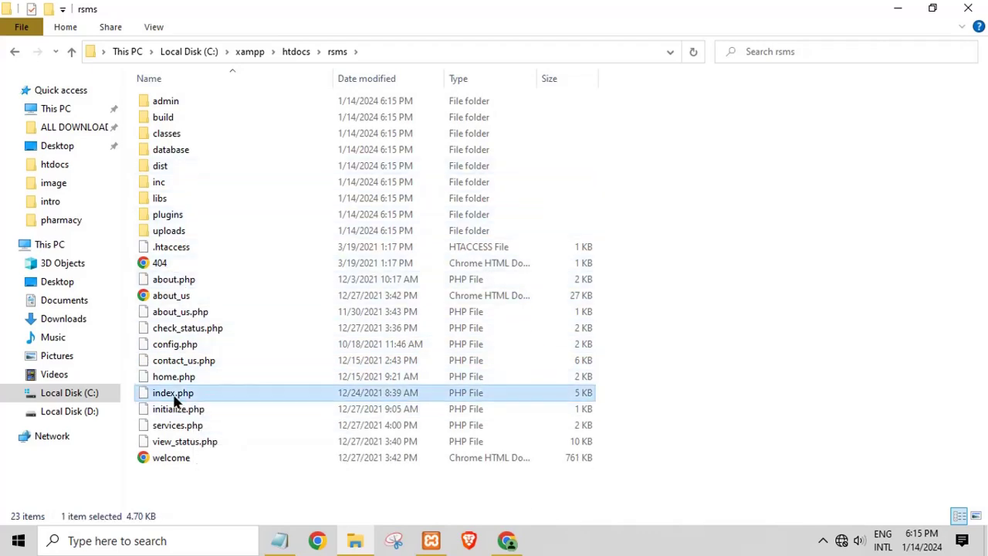
Open index.php in Notepad++ and launch it in Chrome
right_click(174, 398)
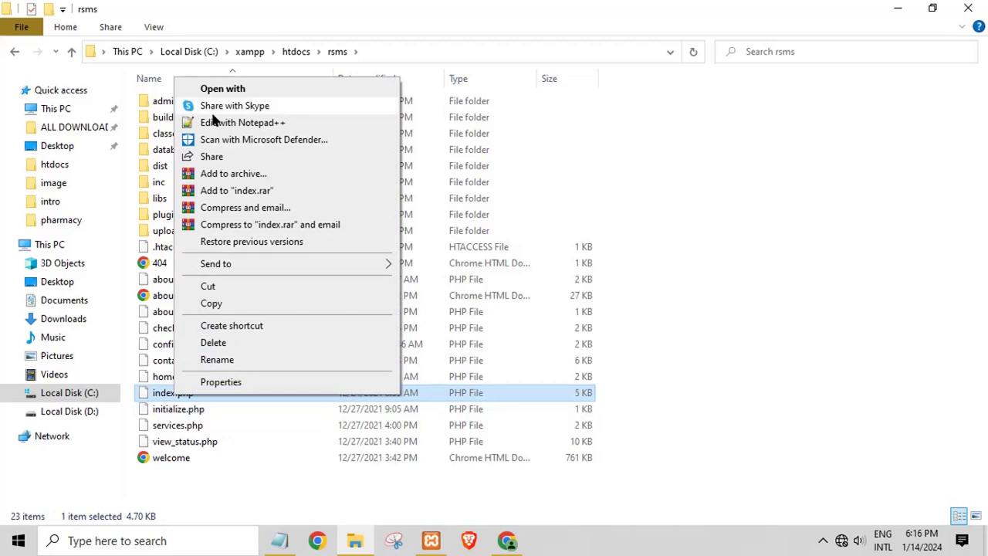
click(214, 121)
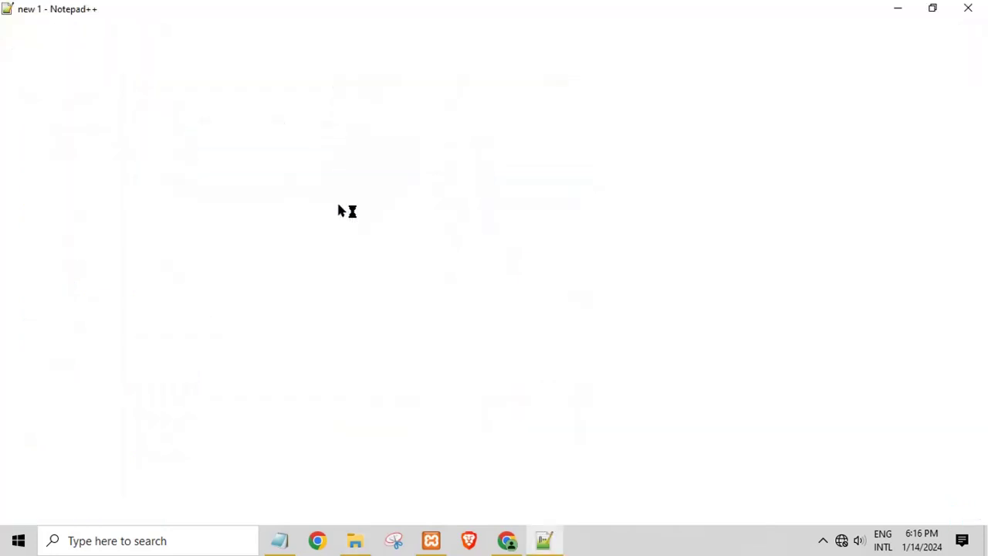
click(342, 22)
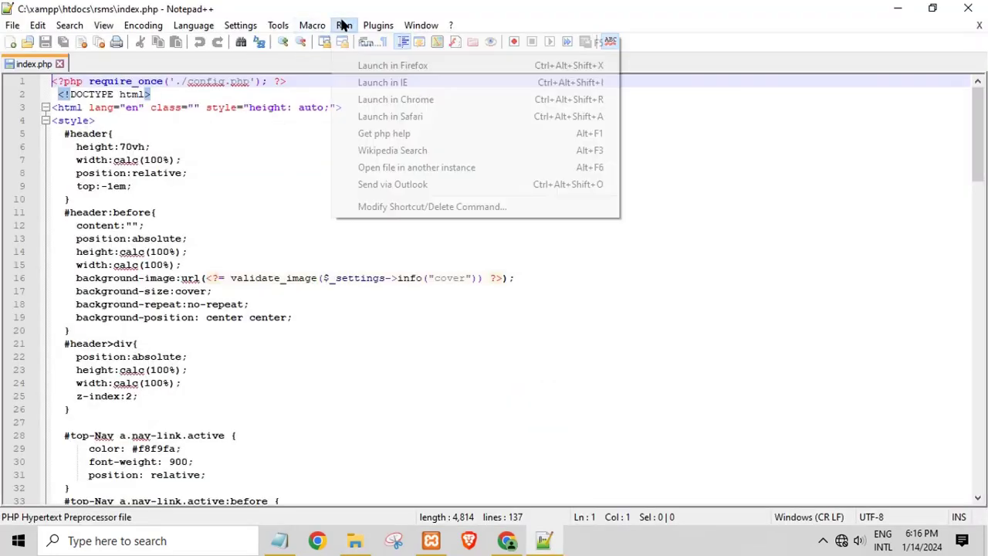
click(380, 96)
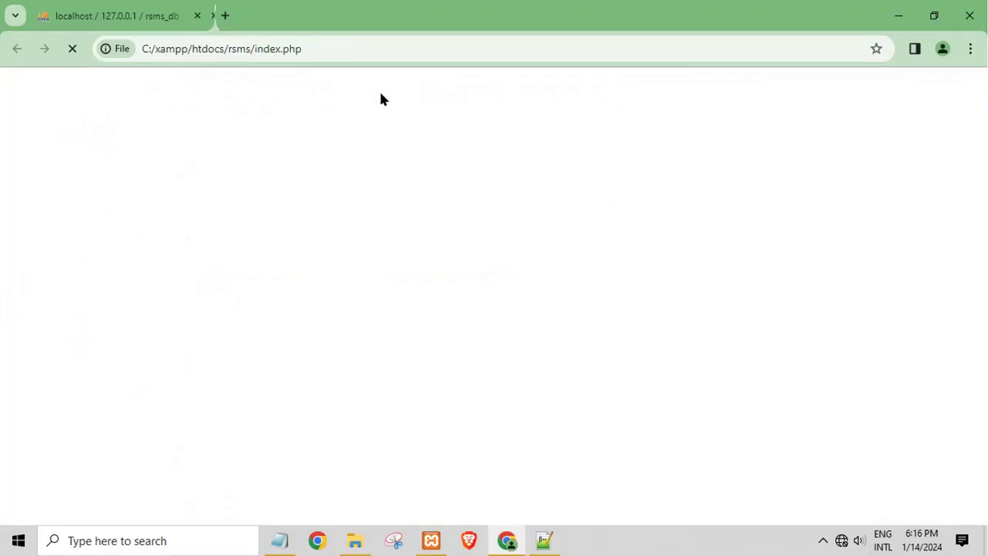
Replace the file:///C:/xampp/htdocs address prefix with localhost to load localhost/rsms/index.php
drag(221, 48, 11, 49)
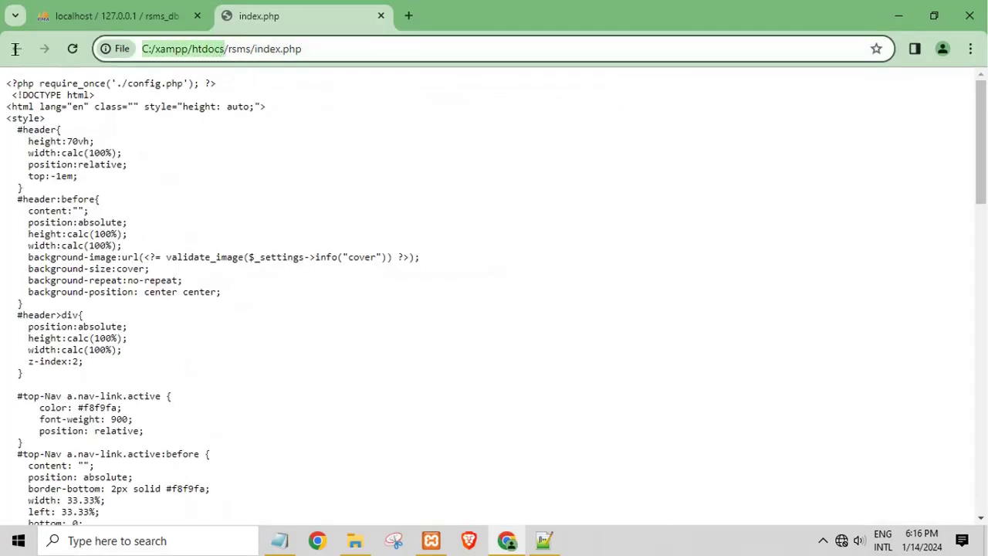
key(BackSpace)
text(localhost)
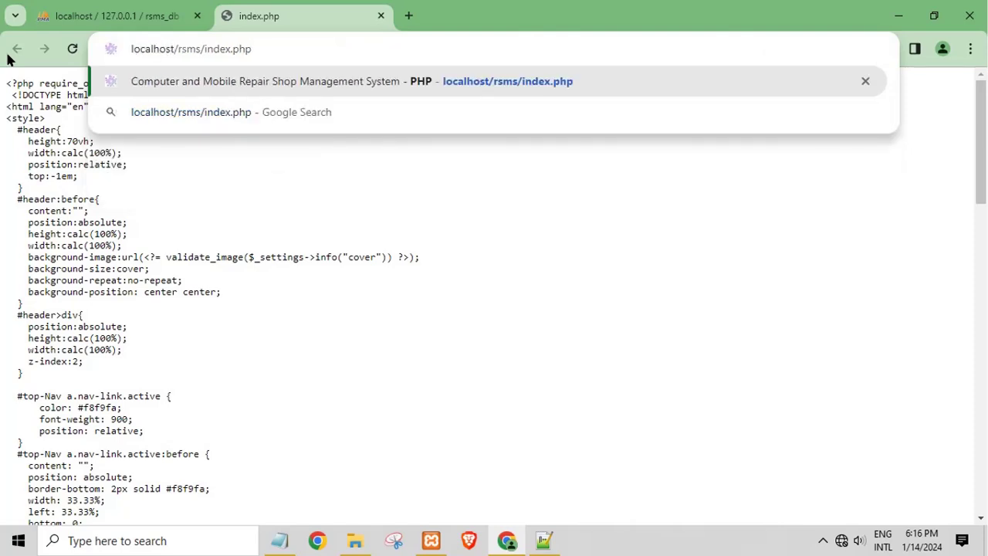
key(Return)
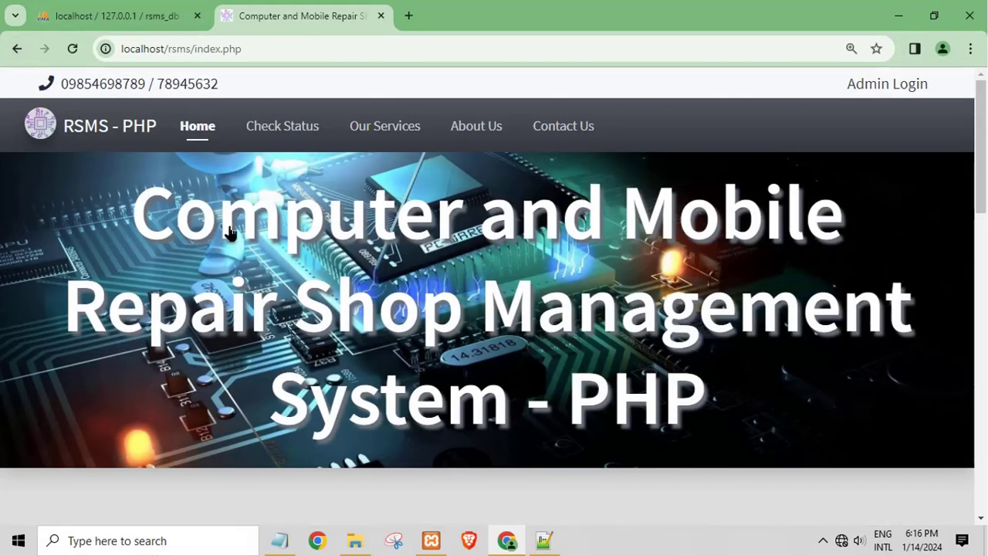
Open the rsms admin folder and copy its path C:\xampp\htdocs\rsms\admin
click(353, 541)
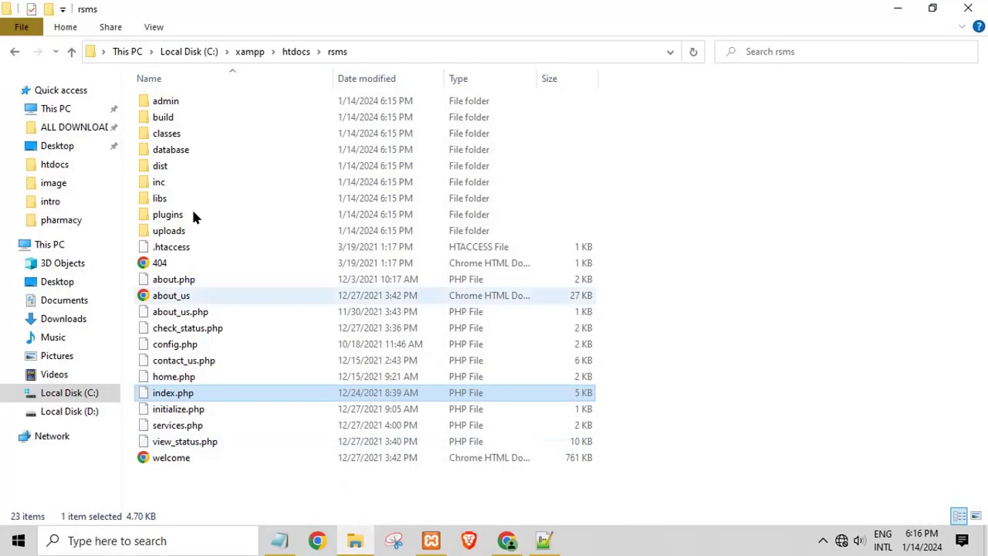
double_click(155, 103)
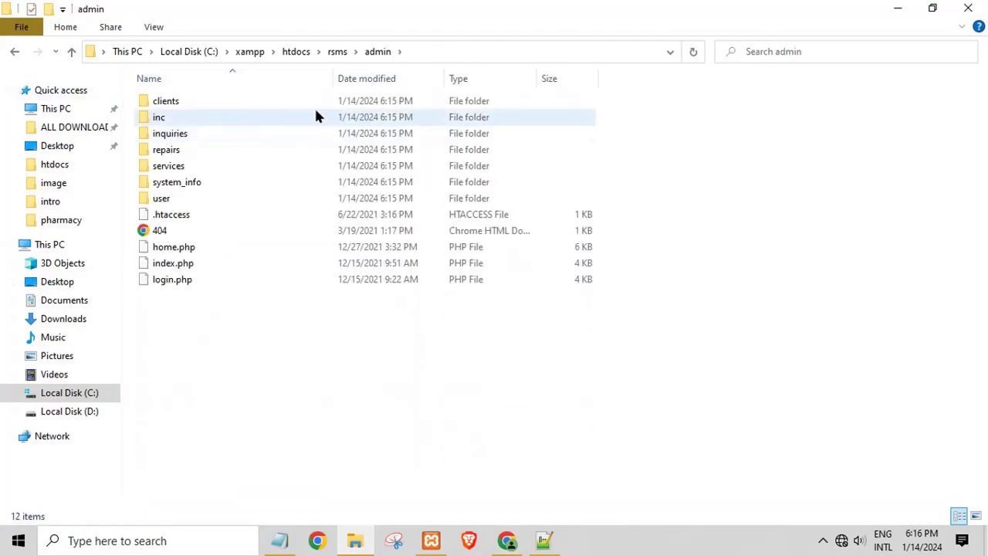
click(435, 56)
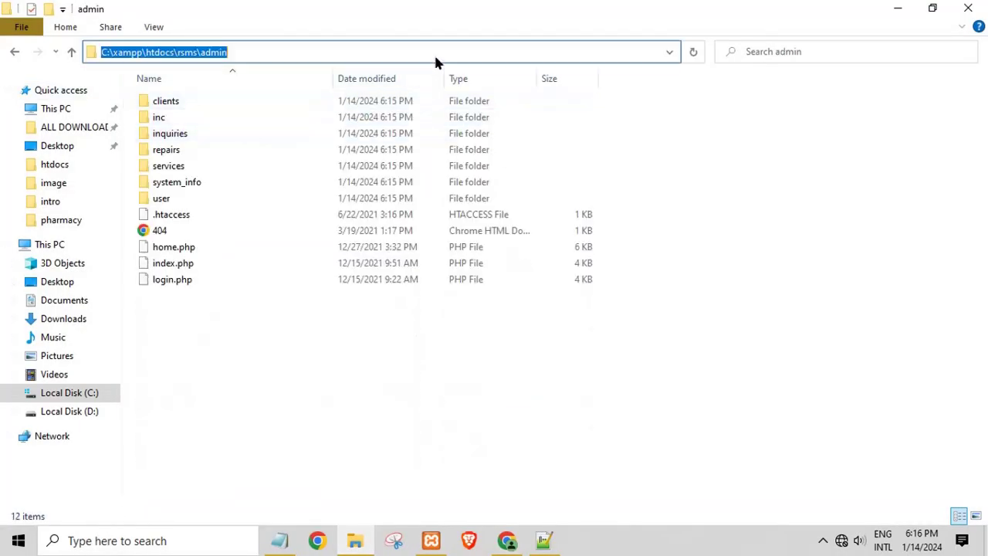
right_click(169, 52)
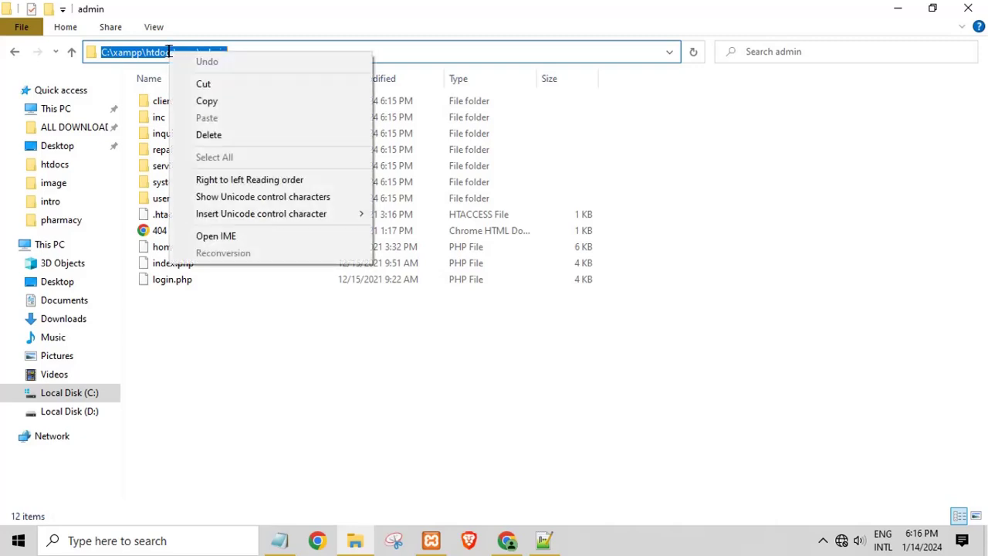
click(193, 99)
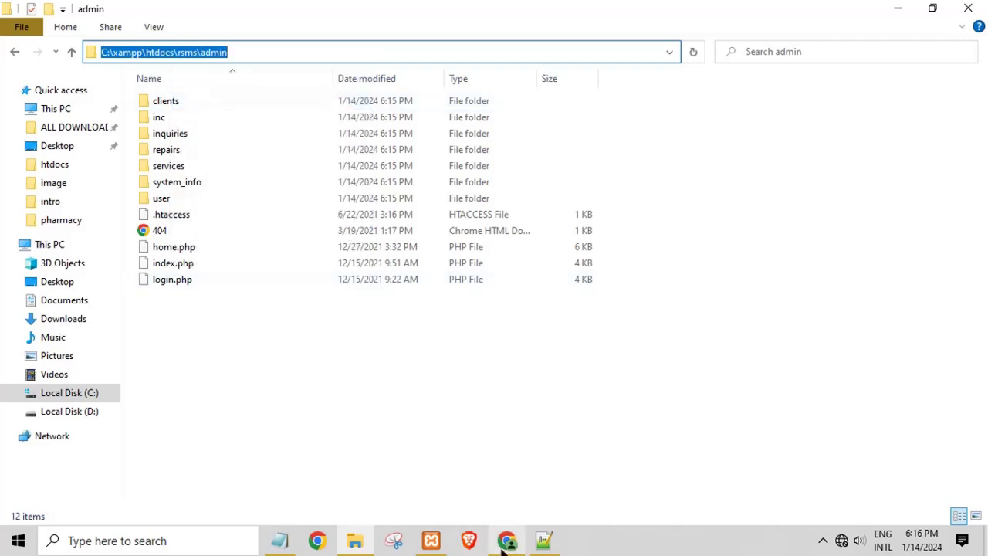
click(507, 541)
In a new tab, paste the admin path with C:\xampp\htdocs replaced by localhost to reach login.php
click(408, 16)
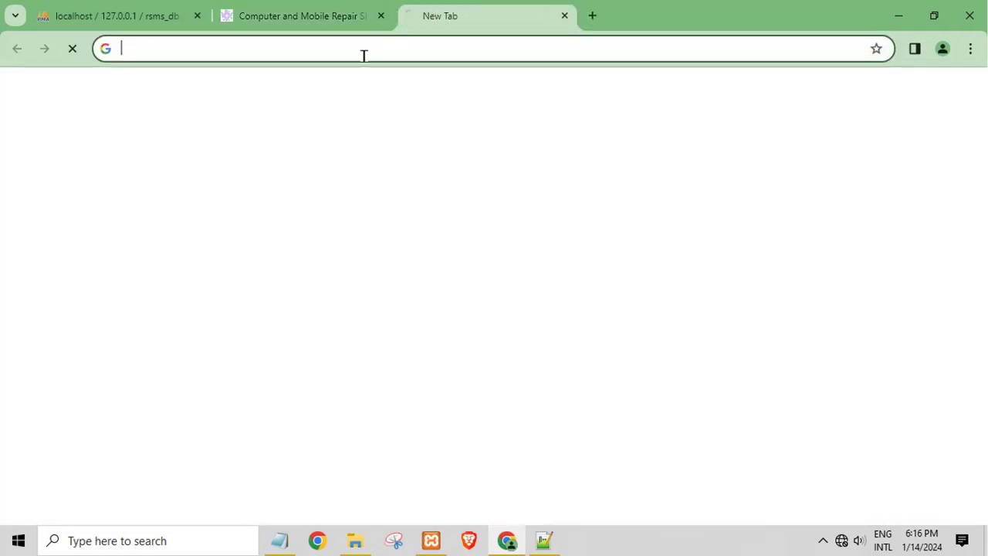
right_click(362, 55)
click(408, 186)
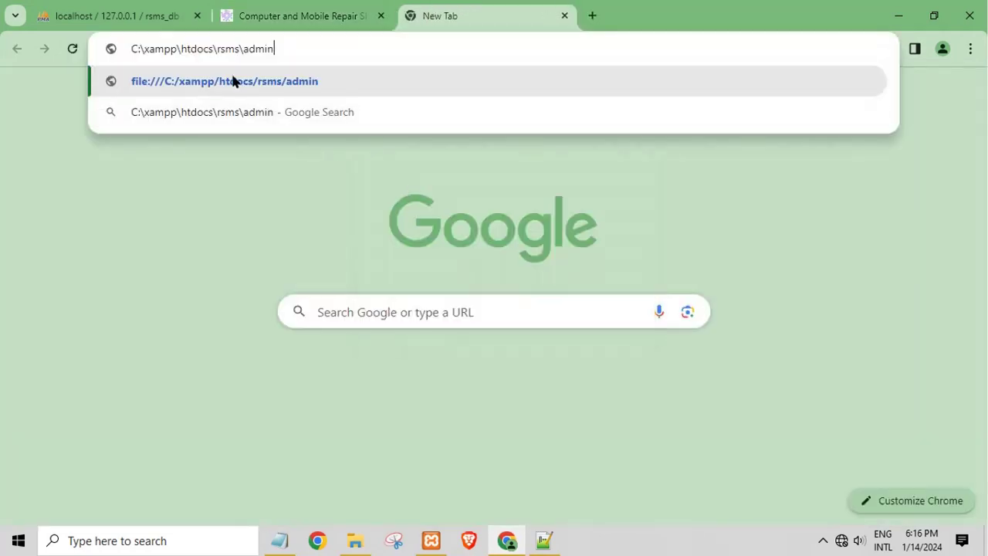
drag(212, 48, 0, 60)
key(BackSpace)
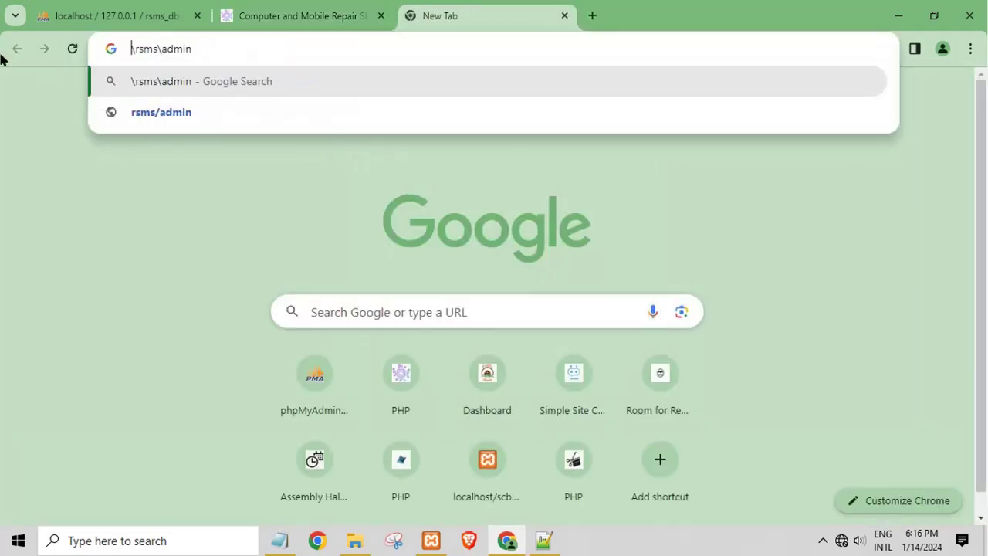
text(localhos)
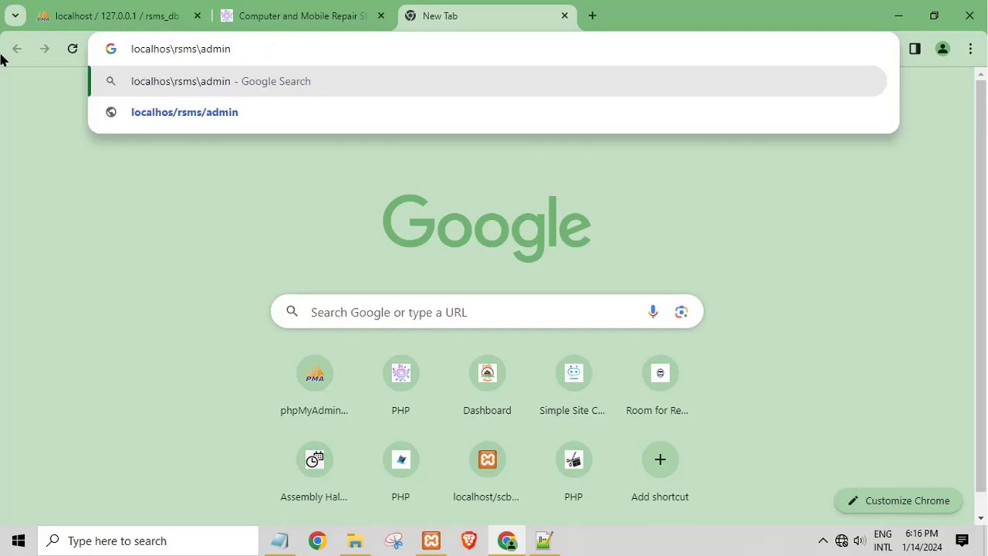
text(t)
key(Return)
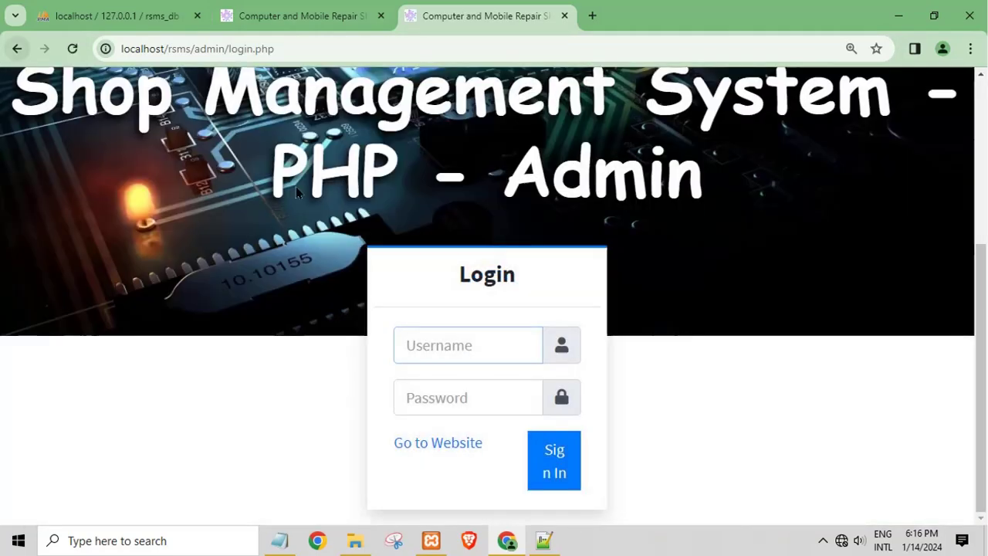
Replace the Notepad notes with the admin username and password on separate lines
click(279, 540)
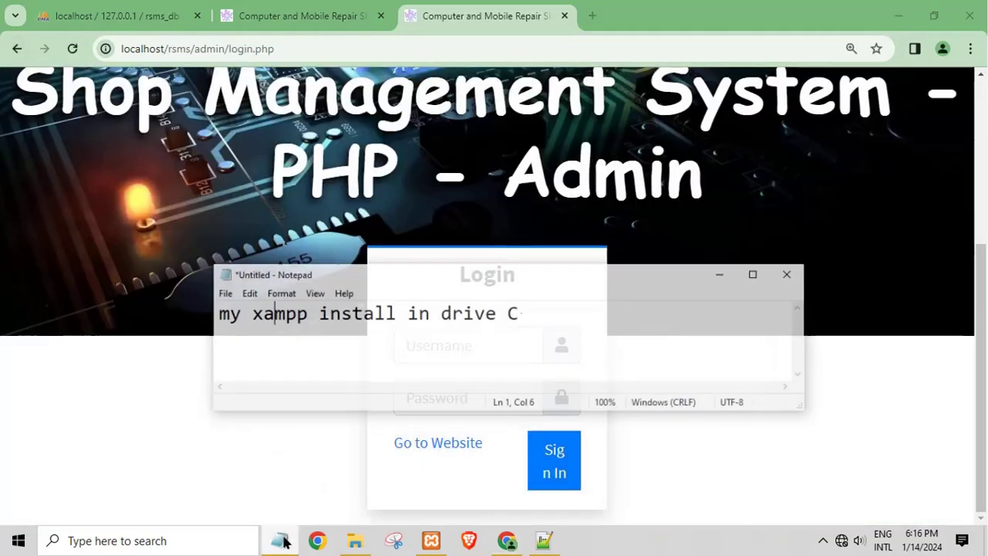
key(ctrl+a)
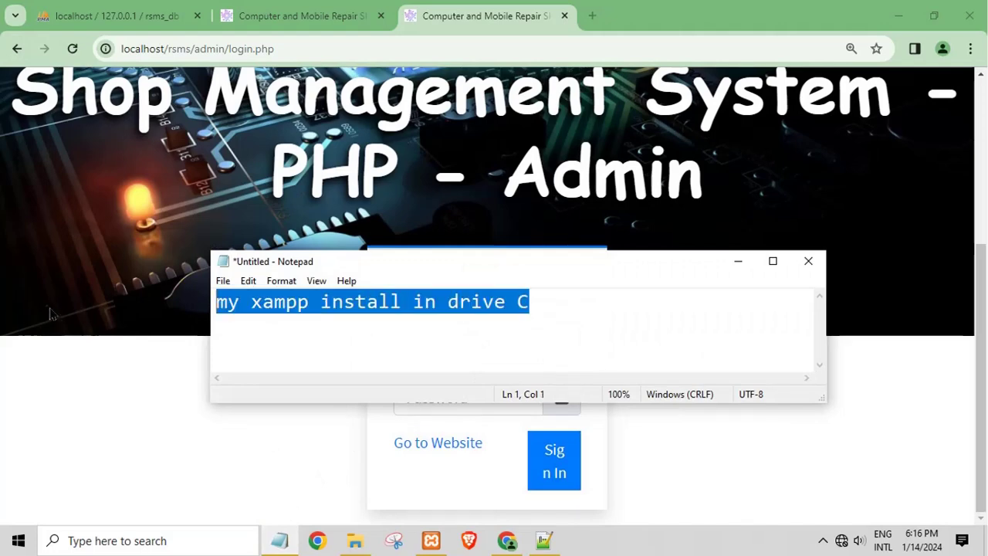
text(admin)
key(Return)
text(admin123)
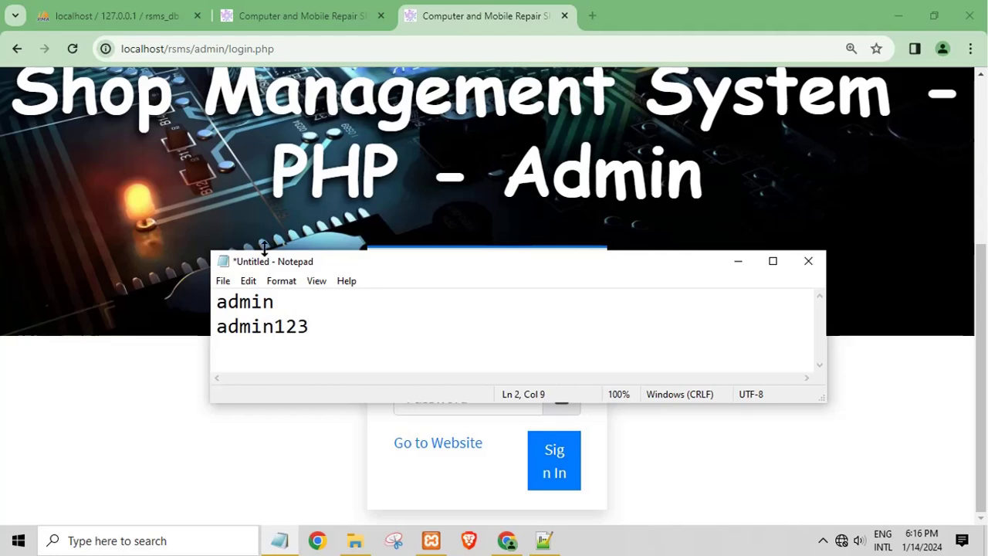
Sign in on the RSMS admin login page with the admin username and password
click(194, 225)
click(432, 349)
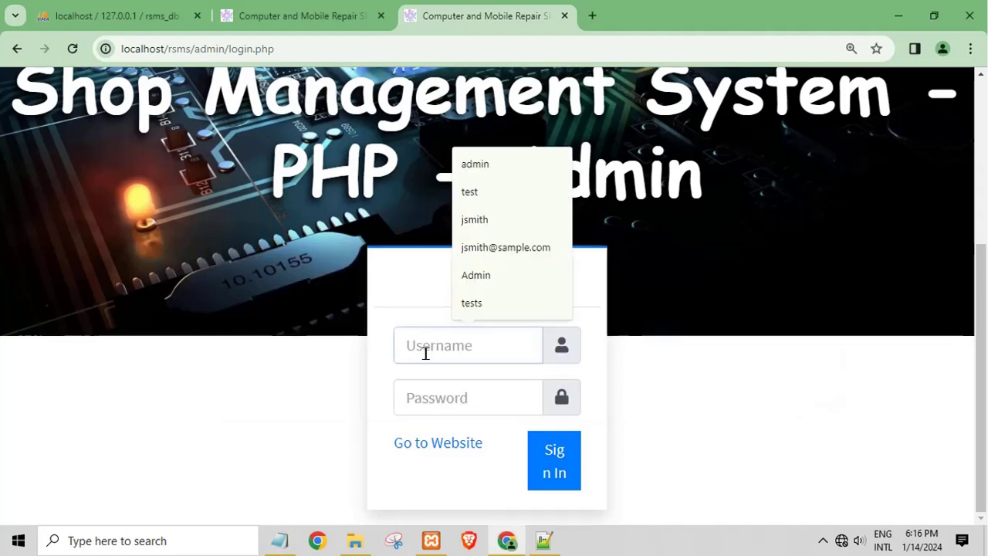
text(admin)
key(Tab)
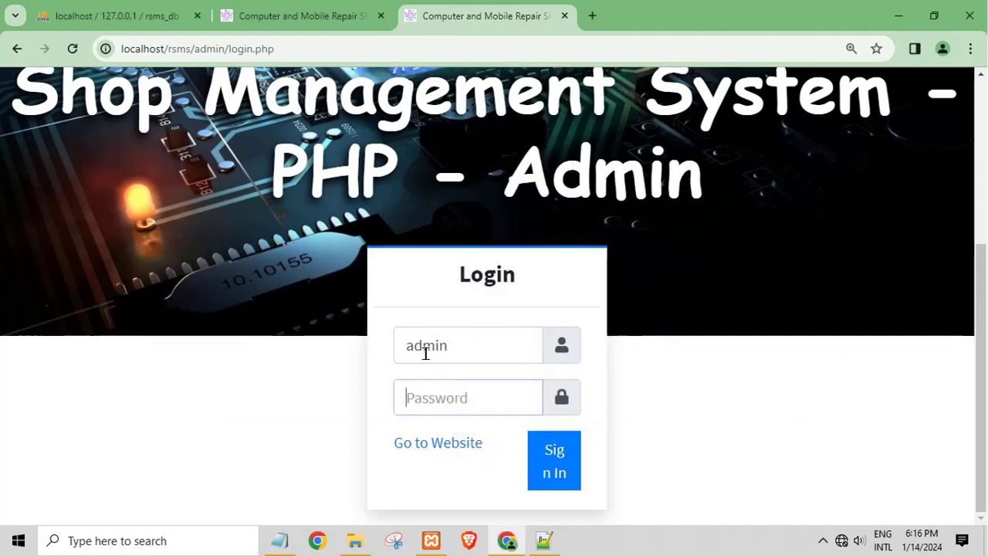
text(admi)
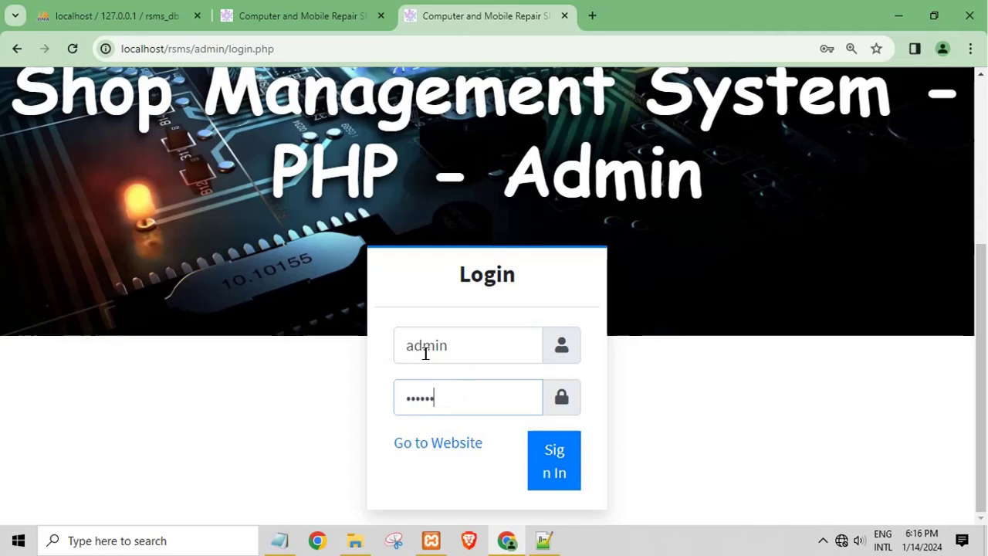
click(557, 471)
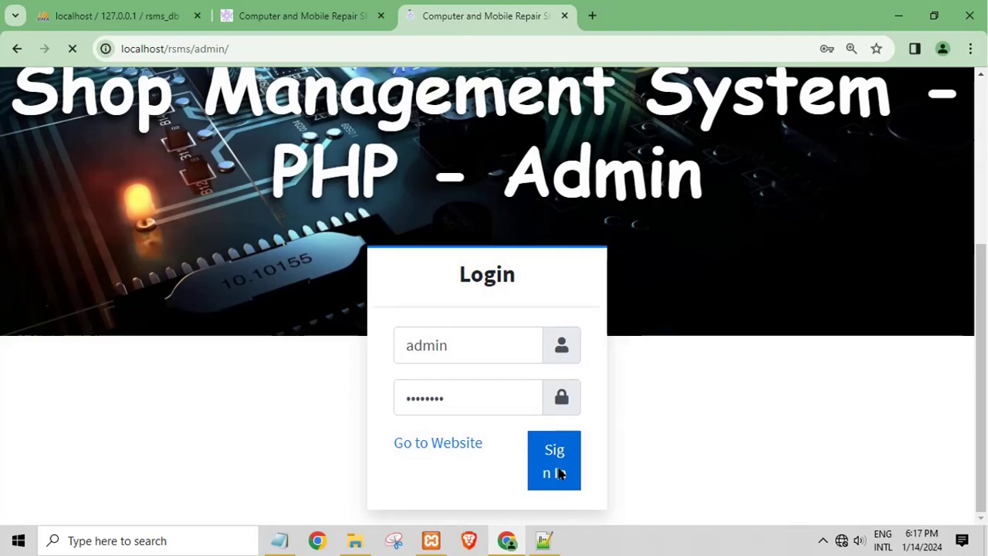
Look over the admin dashboard and open the Repair List
scroll(829, 302, down, 2)
scroll(633, 360, up, 2)
scroll(633, 355, down, 4)
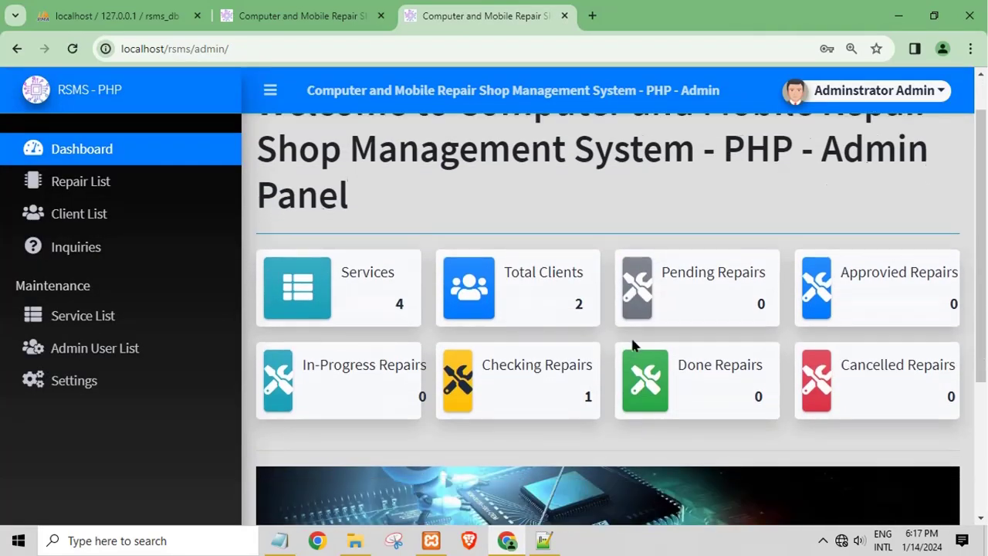
scroll(634, 343, up, 3)
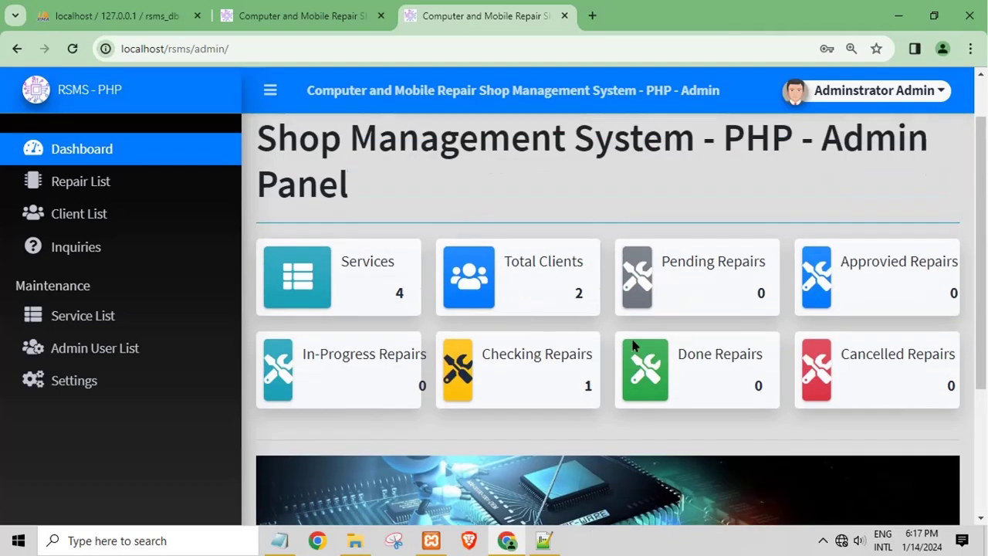
click(75, 181)
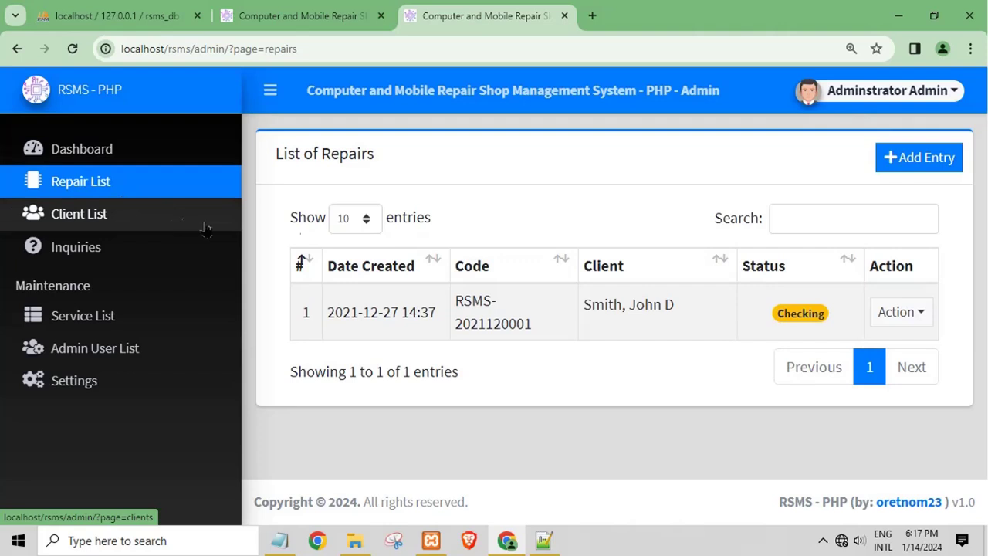
View the repair entry's details, showing its services, materials and 3,400.00 total payable
click(926, 317)
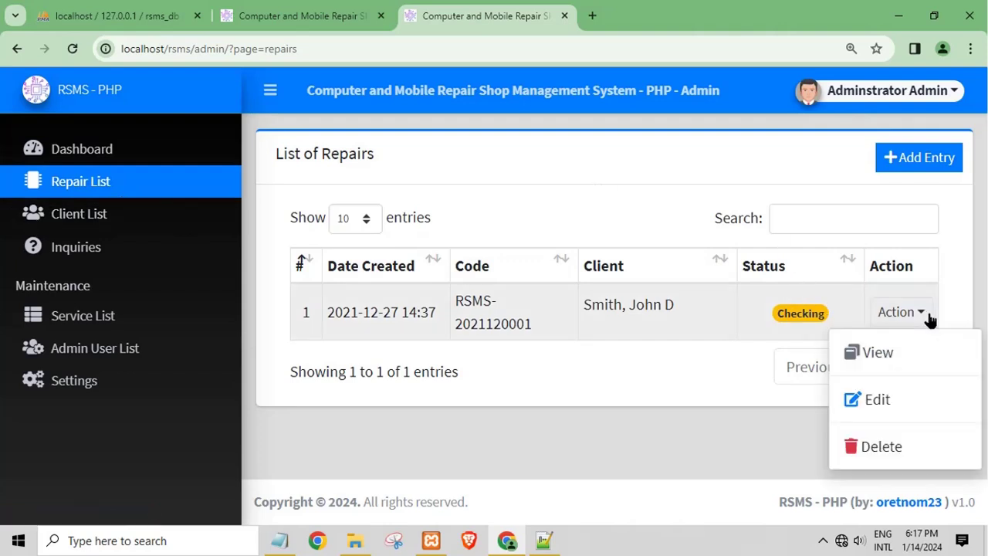
click(878, 351)
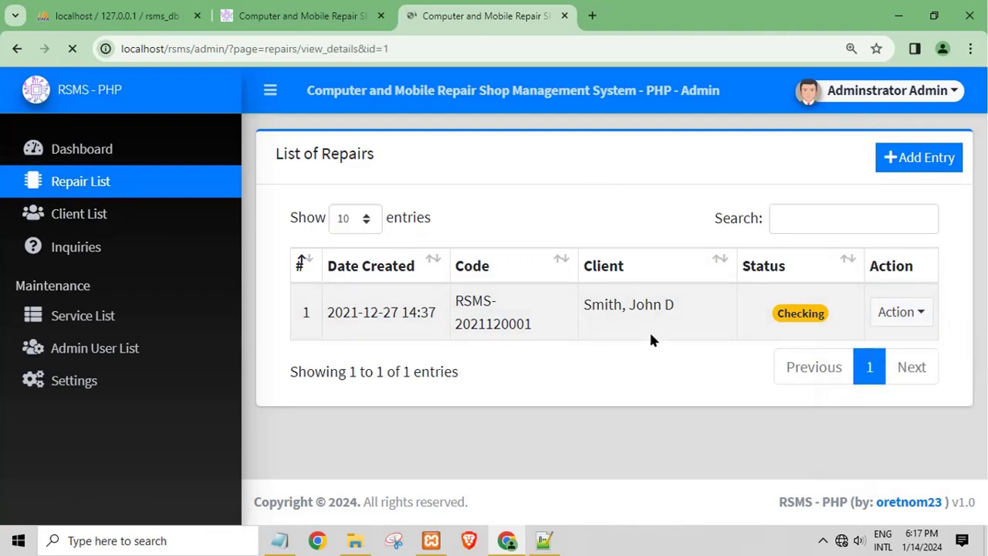
scroll(513, 308, down, 2)
scroll(512, 300, up, 2)
scroll(514, 308, down, 6)
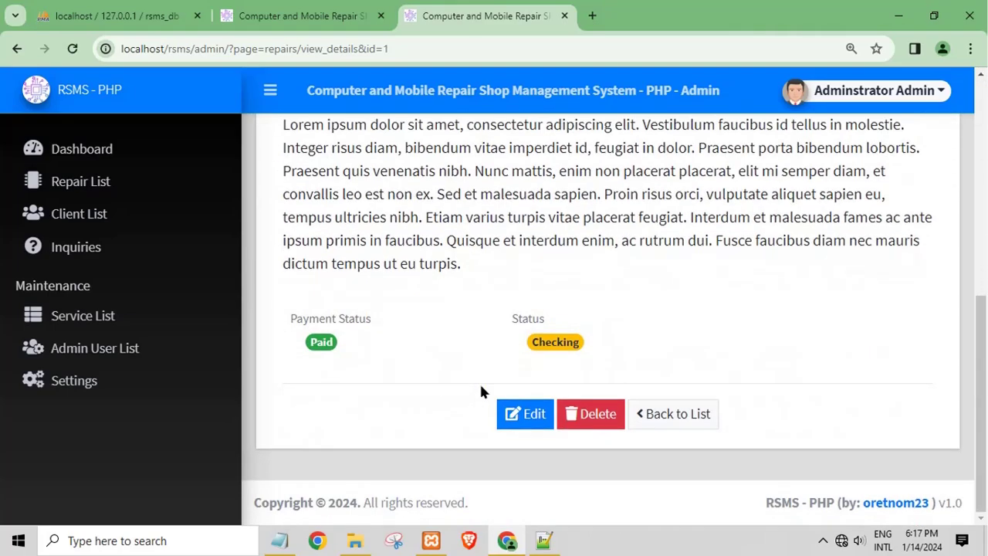
scroll(309, 355, up, 5)
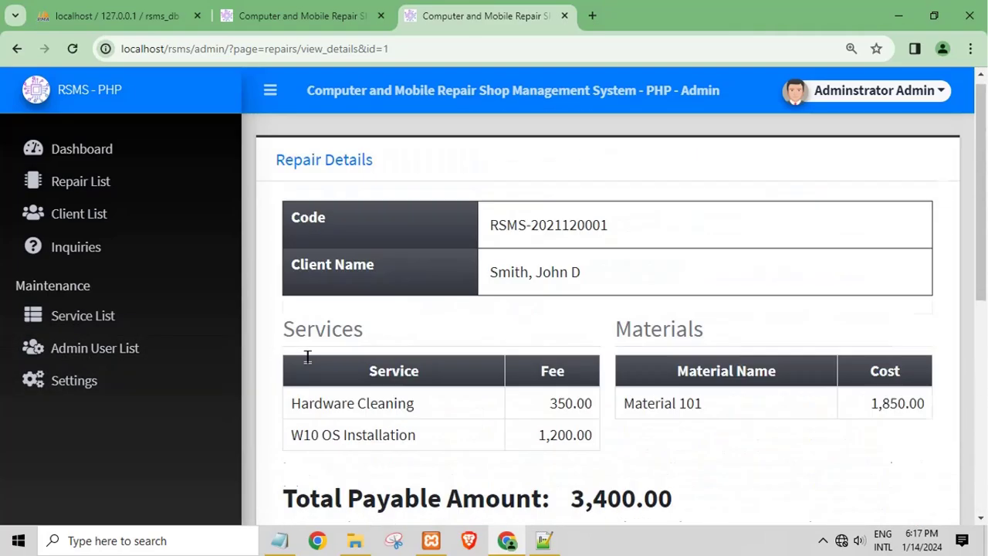
drag(521, 281, 575, 283)
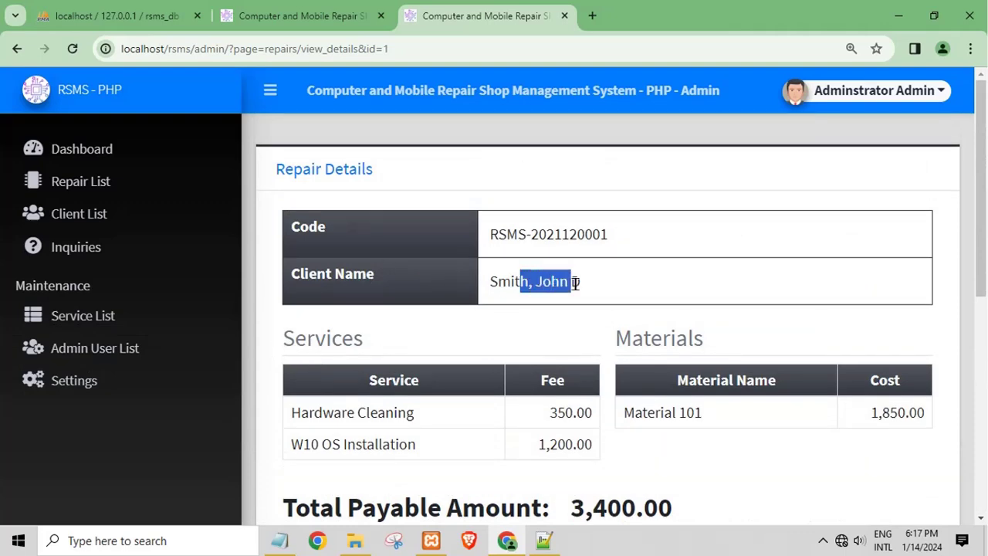
Browse the admin Client List, Inquiries and Service List pages
click(111, 222)
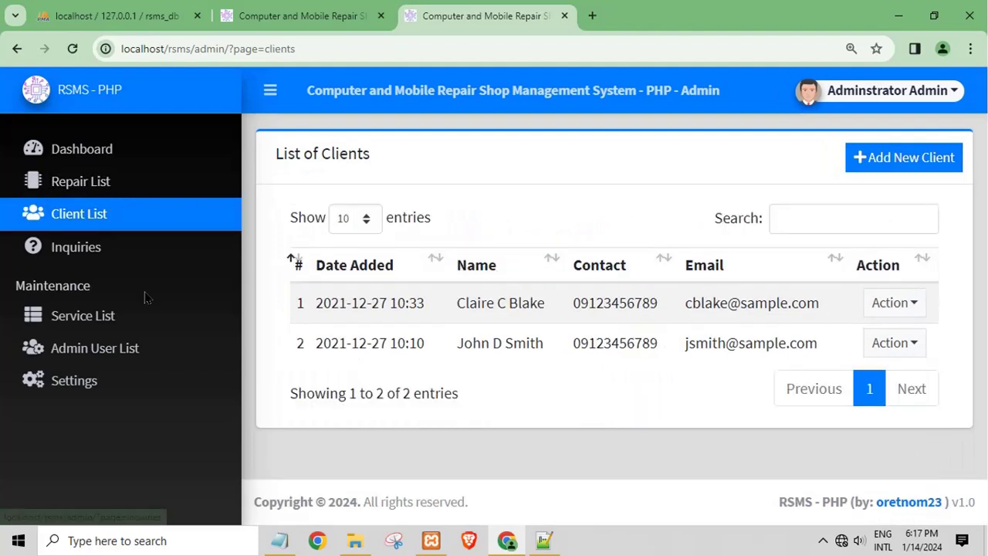
click(106, 260)
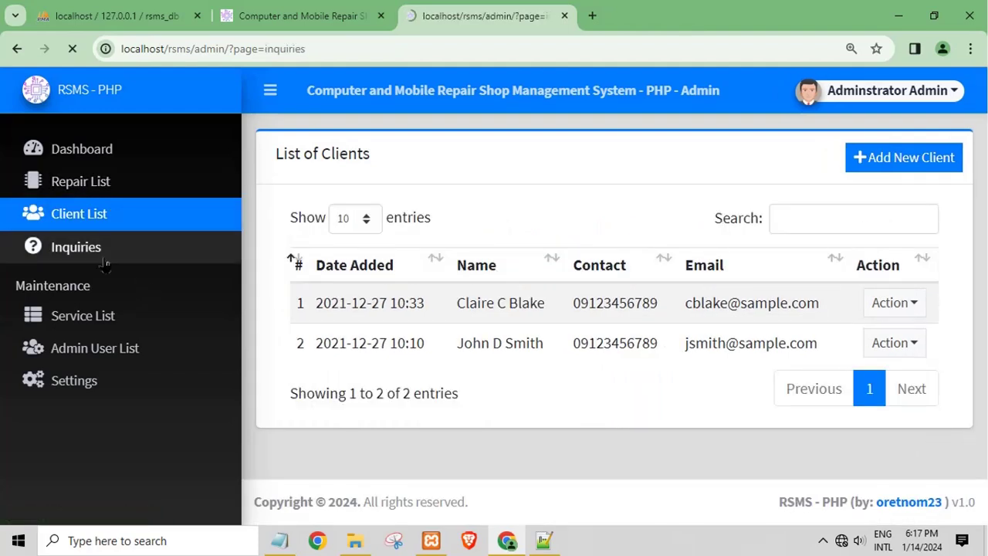
drag(362, 294, 517, 300)
click(103, 316)
scroll(104, 322, down, 3)
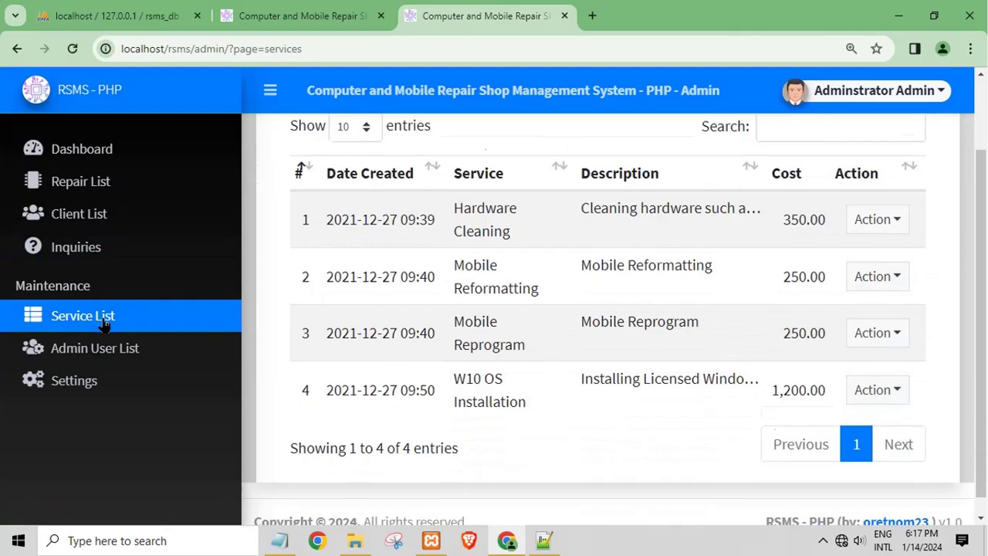
Check the Admin User List and Settings pages, then log out of the admin panel
click(146, 360)
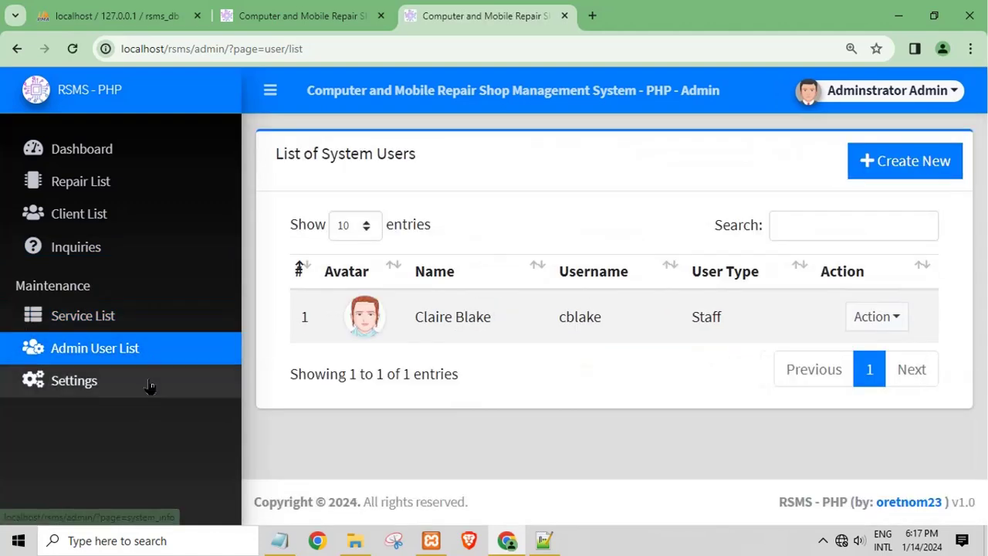
click(111, 384)
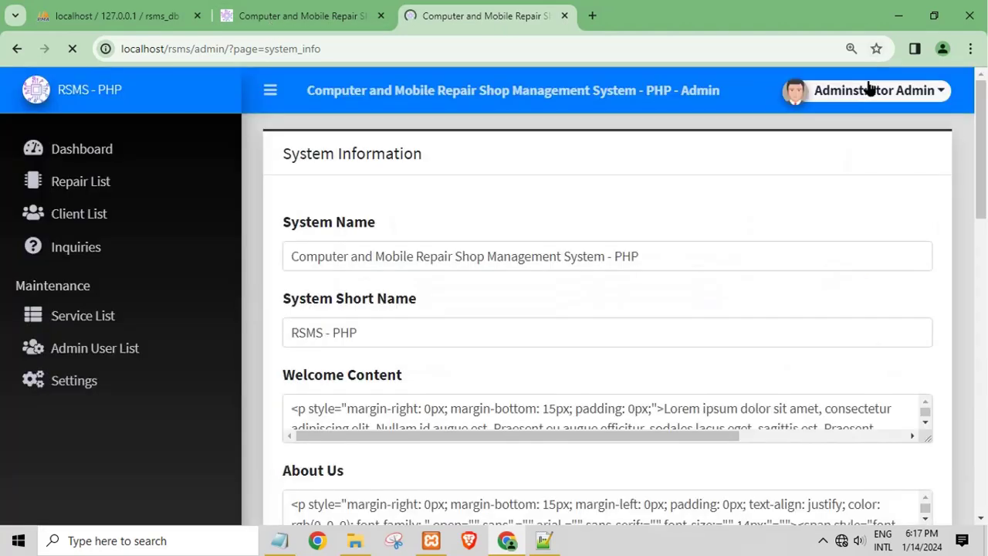
click(936, 101)
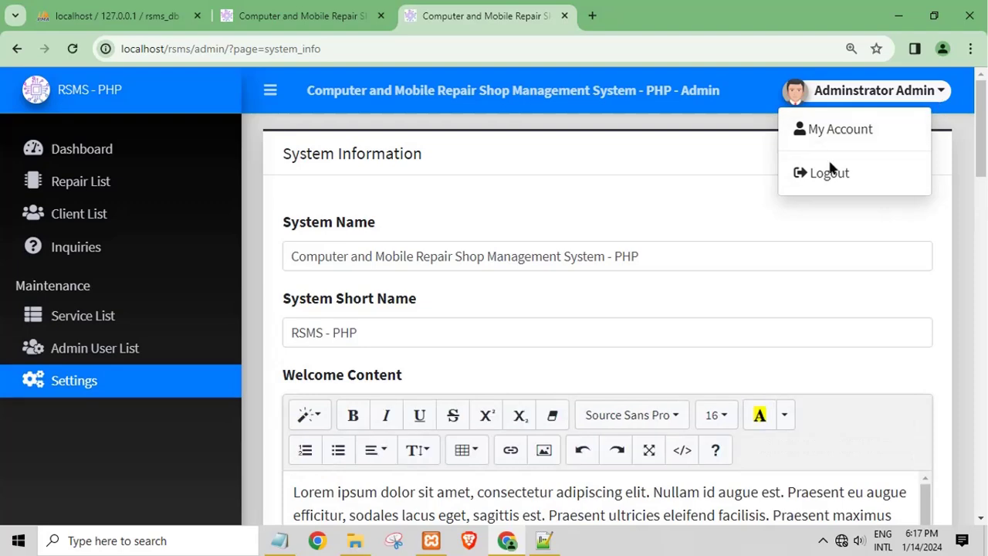
click(817, 179)
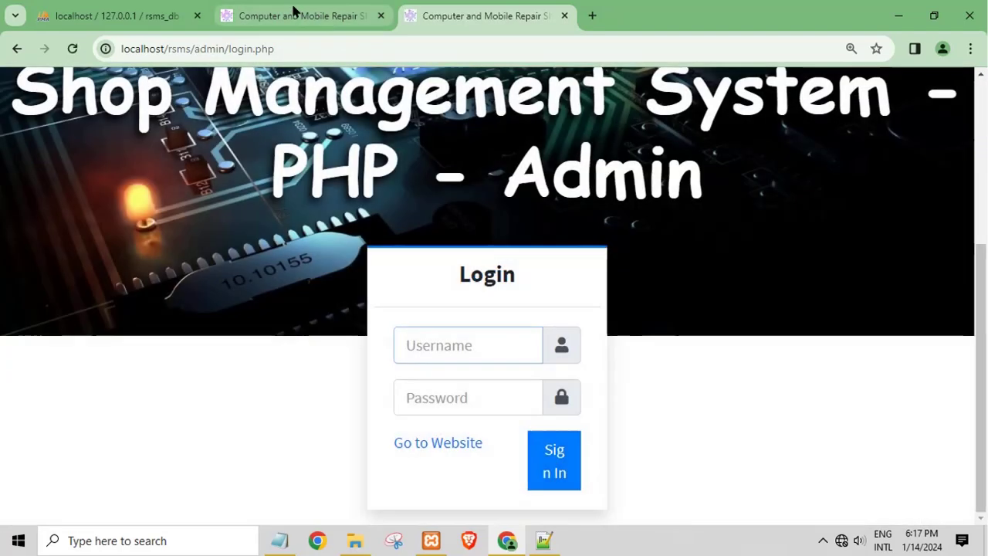
On the public RSMS site tab, browse the Our Services page
click(294, 12)
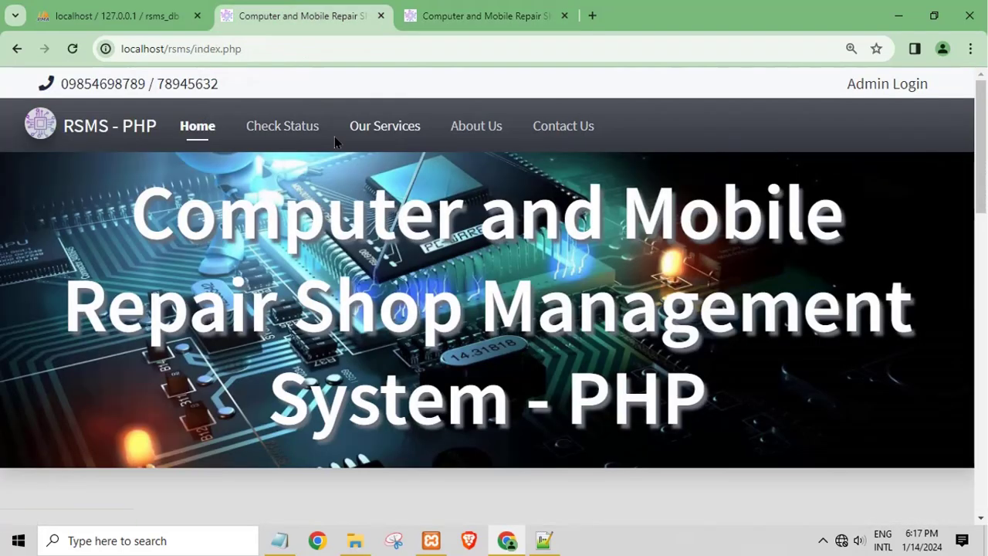
scroll(370, 145, down, 1)
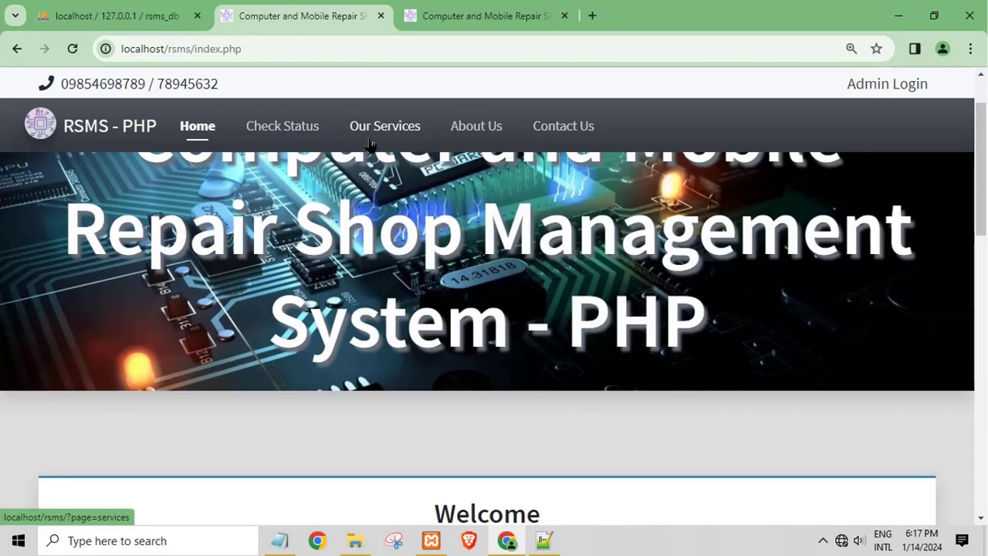
click(357, 139)
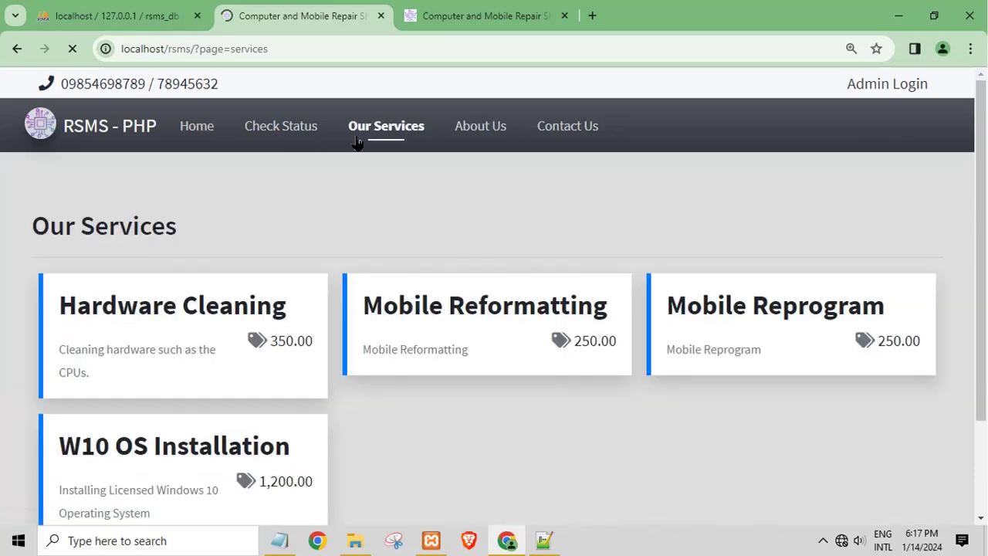
scroll(330, 309, down, 1)
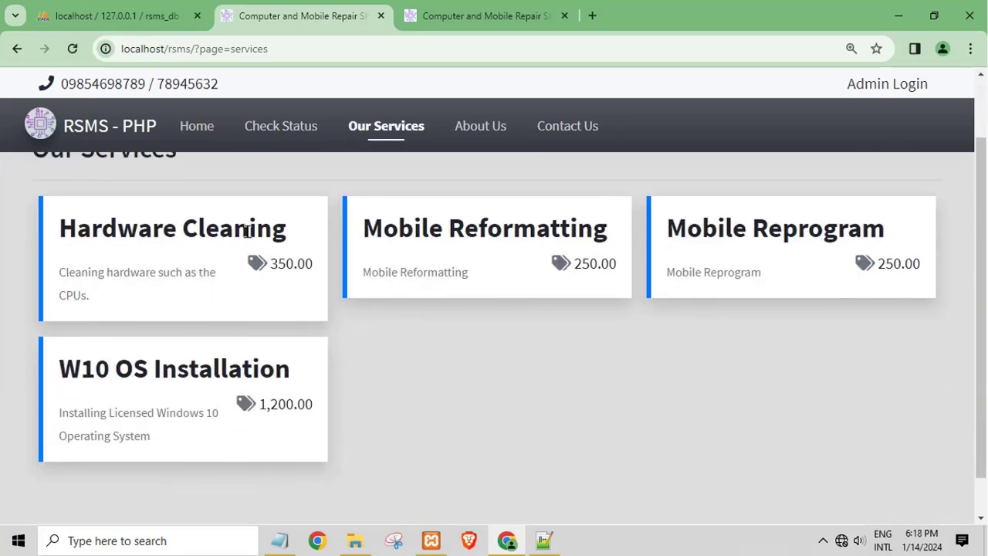
scroll(219, 303, down, 1)
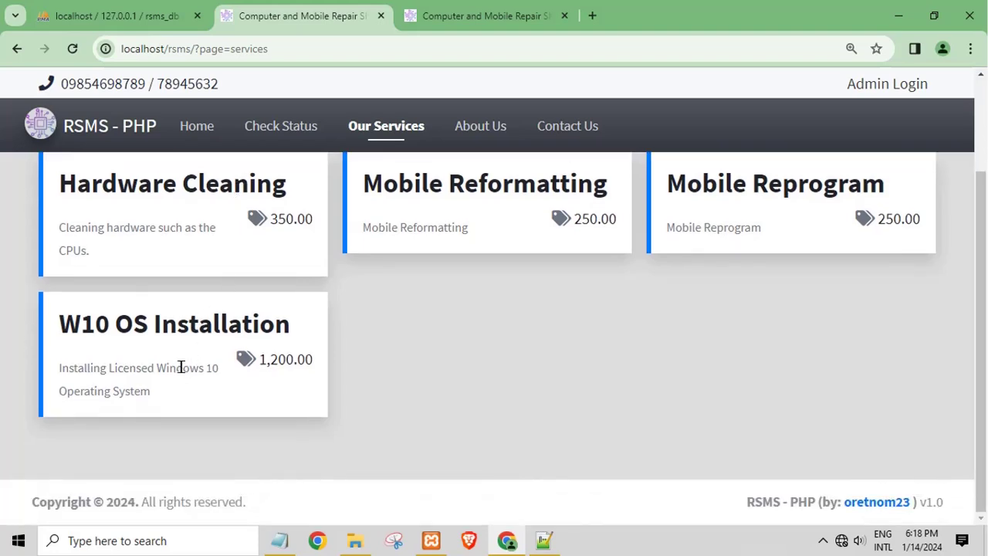
scroll(181, 367, up, 2)
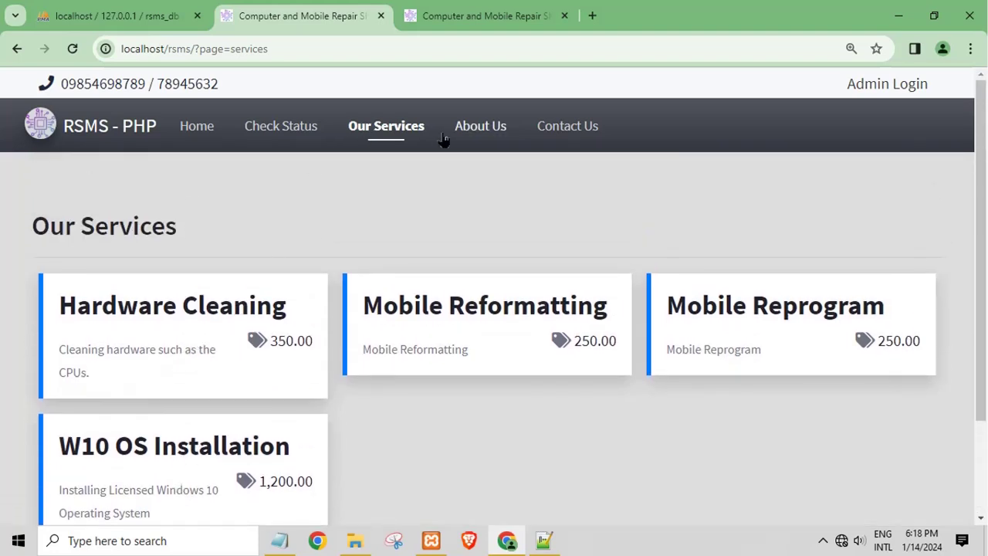
Visit Check Status and Home, then try viewing repair details without a code
click(282, 139)
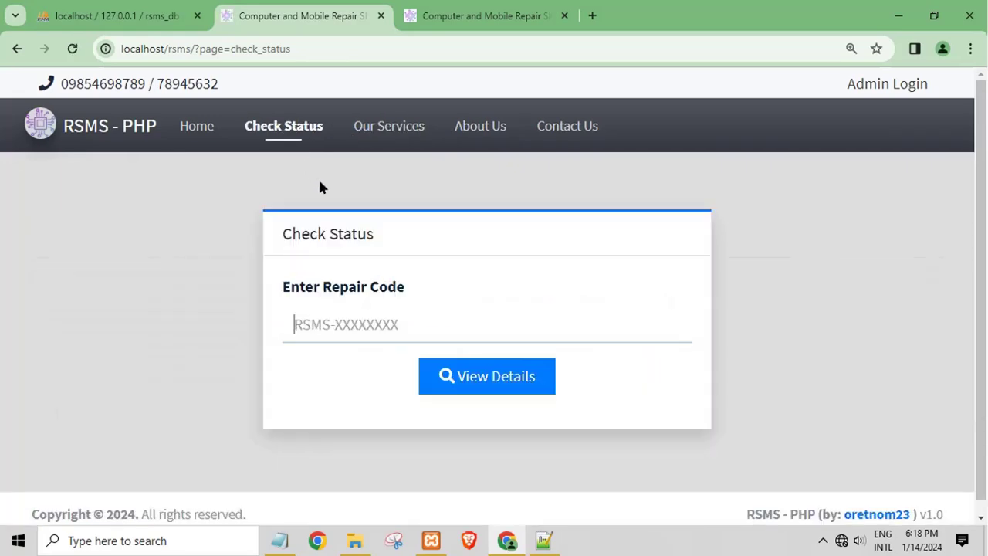
click(211, 143)
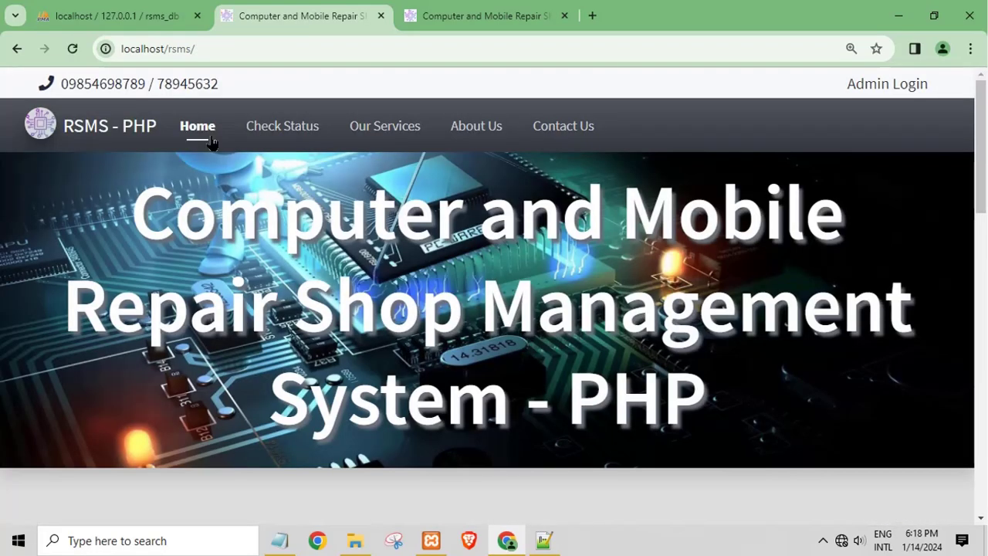
scroll(311, 223, down, 5)
scroll(313, 223, down, 10)
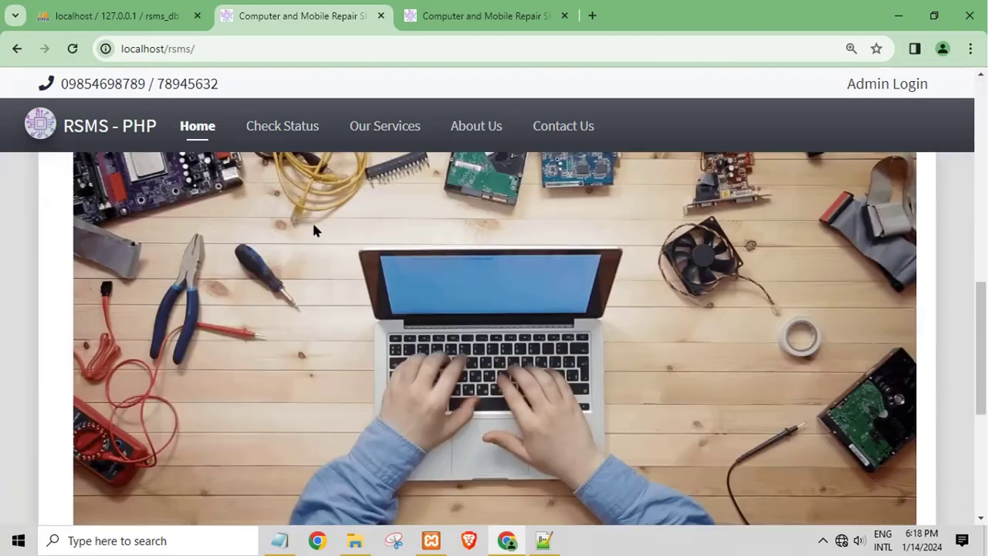
scroll(313, 232, up, 10)
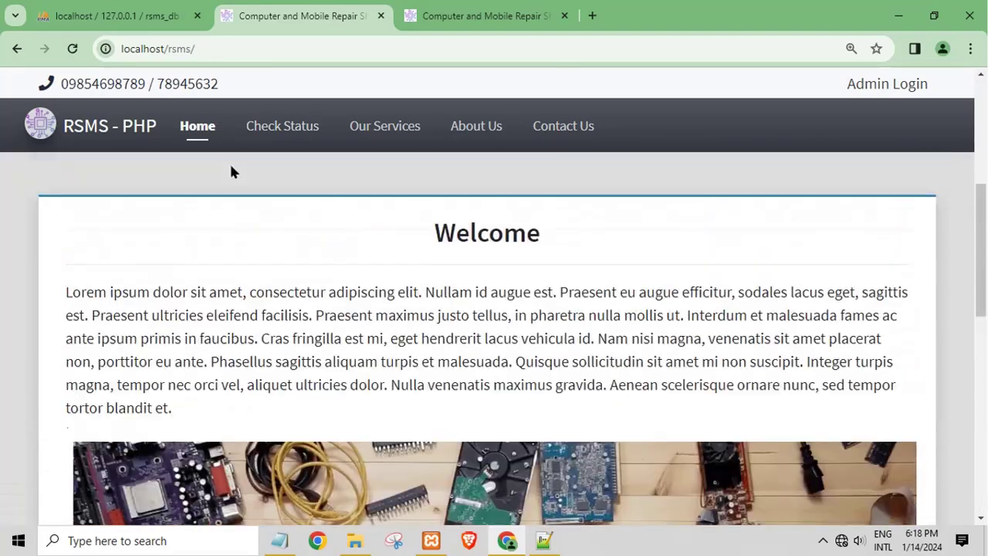
click(121, 139)
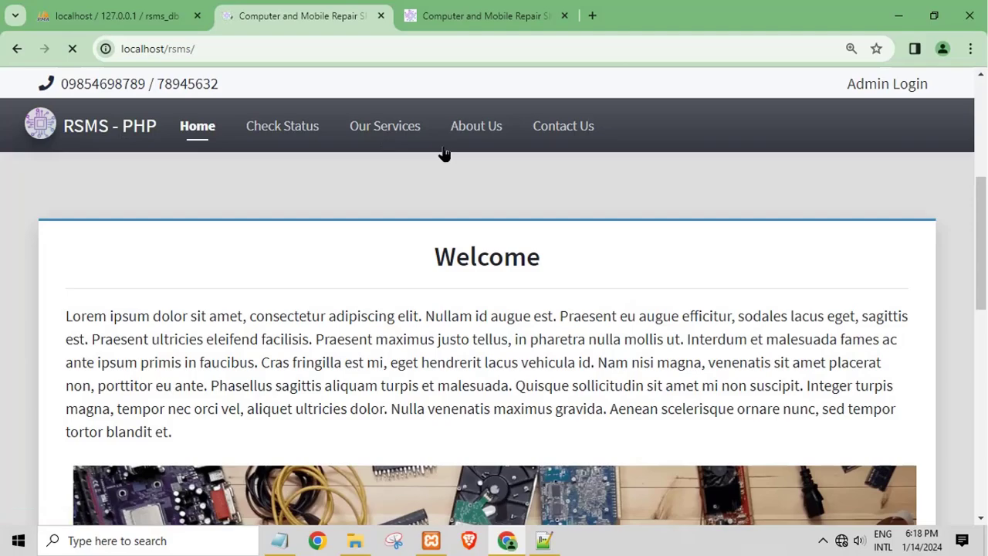
scroll(445, 174, down, 3)
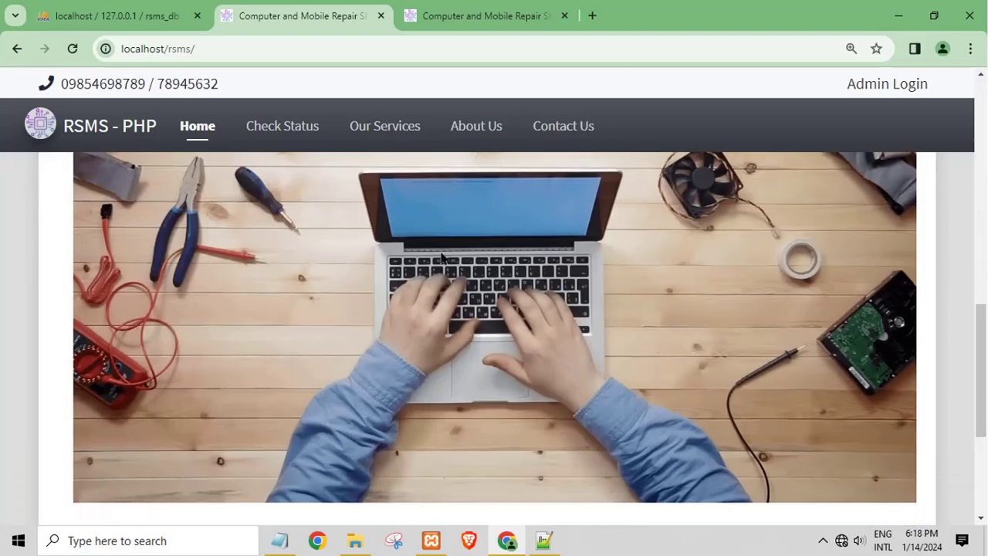
scroll(430, 281, down, 3)
scroll(342, 101, up, 4)
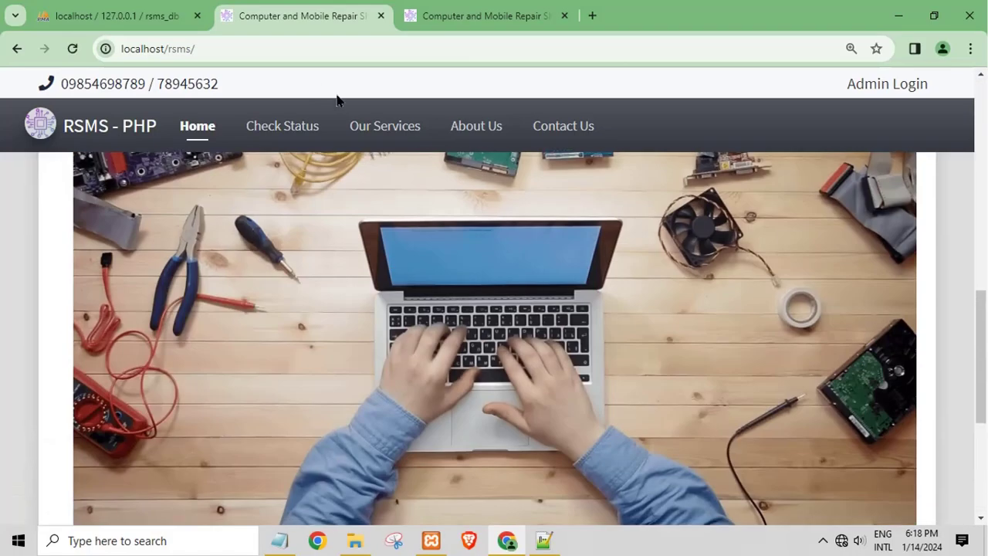
click(254, 130)
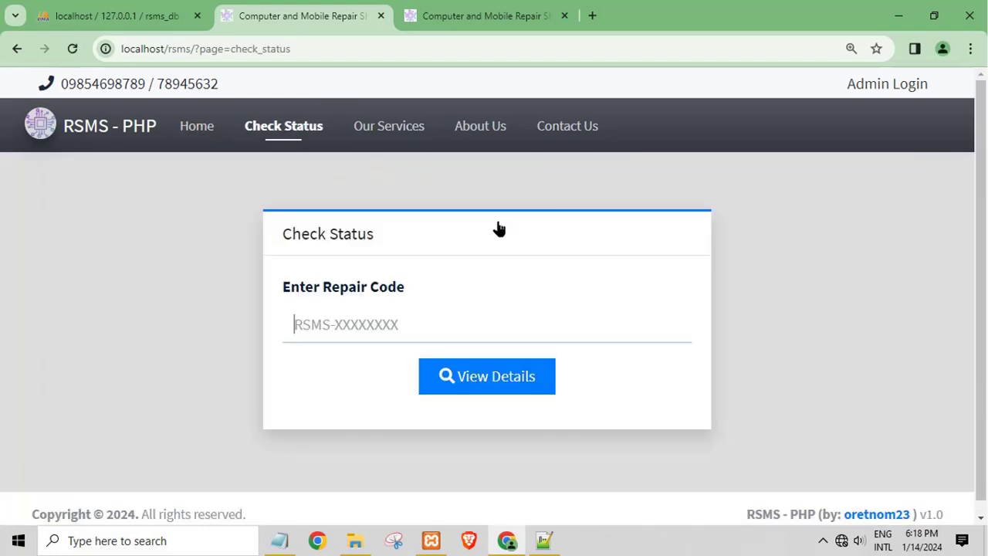
click(463, 377)
Return to Our Services and look over the Hardware Cleaning entry
click(380, 126)
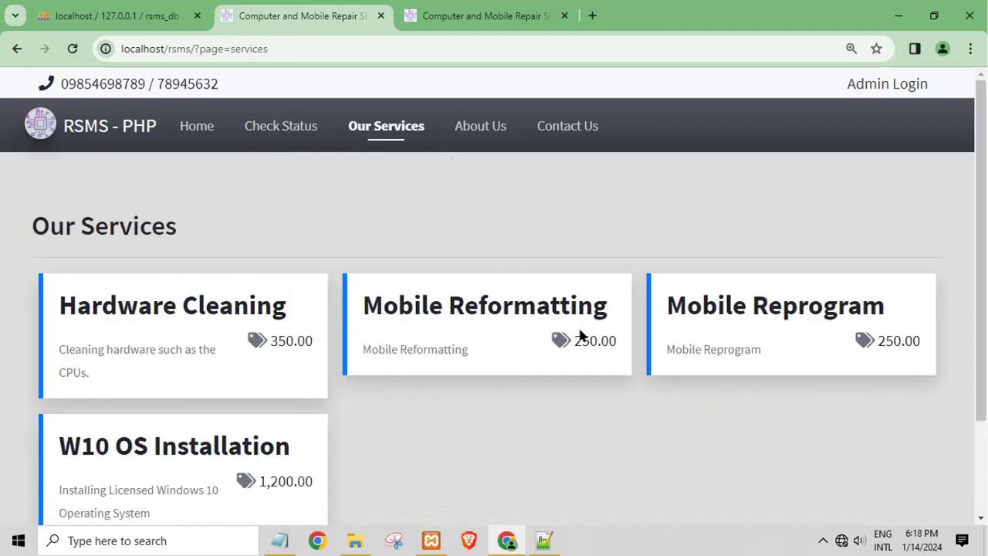
scroll(563, 342, down, 2)
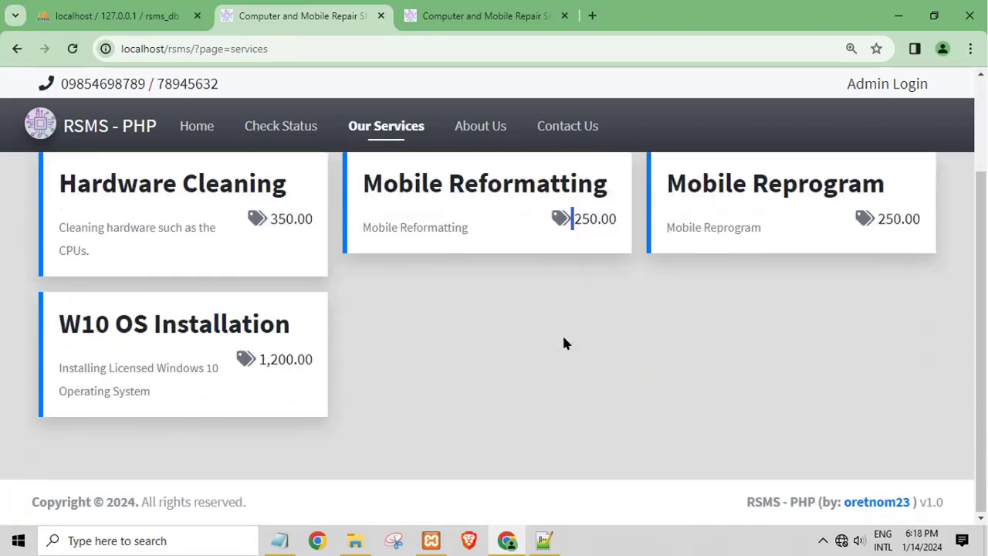
scroll(251, 379, up, 2)
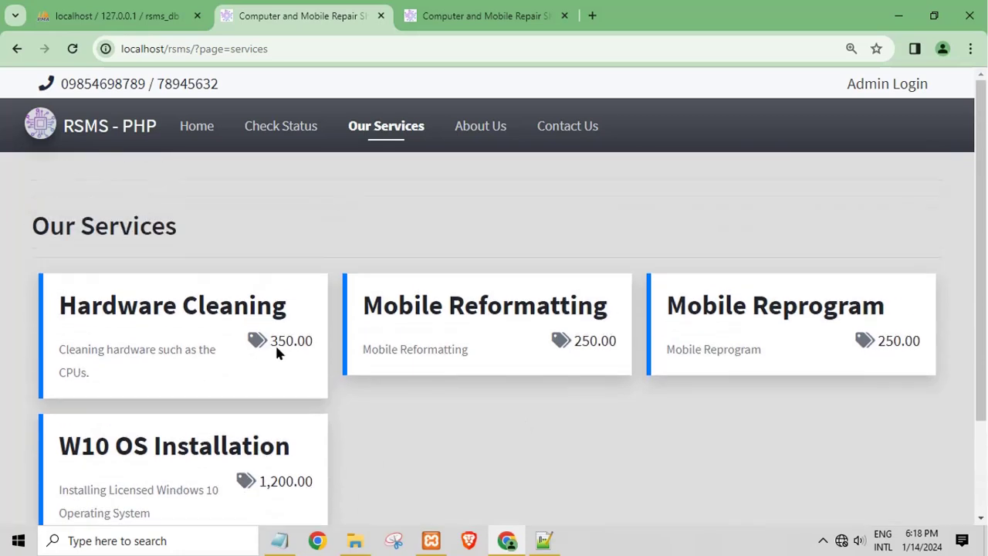
double_click(240, 308)
click(40, 205)
Browse About Us, then open Contact Us and scroll to the Message Us form
click(488, 129)
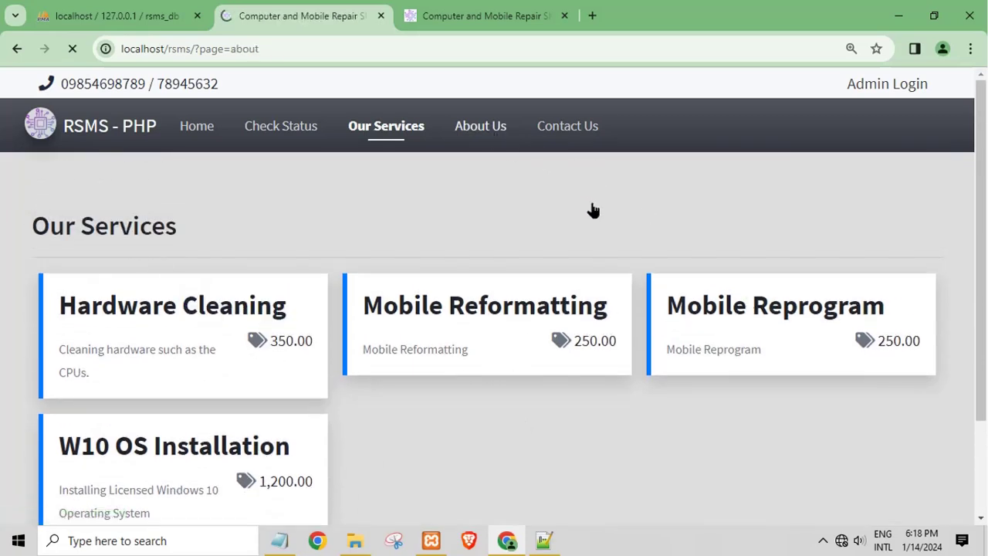
scroll(650, 287, down, 8)
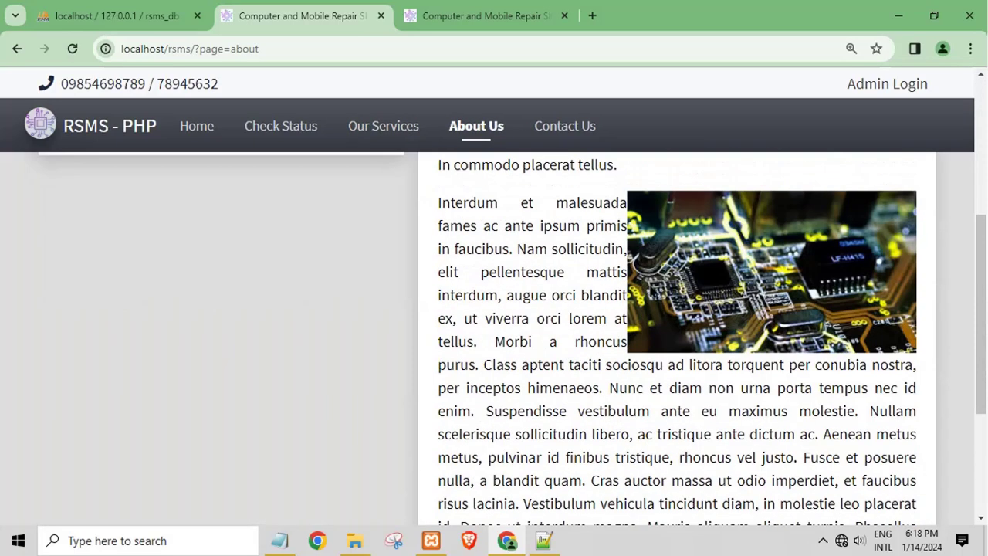
click(533, 137)
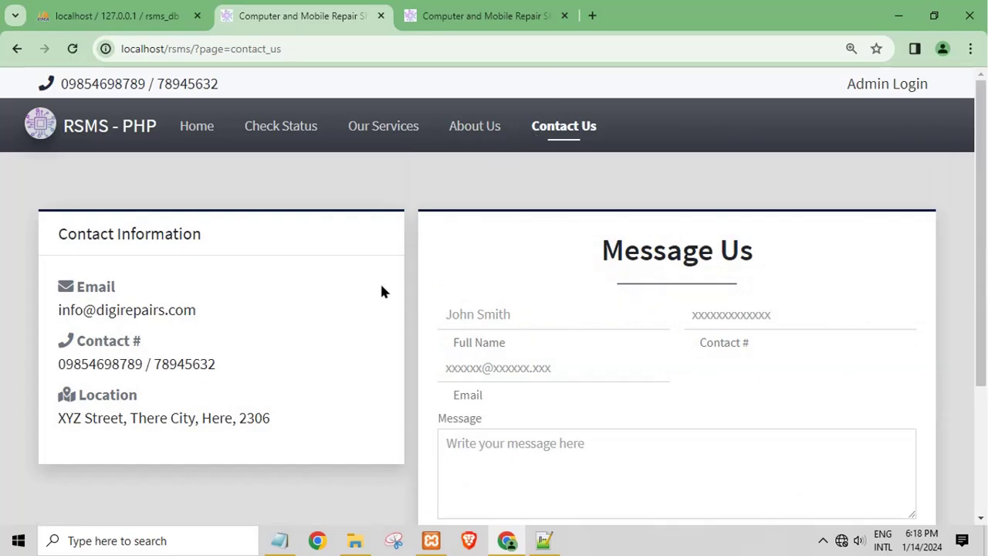
scroll(478, 305, down, 3)
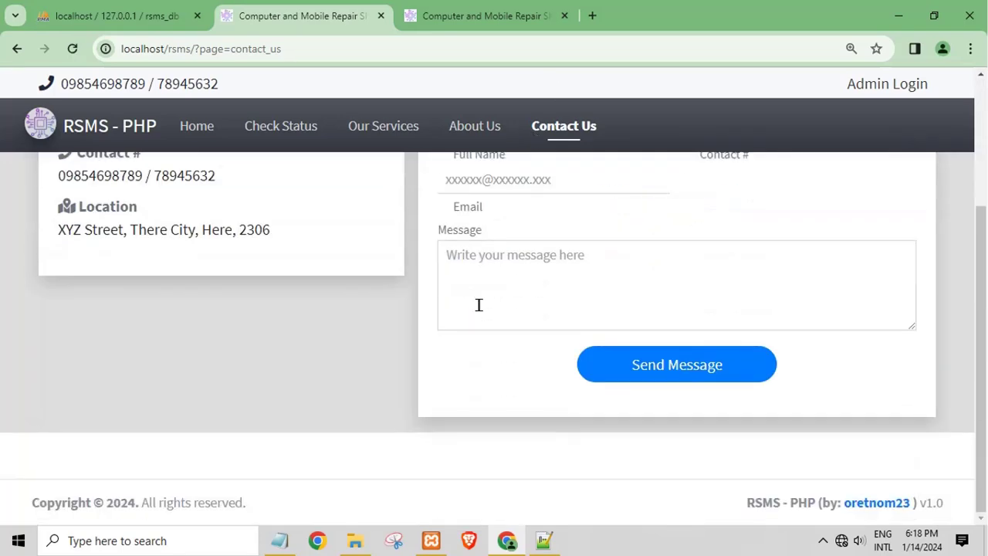
scroll(479, 305, up, 3)
Fill Full Name, Email and Contact # from saved autofill entries
click(510, 318)
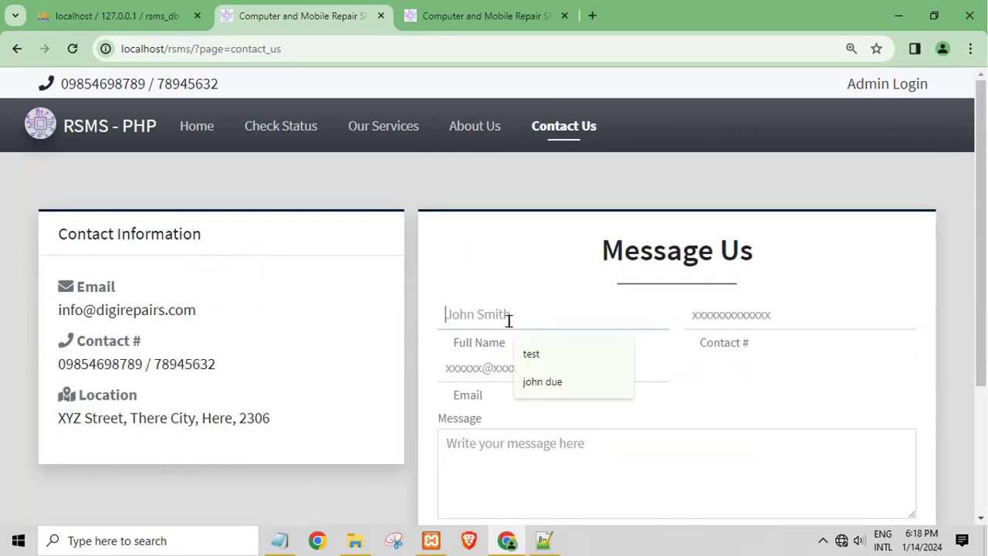
click(533, 363)
click(524, 365)
click(545, 329)
click(722, 316)
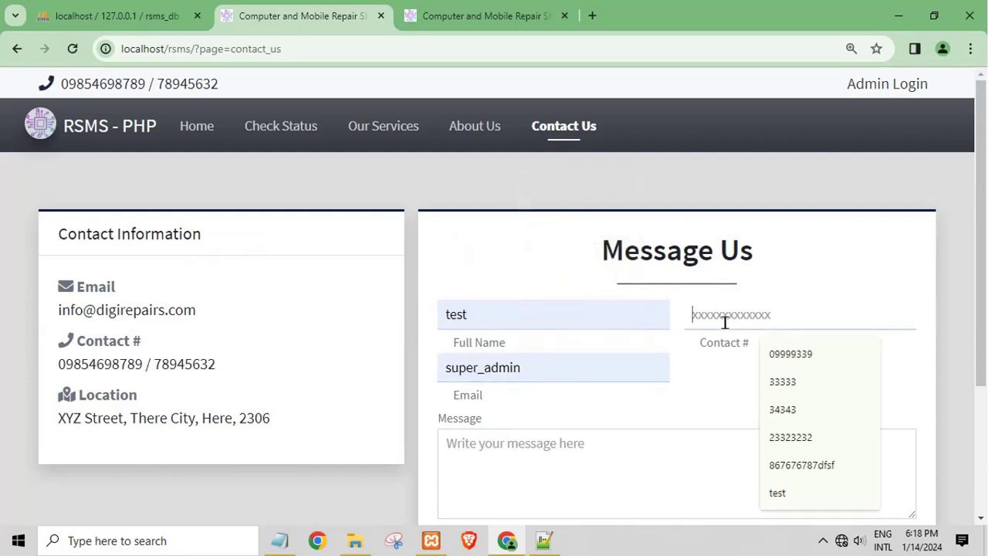
click(786, 466)
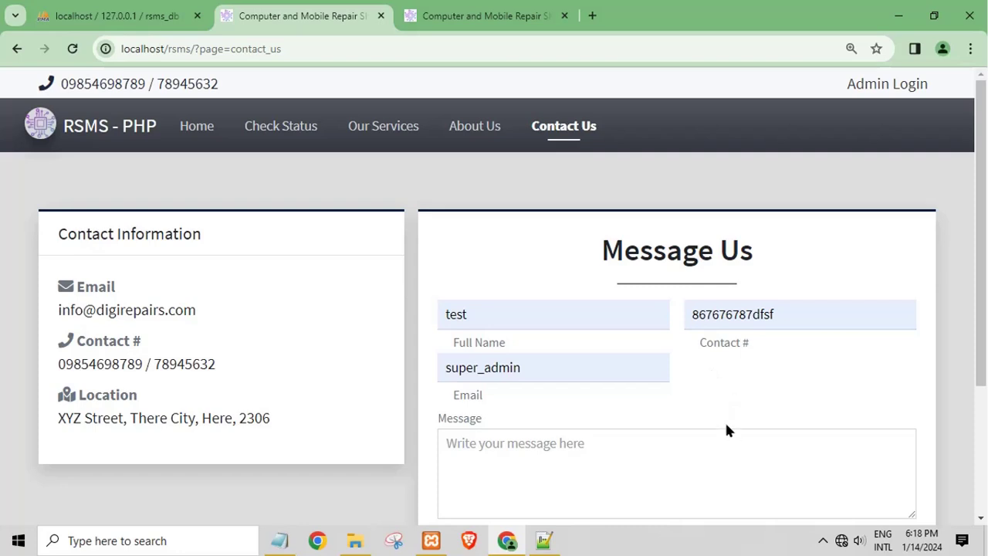
Write the message fsdfdsf and submit the contact form
click(594, 432)
scroll(594, 432, down, 2)
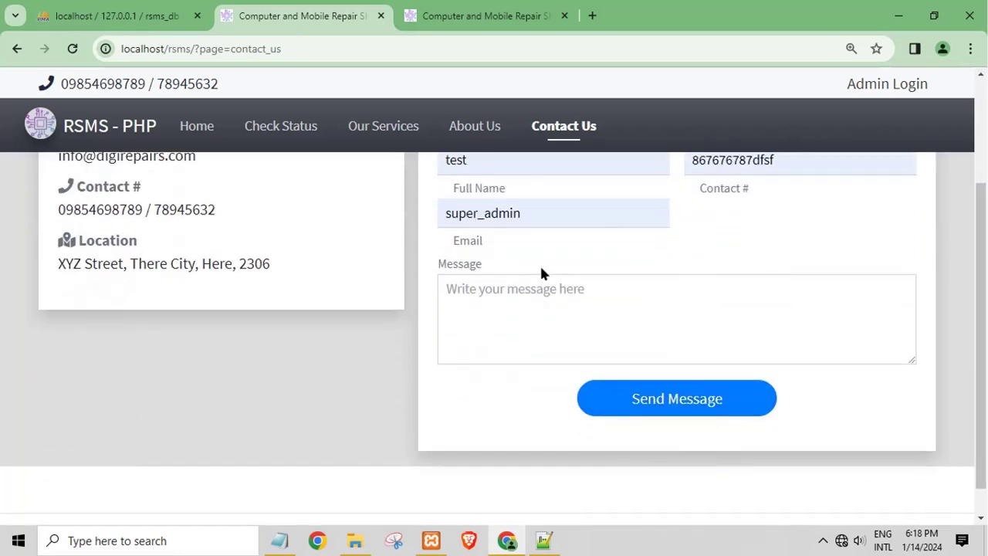
scroll(541, 286, up, 2)
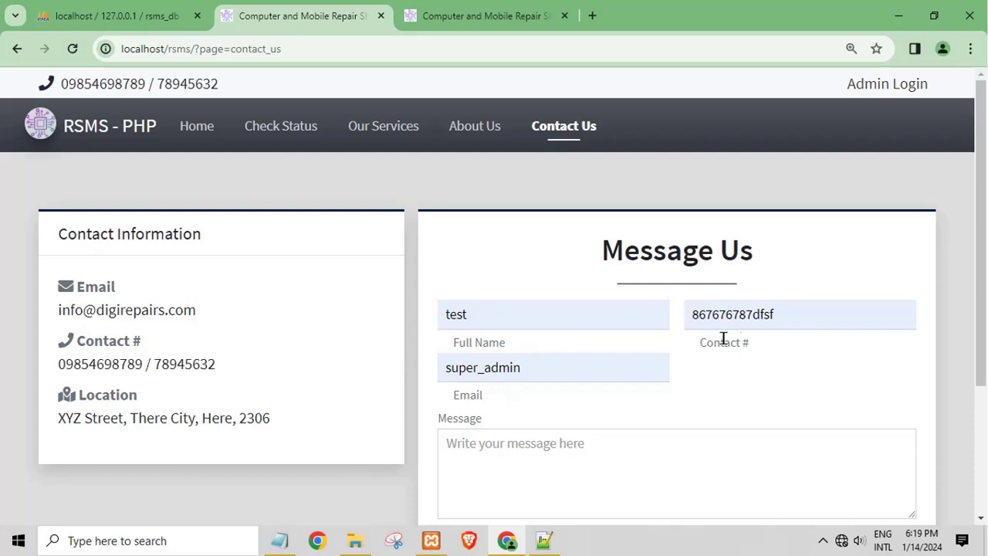
click(499, 452)
click(545, 398)
click(547, 440)
text(fsdfdsf)
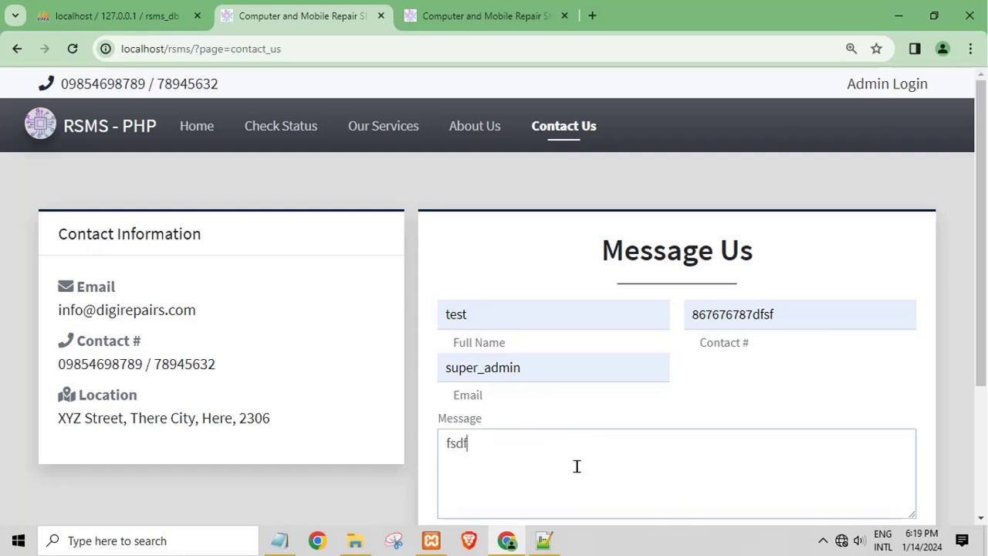
scroll(584, 463, down, 2)
click(650, 366)
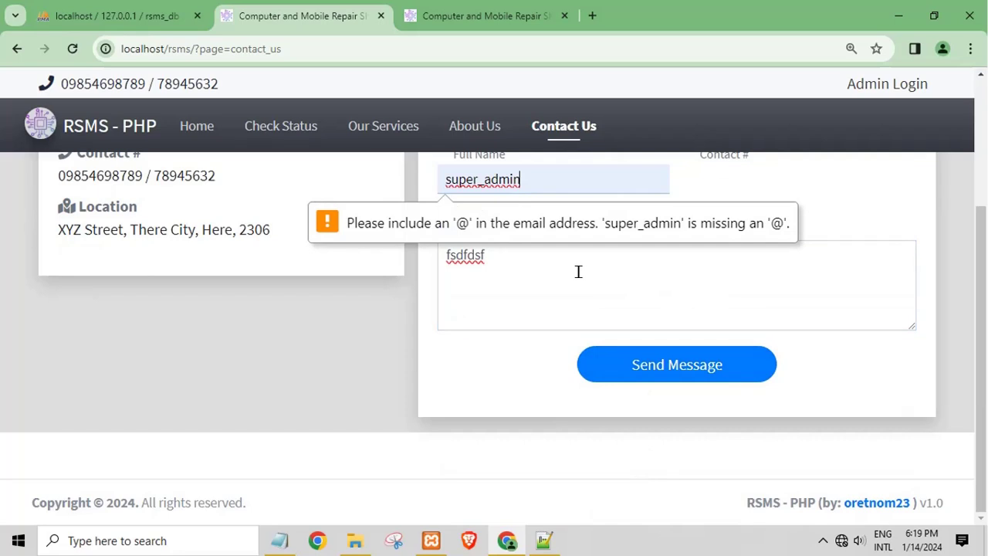
Correct the invalid email with the suggested address and resend, getting the success confirmation
scroll(578, 272, up, 1)
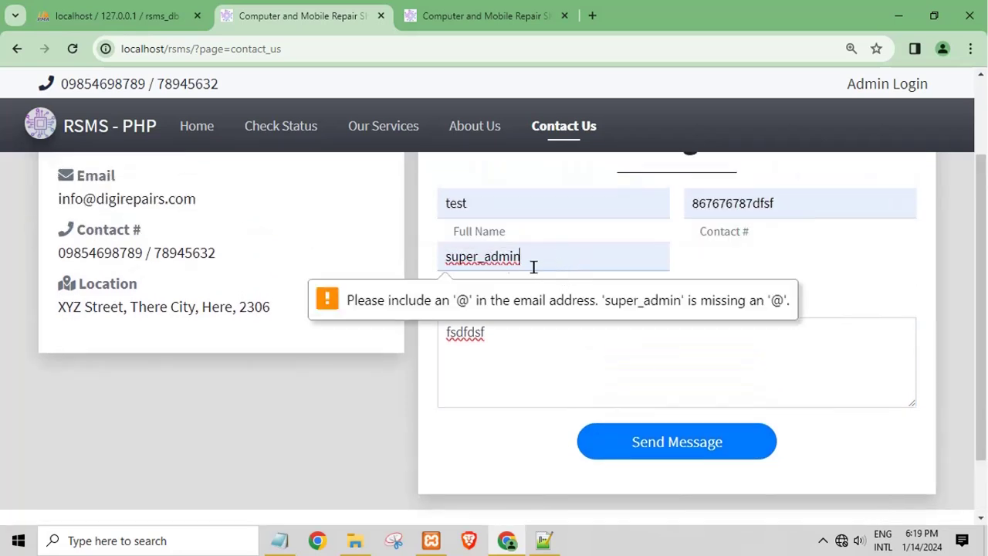
drag(533, 267, 424, 265)
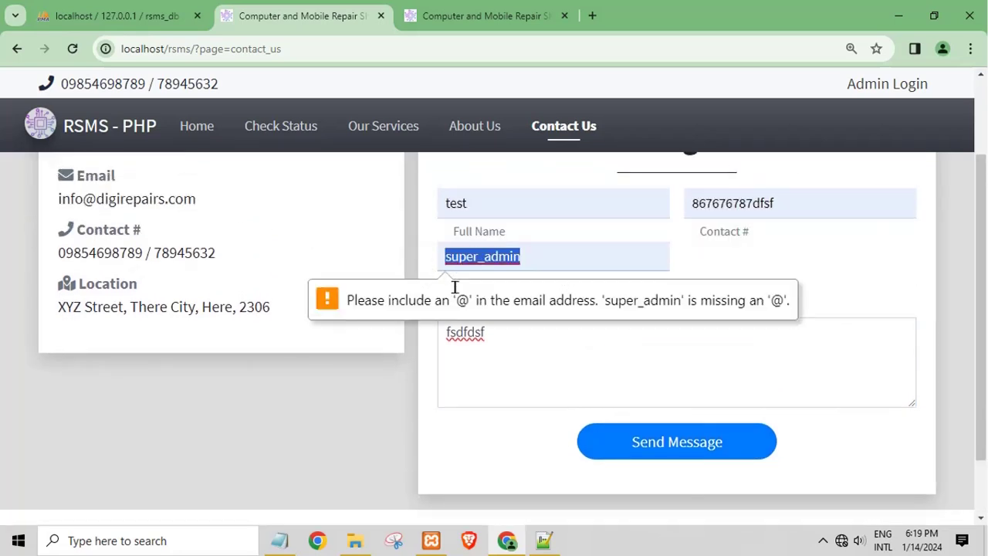
text(test)
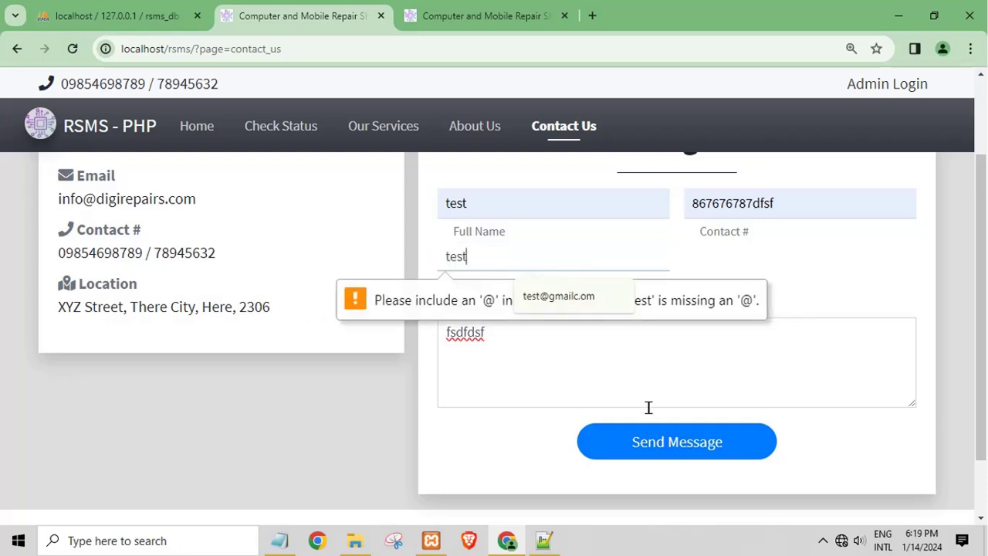
click(567, 298)
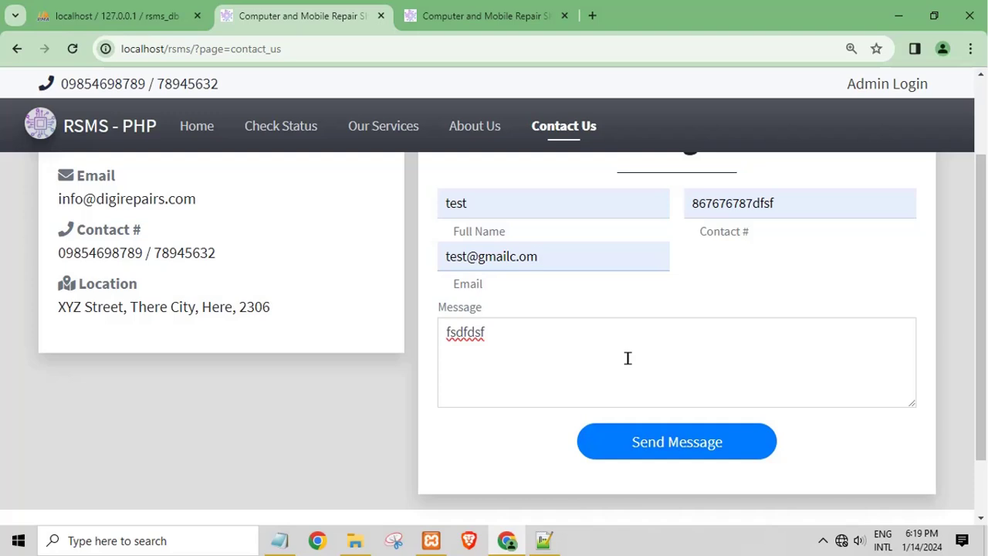
scroll(627, 358, up, 2)
scroll(637, 367, down, 3)
click(652, 367)
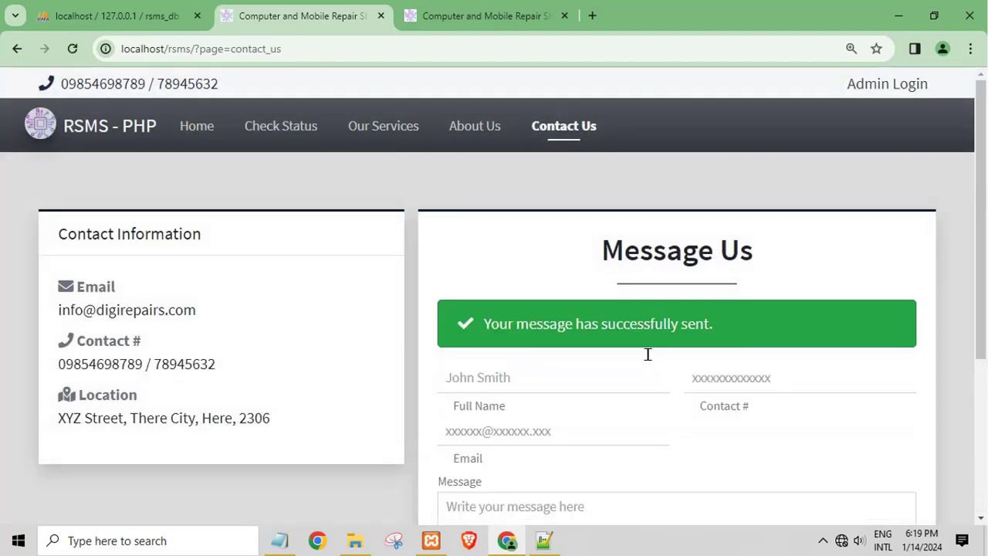
drag(600, 327, 747, 332)
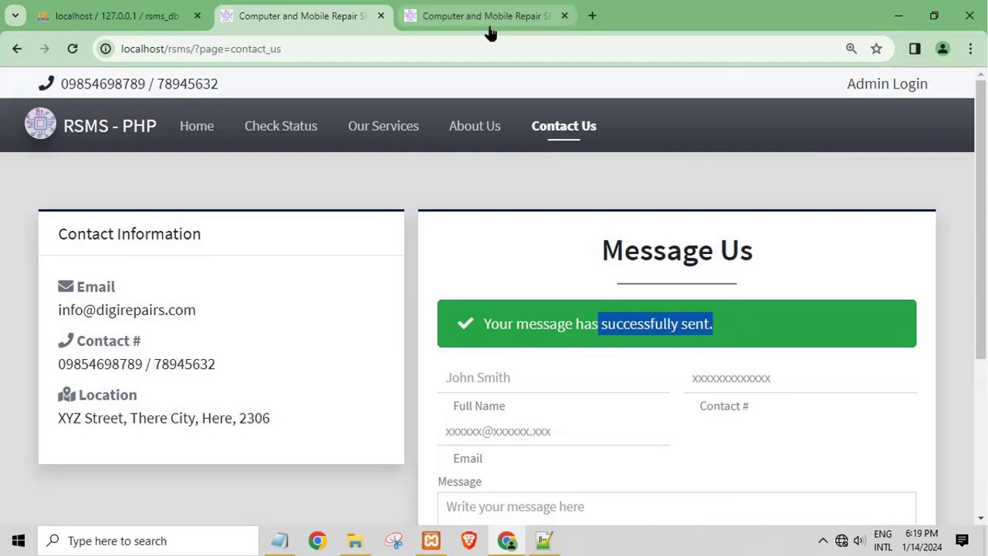
Sign back into the admin panel with the saved username and the admin password
click(488, 19)
click(504, 339)
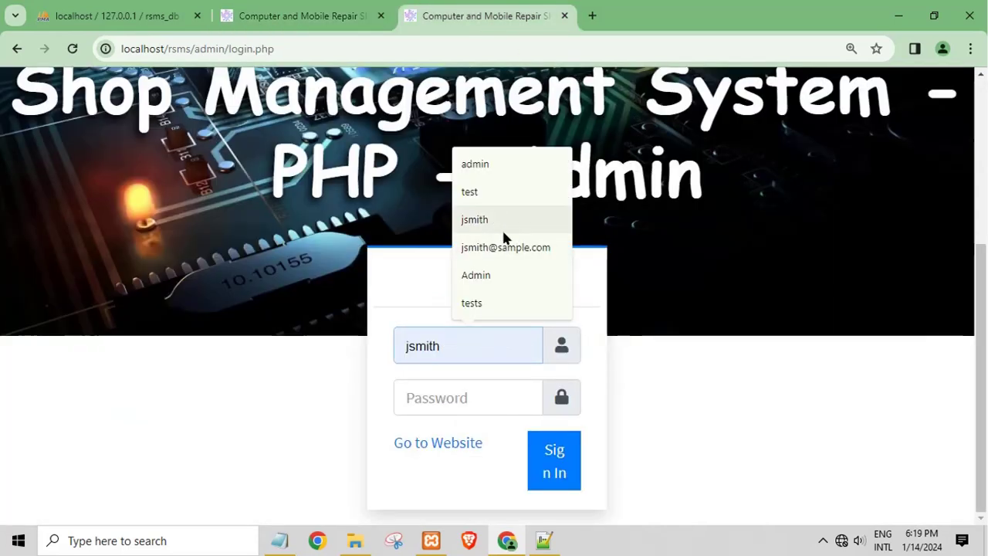
click(474, 171)
click(477, 393)
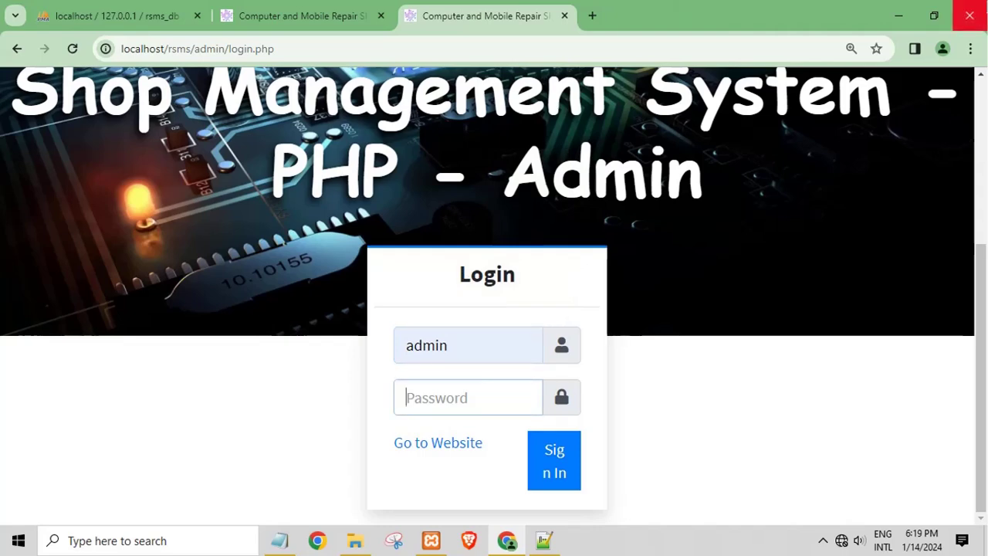
text(admin123)
click(564, 478)
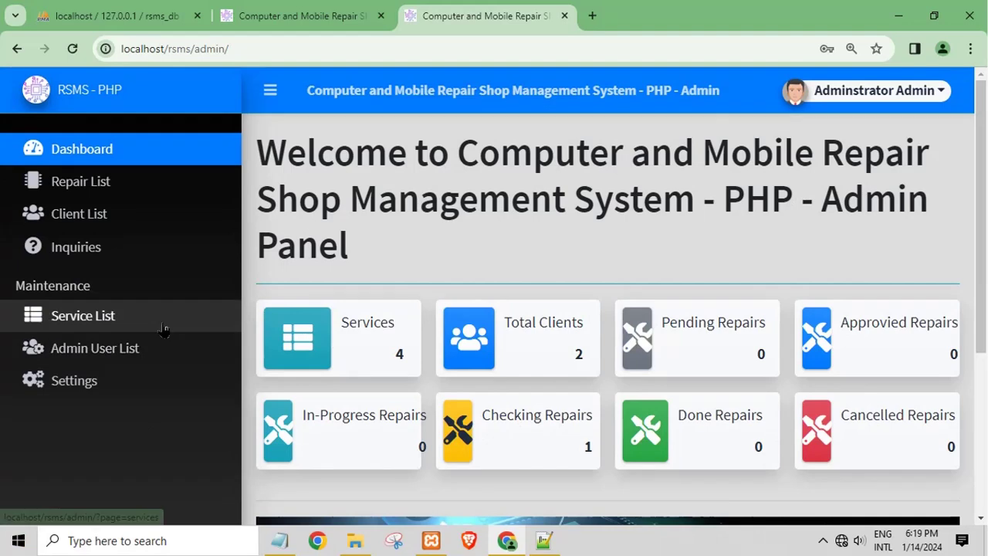
View and close the new test inquiry under Inquiries, then go to Service List
click(99, 247)
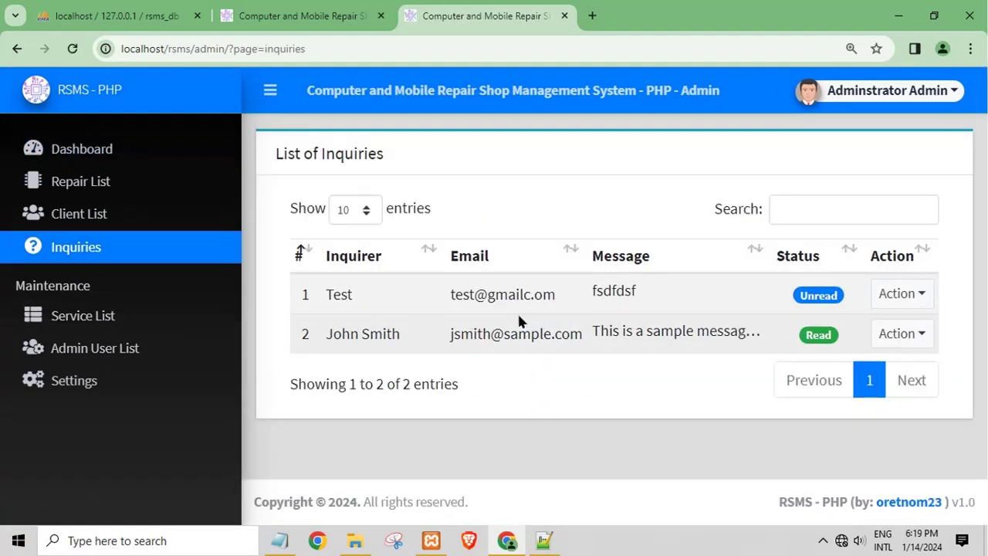
double_click(498, 295)
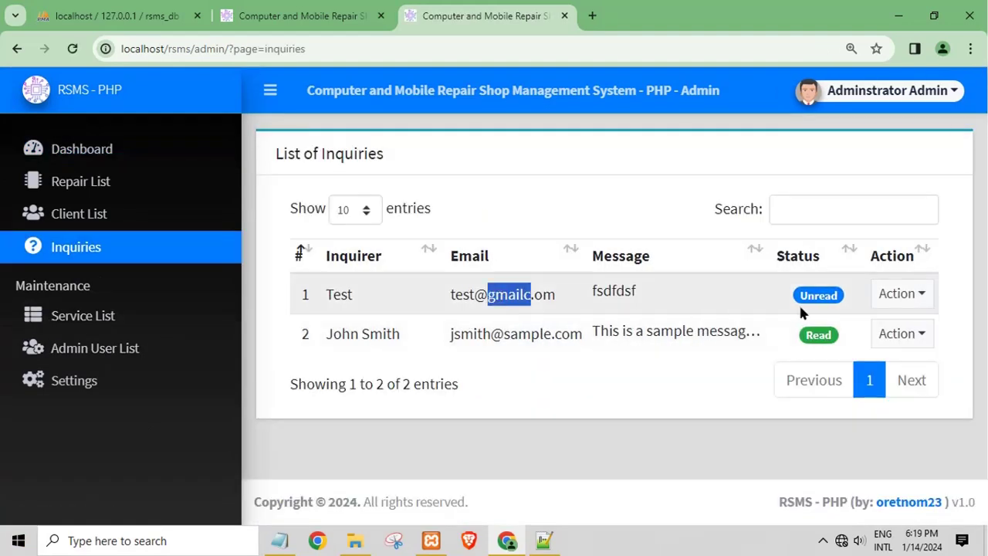
click(839, 304)
click(896, 293)
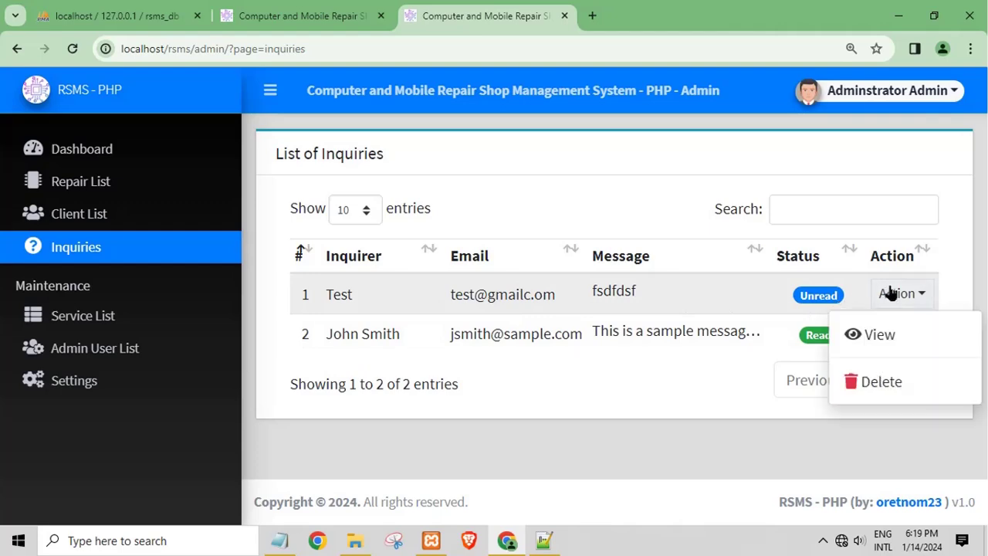
click(882, 336)
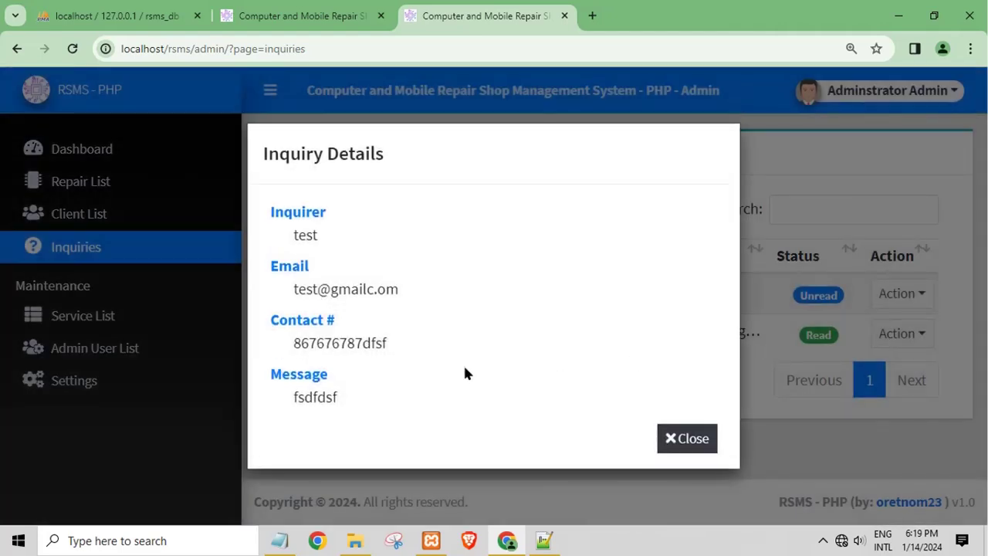
click(686, 439)
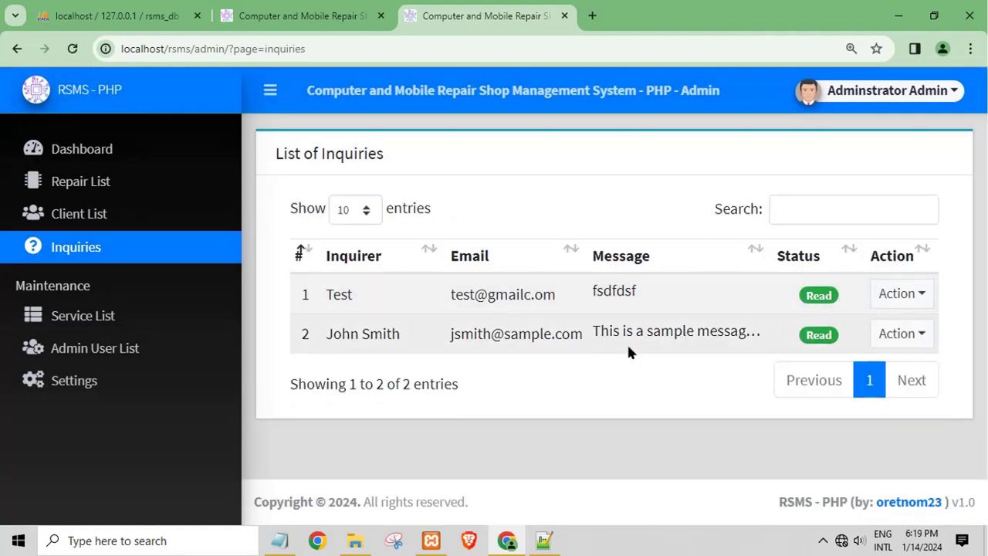
click(92, 318)
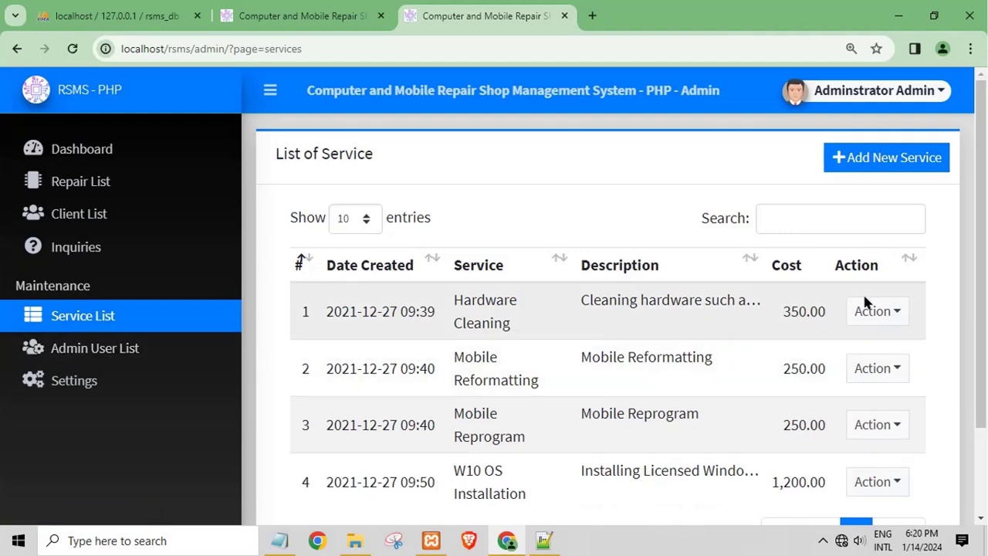
Start then cancel adding a new service, and log out of the admin panel
click(855, 163)
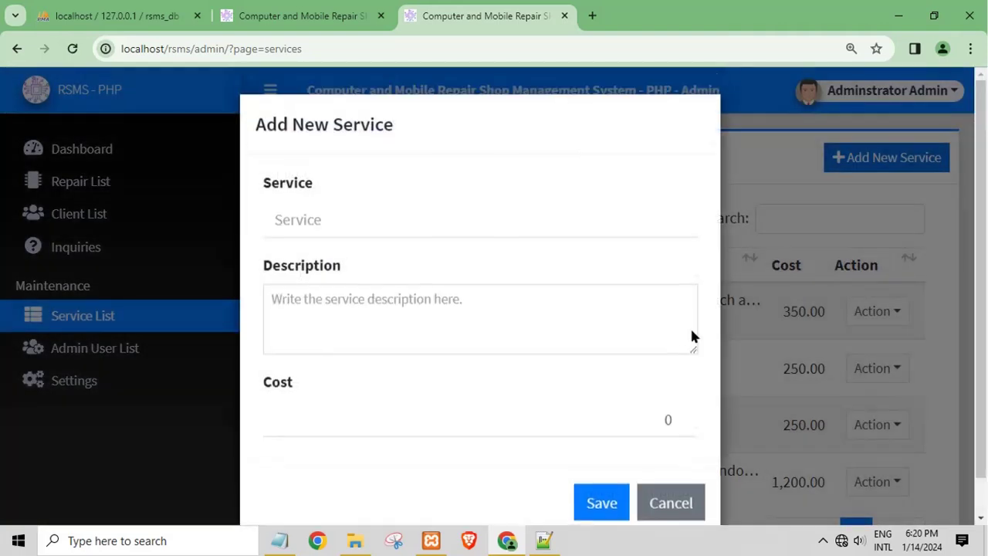
click(291, 180)
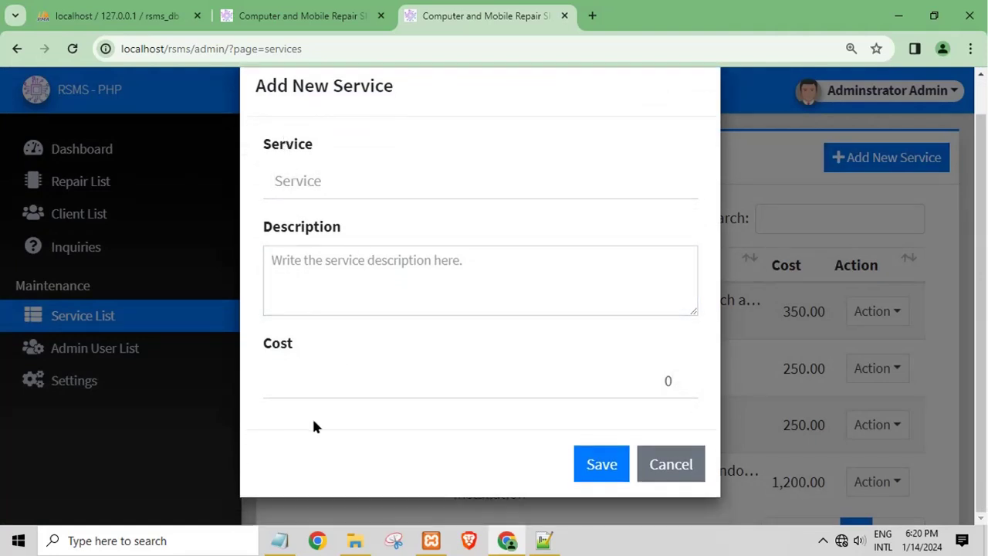
click(690, 467)
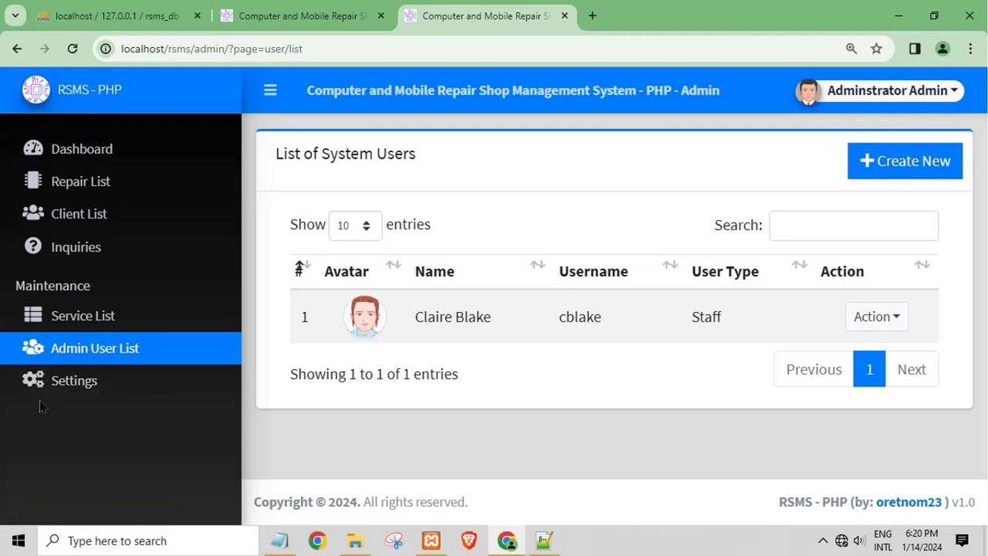
click(888, 92)
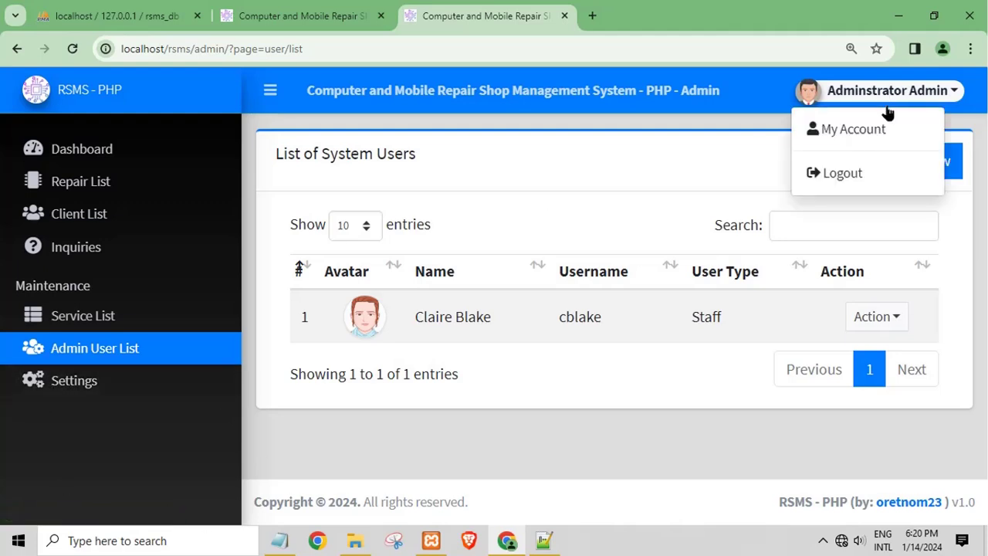
click(877, 171)
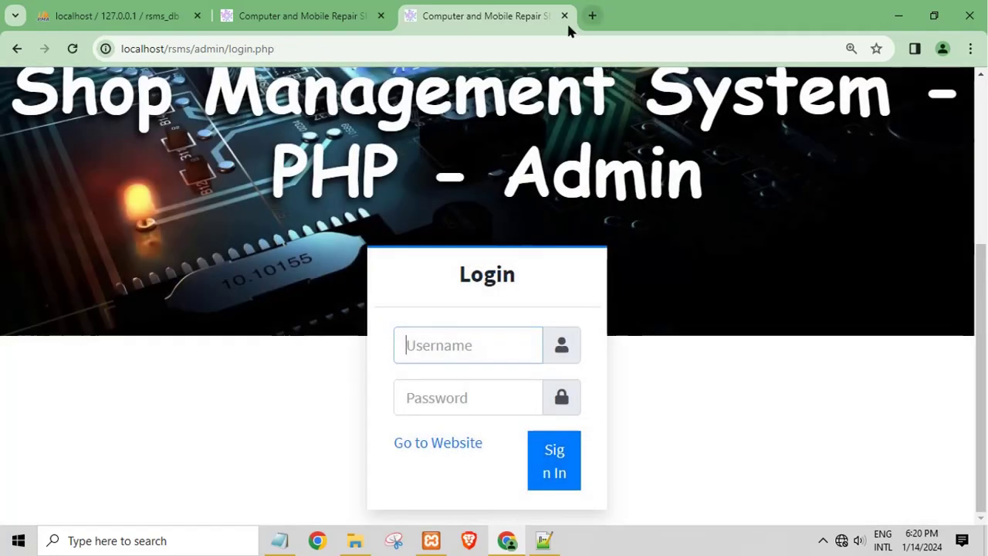
Close the admin login and Contact Us tabs and minimize the browser window
click(565, 15)
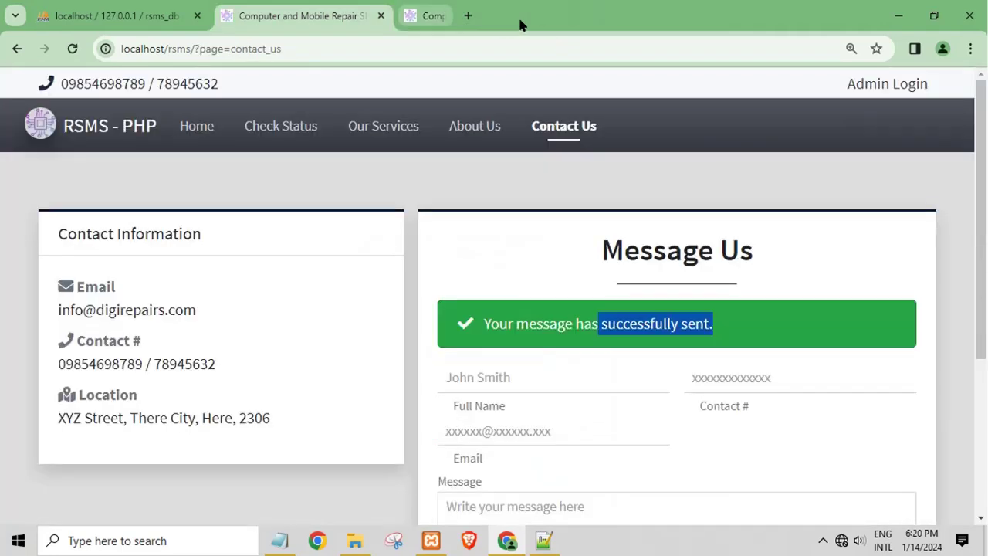
click(380, 15)
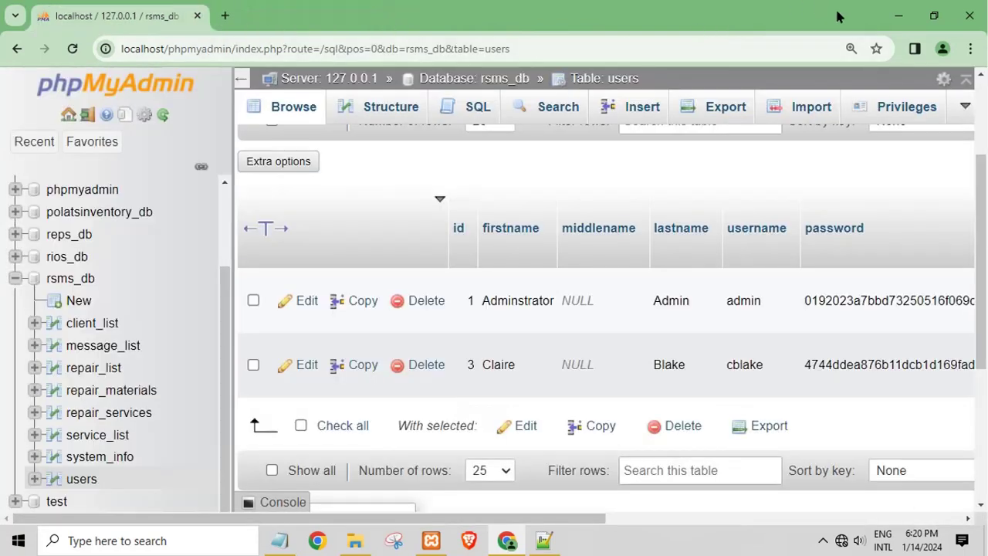
click(896, 21)
Replace the login details in the Notepad note with 'thanks' and minimize Notepad
drag(553, 338, 44, 300)
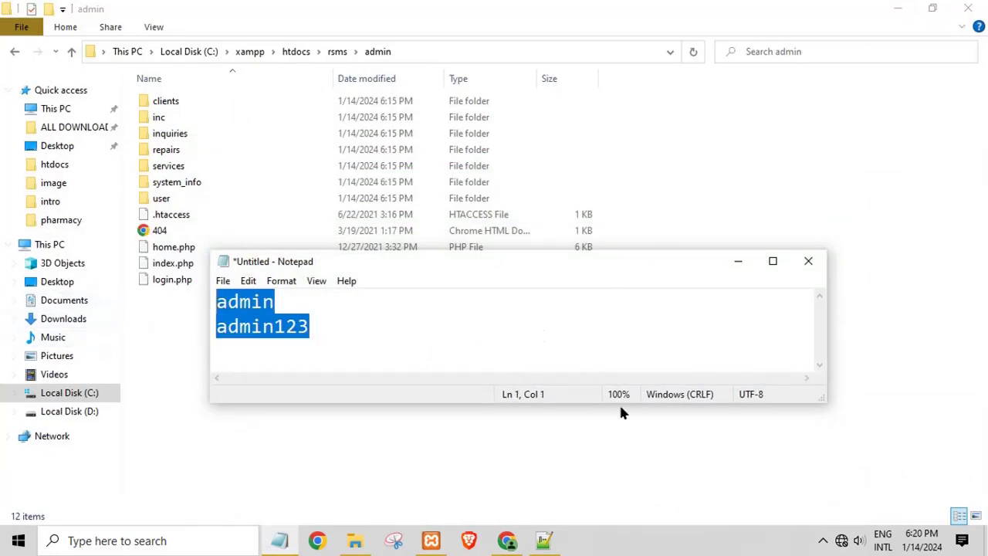
text(thanks)
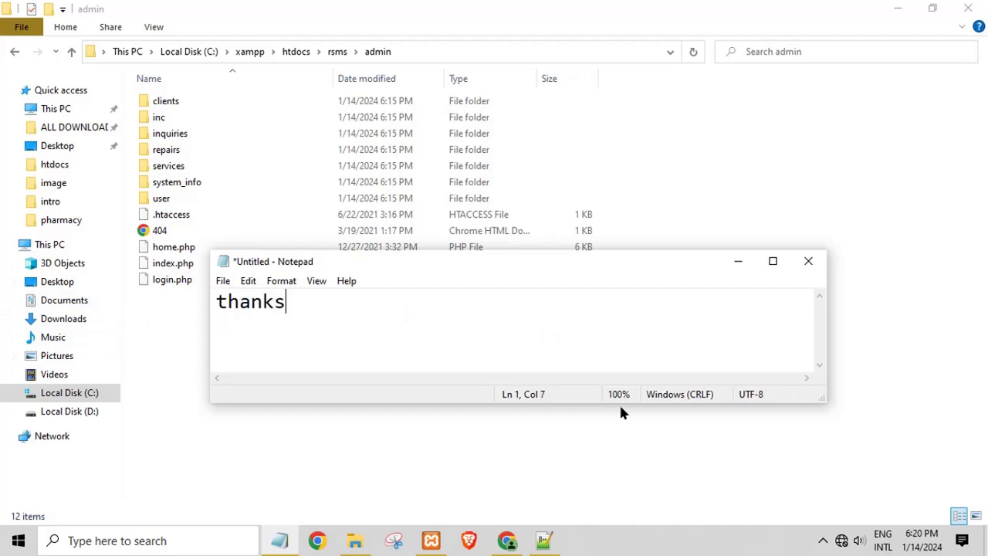
click(738, 261)
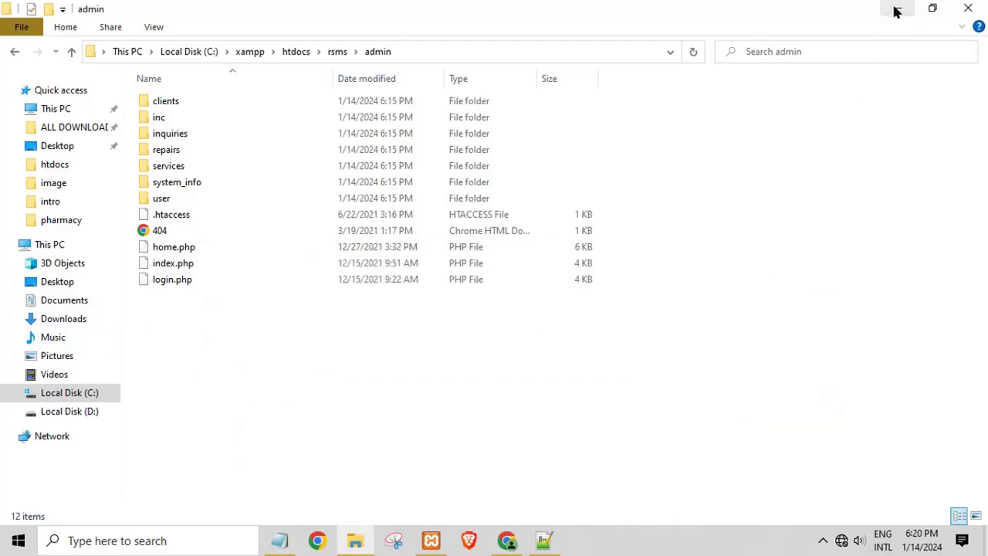
Minimize File Explorer, close index.php and exit Notepad++
click(896, 9)
click(979, 24)
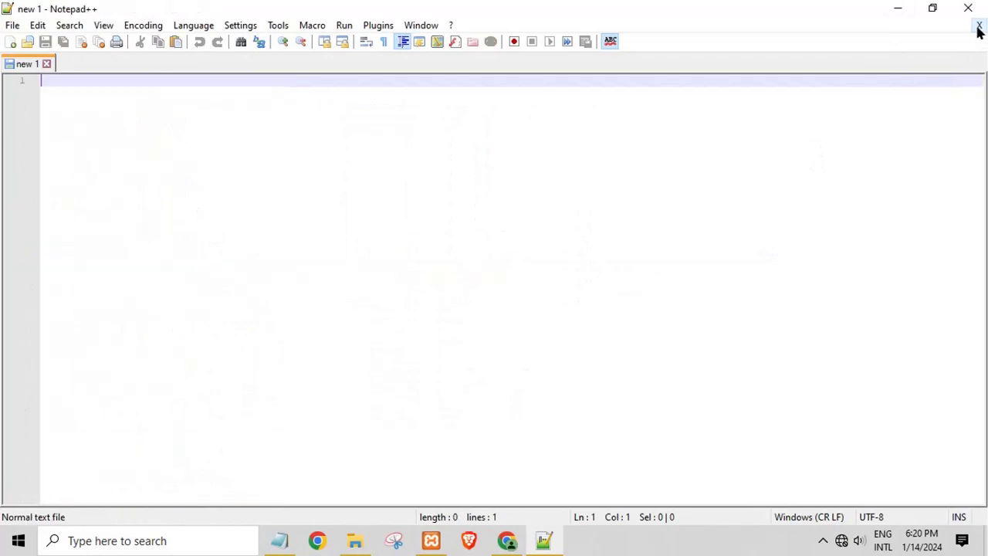
click(968, 9)
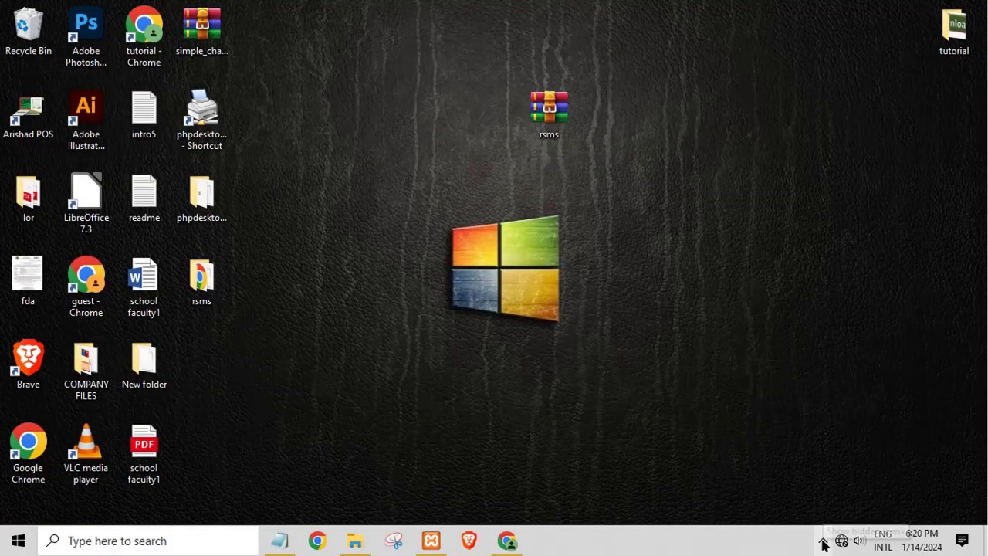